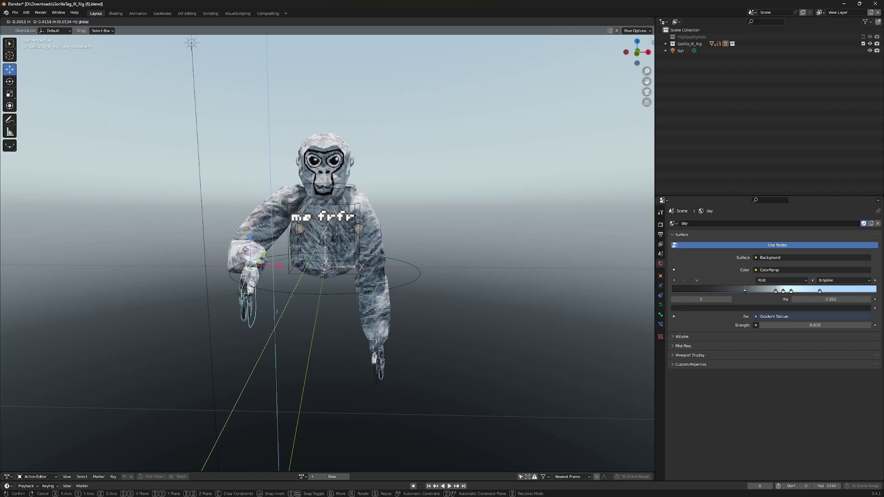
Step: Try bending the gorilla's arm by moving its hand control in front of the body
mouse_move(245, 250)
left_mouse_down()
mouse_move(201, 279)
mouse_move(242, 258)
left_mouse_up()
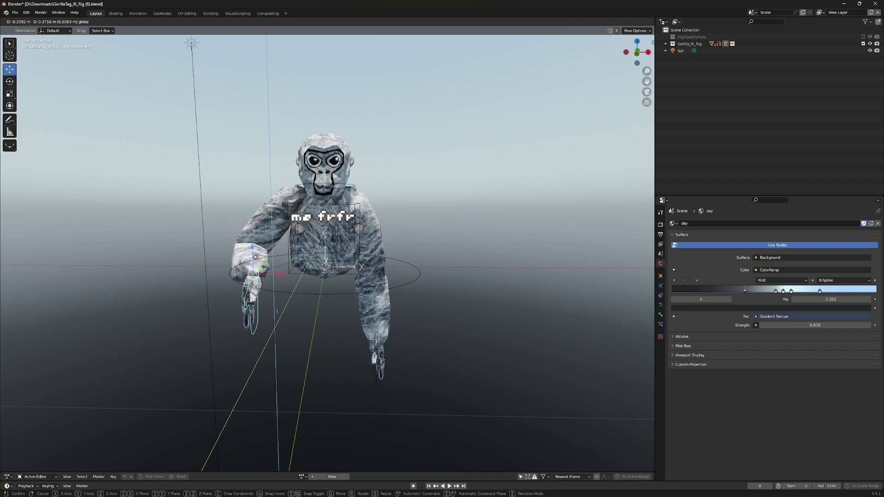
left_click_drag(256, 257, 317, 253)
left_click_drag(281, 160, 221, 284)
key("super")
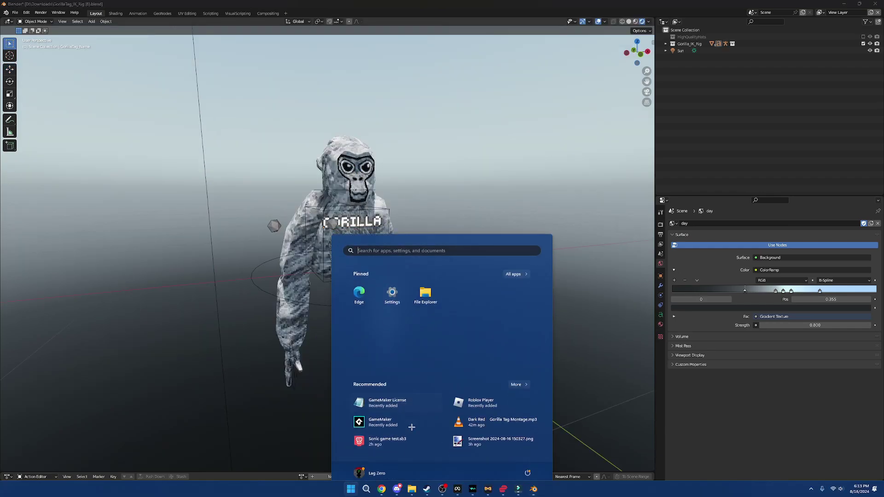
key("super")
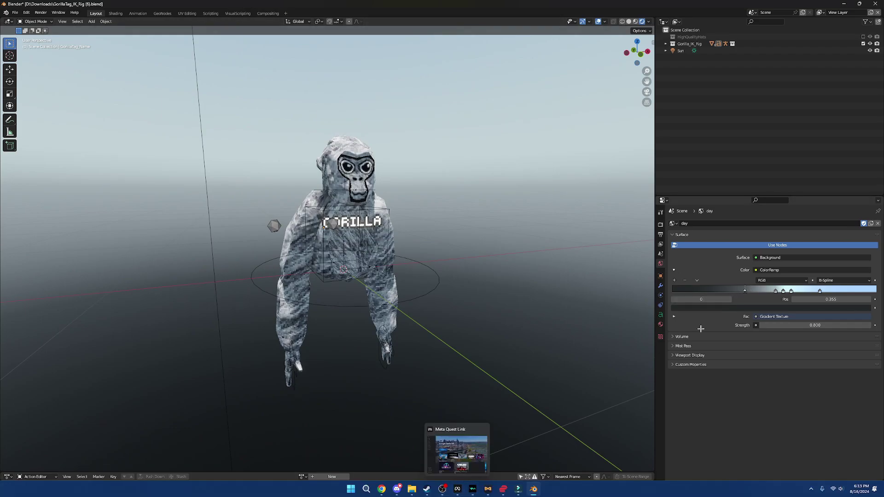
Step: Set the PrimaryColor of the gorilla model's Primary_ColorFur material to magenta
left_click(661, 324)
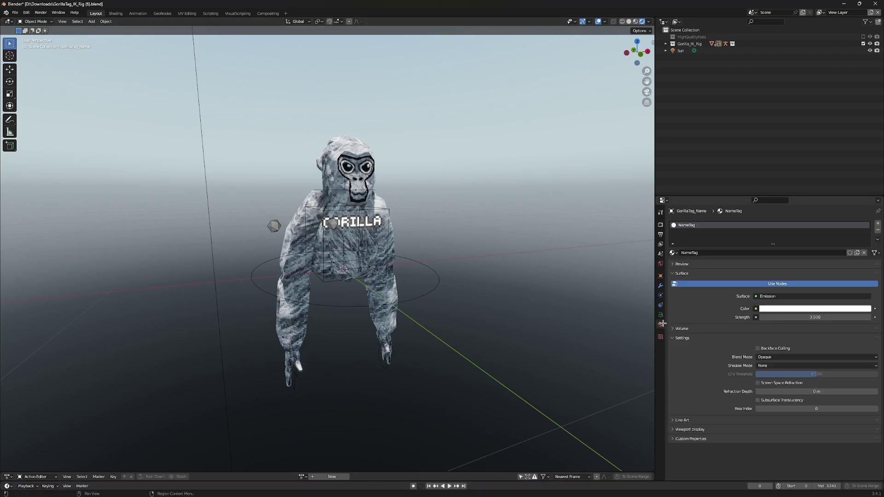
left_click(353, 148)
left_click(767, 309)
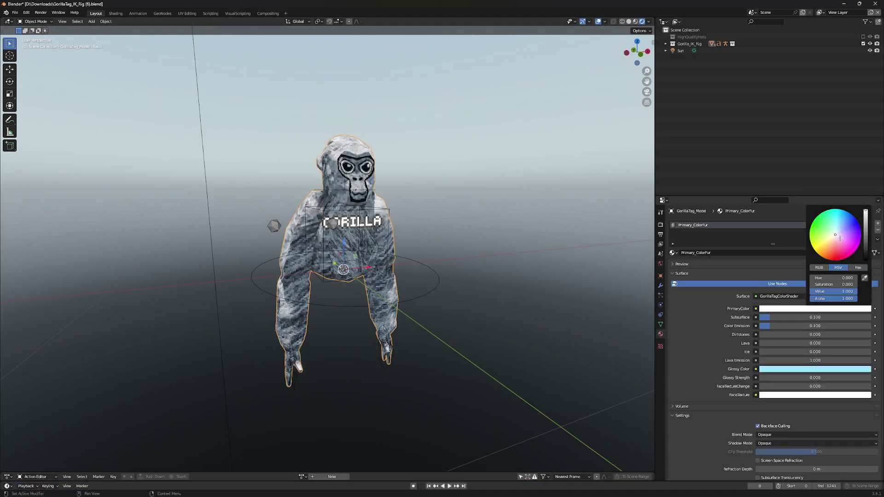
left_click_drag(840, 238, 850, 245)
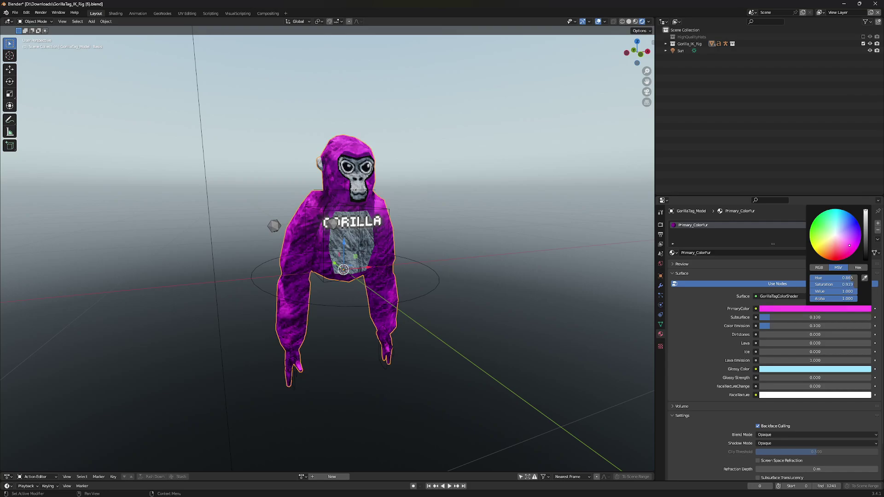
left_click(465, 231)
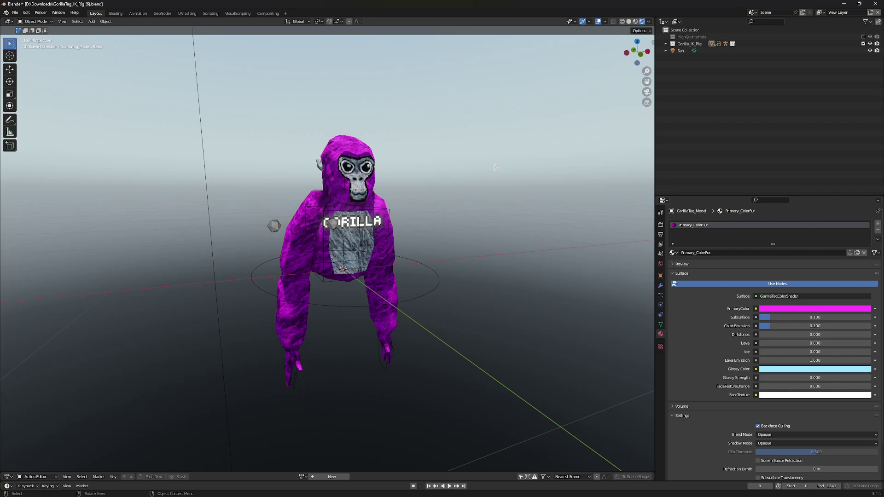
Step: Replace the name text on the gorilla's chest with LASAVAGEBOI
middle_click_drag(430, 228, 406, 226)
left_click(323, 218)
key("Tab")
key("BackSpace")
key("BackSpace")
key("BackSpace")
key("BackSpace")
key("BackSpace")
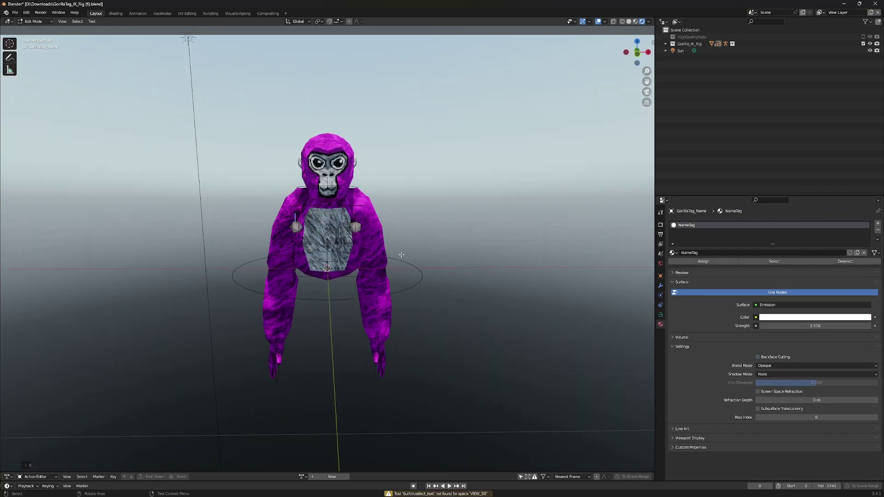
type("LASAVAGEB")
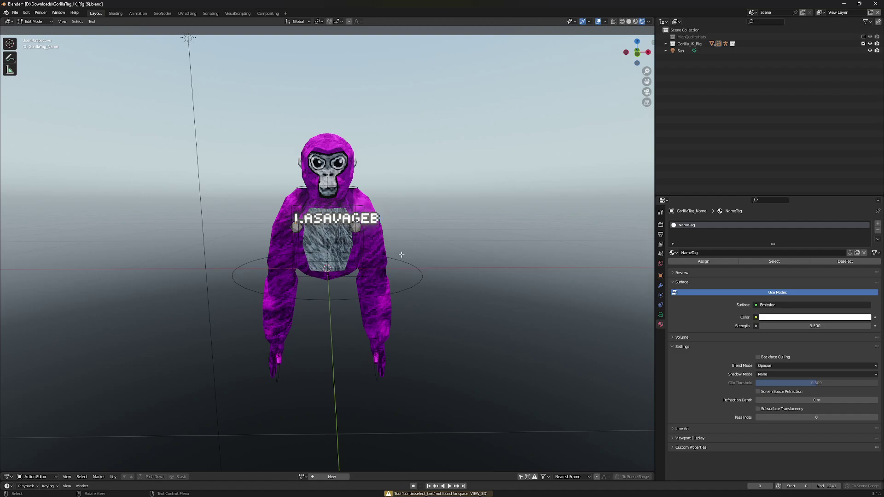
type("OI")
key("Tab")
Step: Scale the name text down so it fits across the gorilla's chest
key("s")
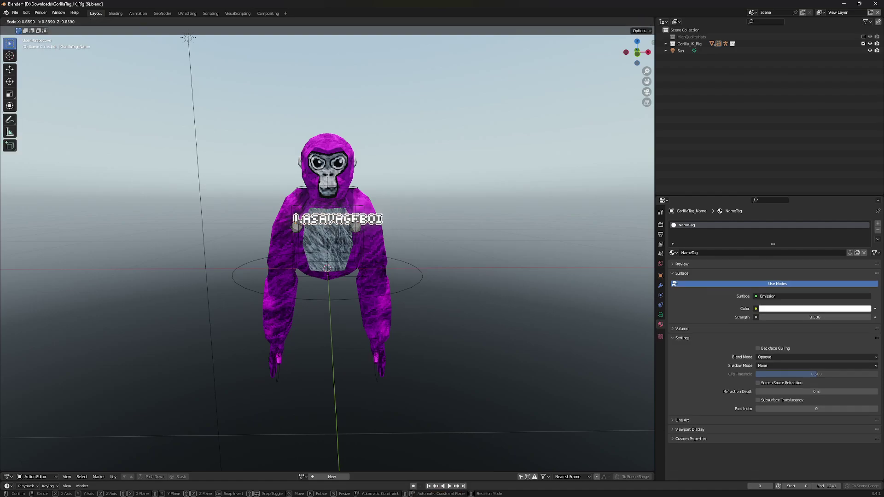
left_click(361, 270)
mouse_move(435, 227)
middle_mouse_down()
mouse_move(465, 220)
mouse_move(443, 223)
mouse_move(438, 239)
middle_mouse_up()
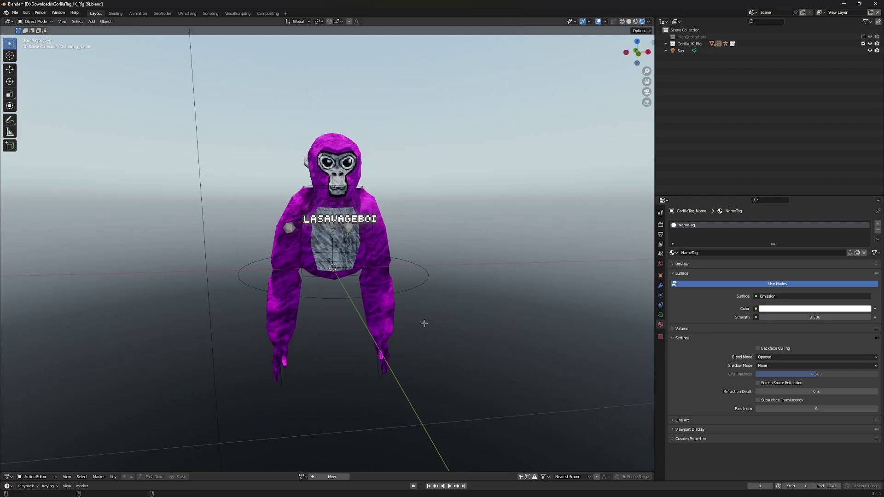
middle_click_drag(424, 324, 433, 267)
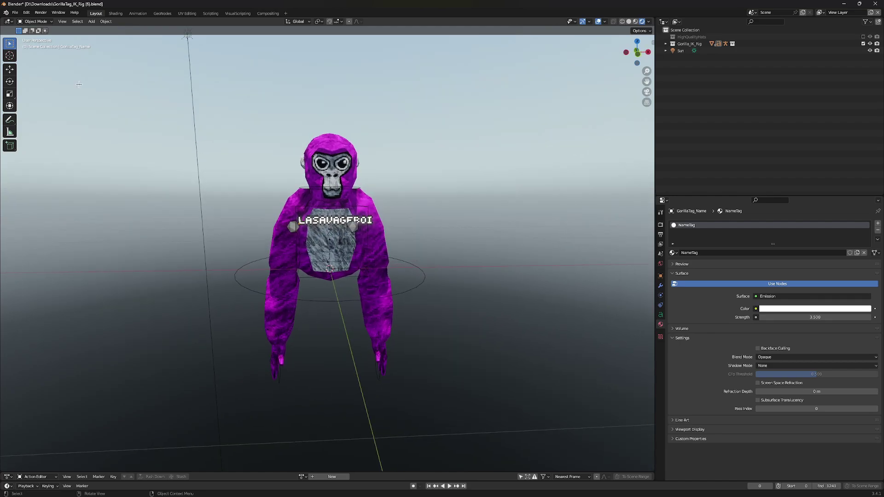
Step: Import the flower crown cosmetic as an FBX file into the scene
left_click(27, 21)
left_click(15, 13)
mouse_move(41, 106)
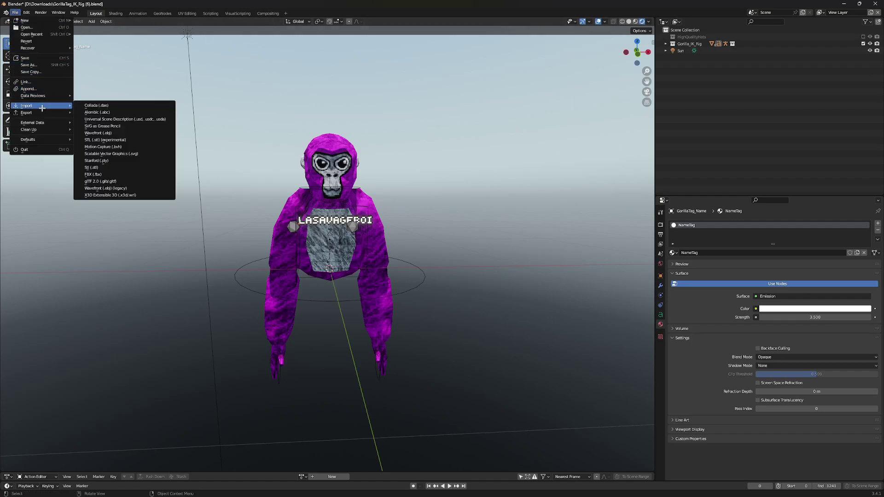
left_click(124, 174)
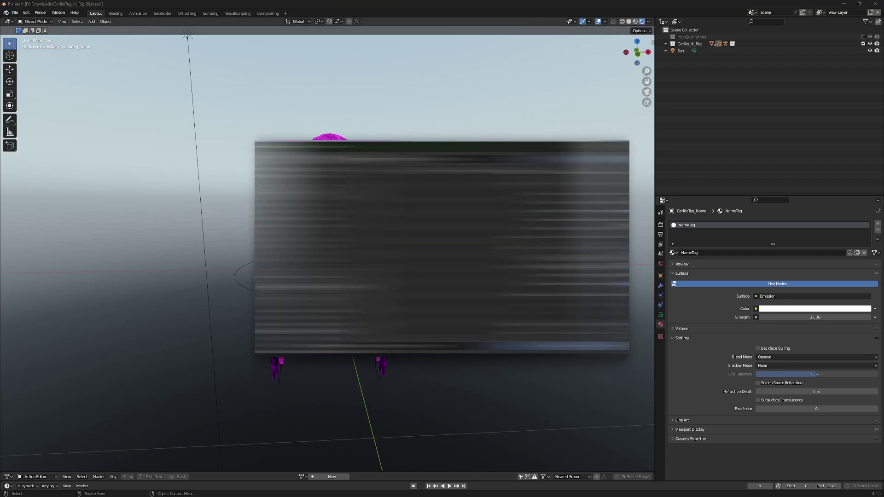
left_click(288, 317)
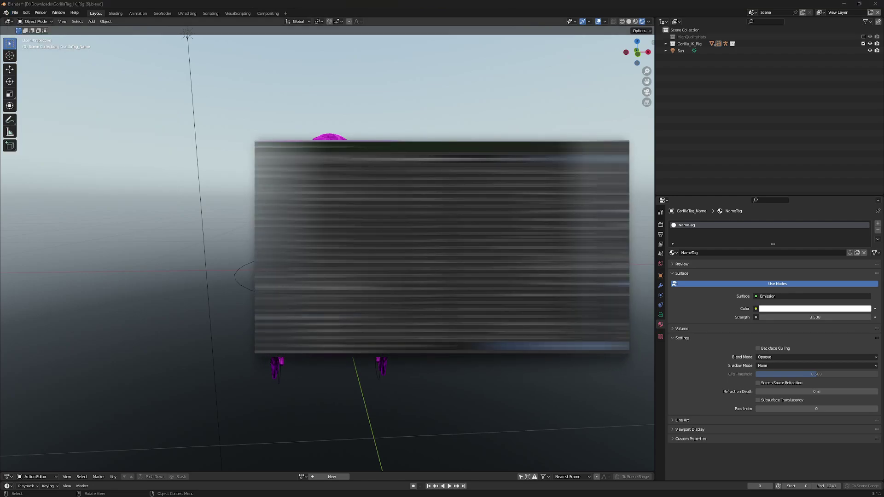
type("go")
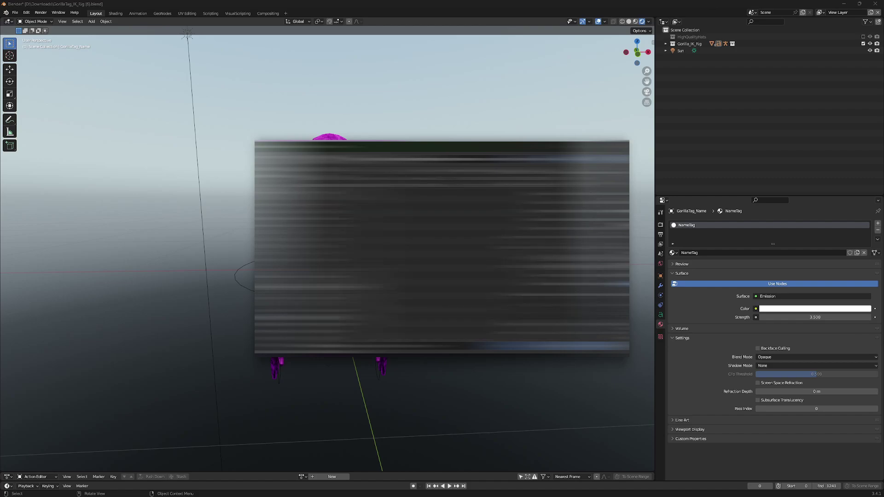
double_click(410, 186)
middle_click_drag(353, 234, 276, 138)
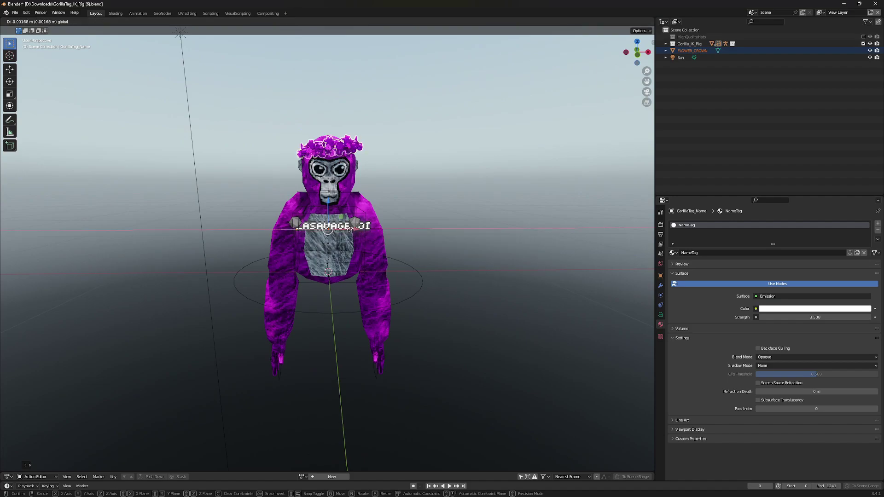
Step: In the Shading workspace, load hatlas.png into the image texture node of the flower crown's material
left_click(116, 13)
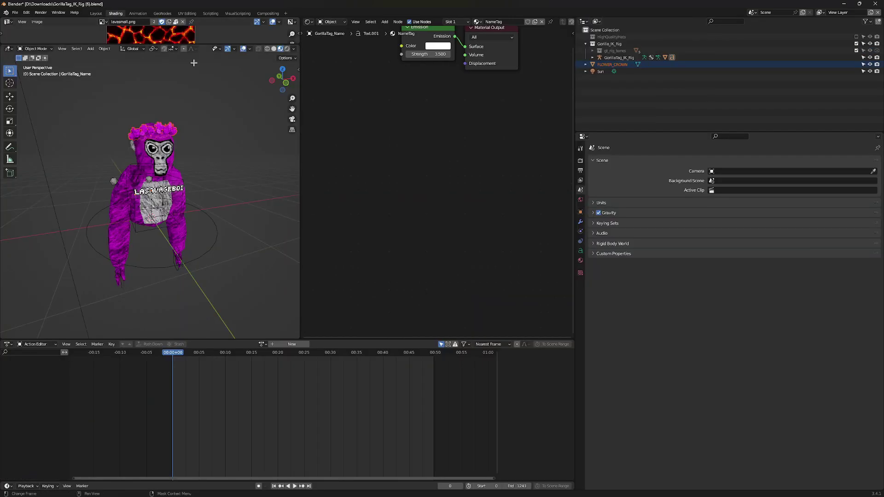
left_click(157, 127)
middle_click_drag(333, 59, 446, 259)
left_click(427, 147)
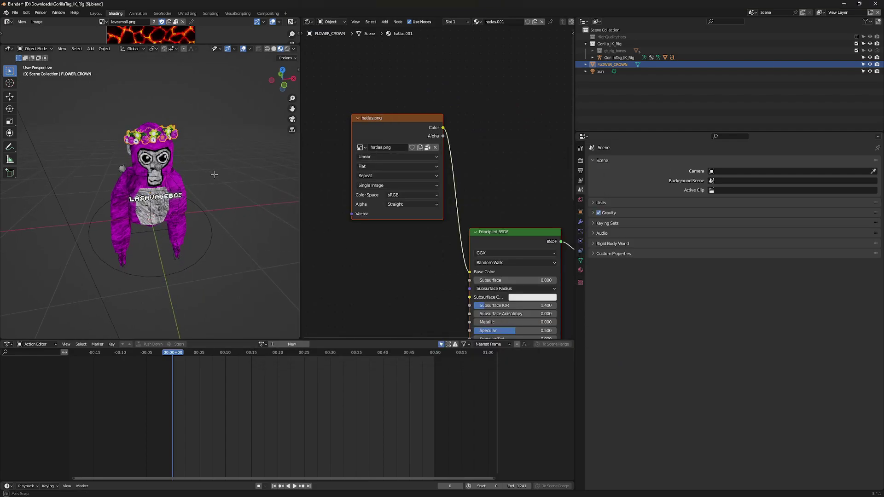
Step: Look through the crown texture's interpolation options and keep Linear
left_click(388, 157)
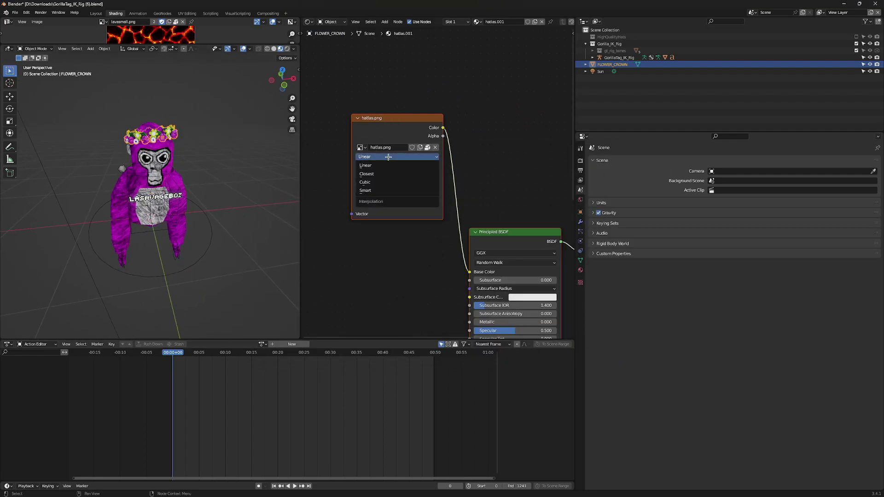
left_click(378, 166)
left_click(377, 157)
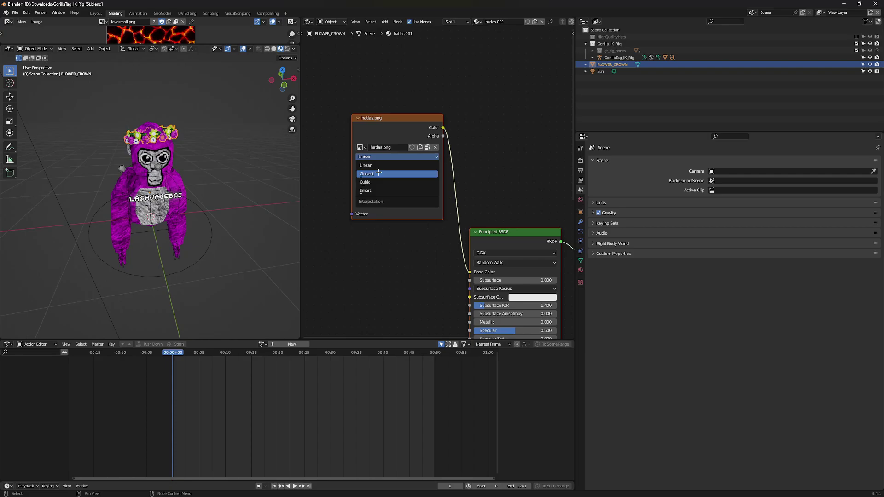
left_click(377, 166)
Step: Return to the Layout workspace and nudge the flower crown sideways to centre it on the gorilla's head
left_click(97, 14)
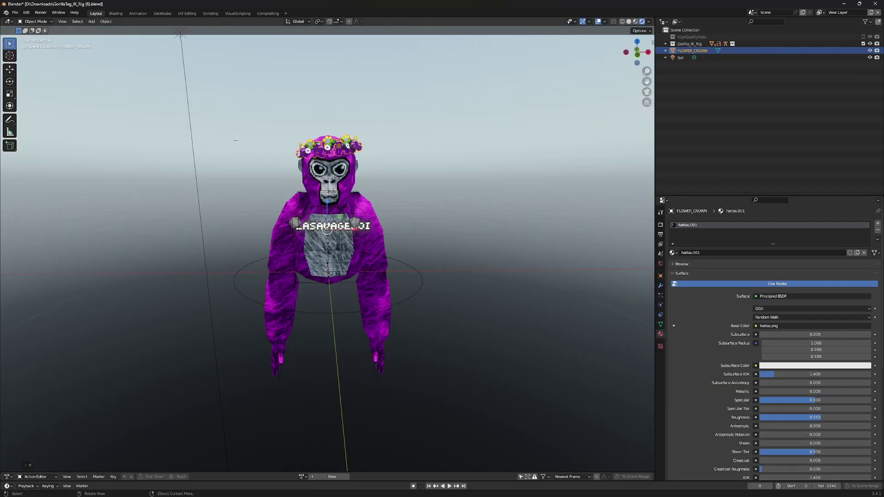
scroll(235, 141, "up", 3)
middle_click_drag(235, 141, 217, 147)
middle_click_drag(327, 354, 356, 250)
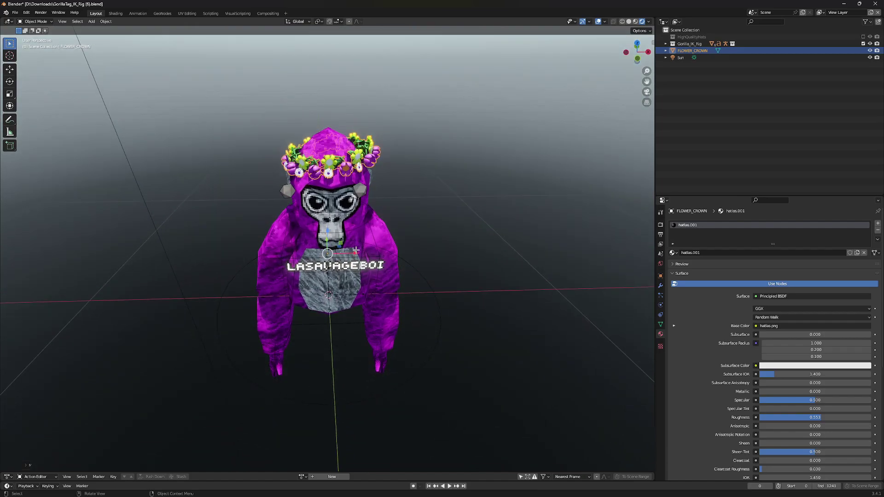
left_click_drag(354, 254, 353, 253)
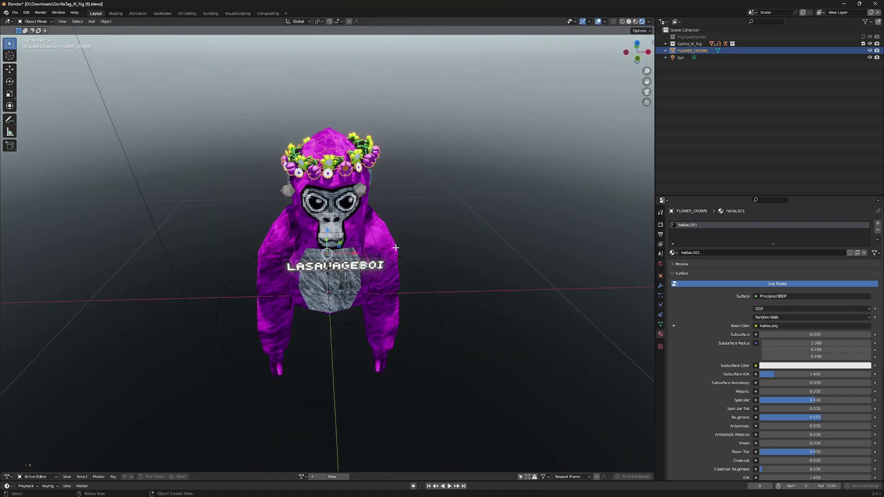
left_click(426, 246)
middle_click_drag(428, 245, 432, 226)
Step: Select the flower crown and lower it slightly on the gorilla's head
left_click(339, 104)
left_click_drag(315, 195, 315, 202)
left_click(410, 174)
middle_click_drag(410, 173, 462, 205)
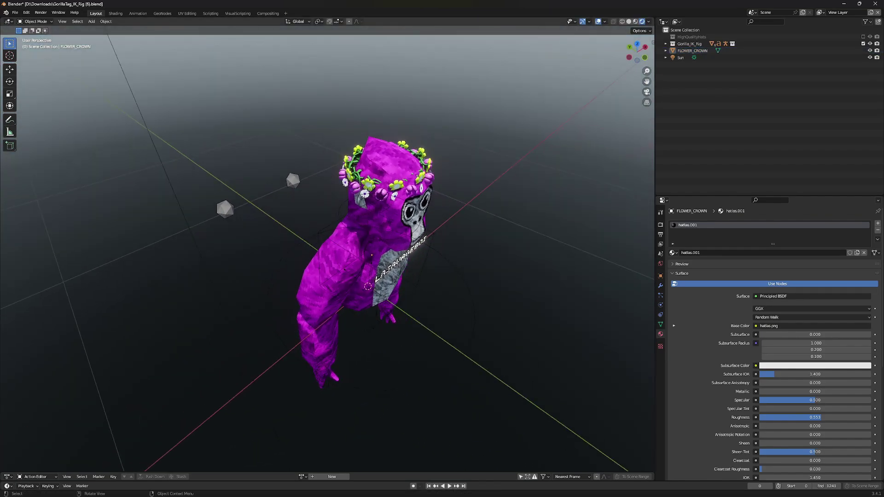
Step: Fine-tune the flower crown's sideways position from above so it sits evenly around the head
left_click(361, 184)
middle_click_drag(361, 184, 458, 249)
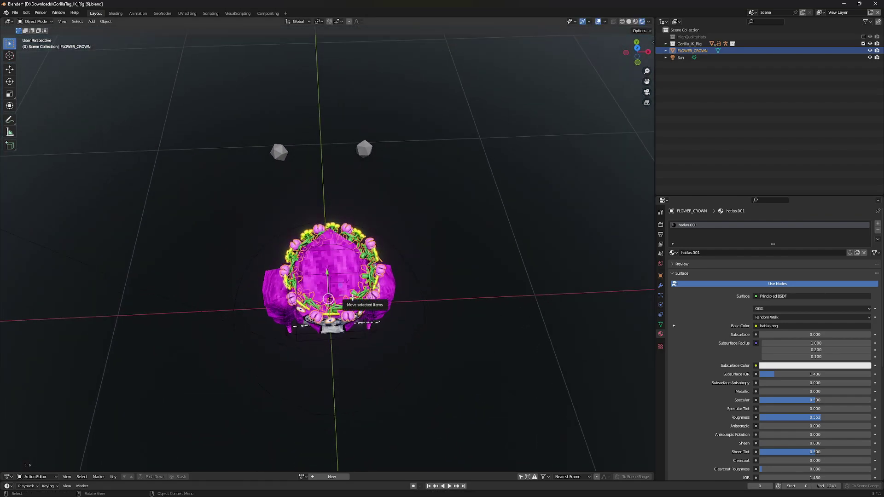
left_click_drag(352, 298, 349, 298)
left_click(444, 256)
middle_click_drag(444, 256, 443, 208)
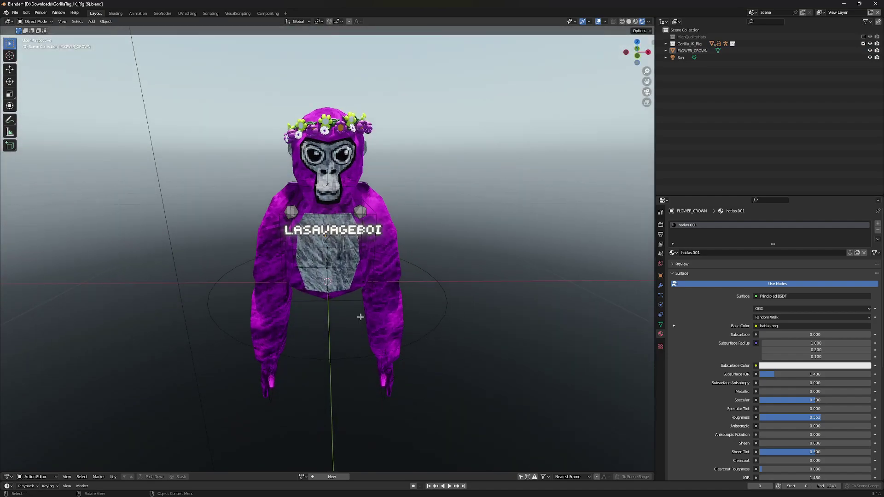
Step: Select the gorilla's armature and switch it to Pose Mode
left_click(276, 314)
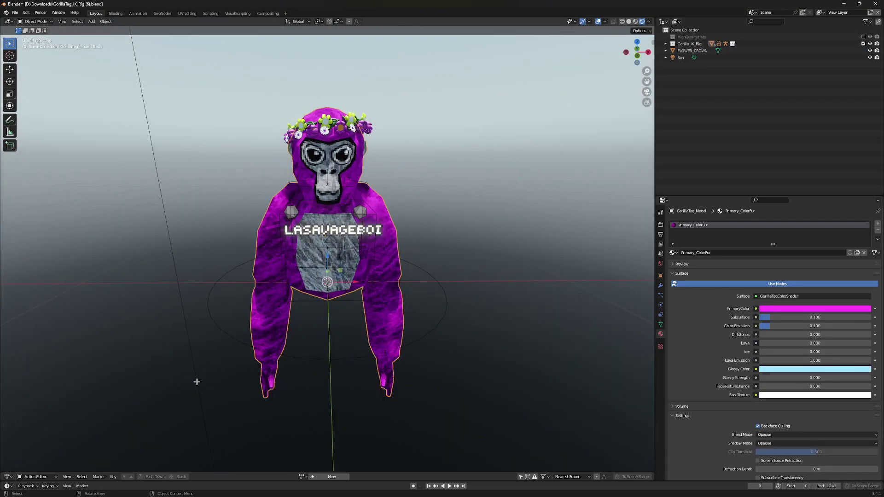
left_click(51, 21)
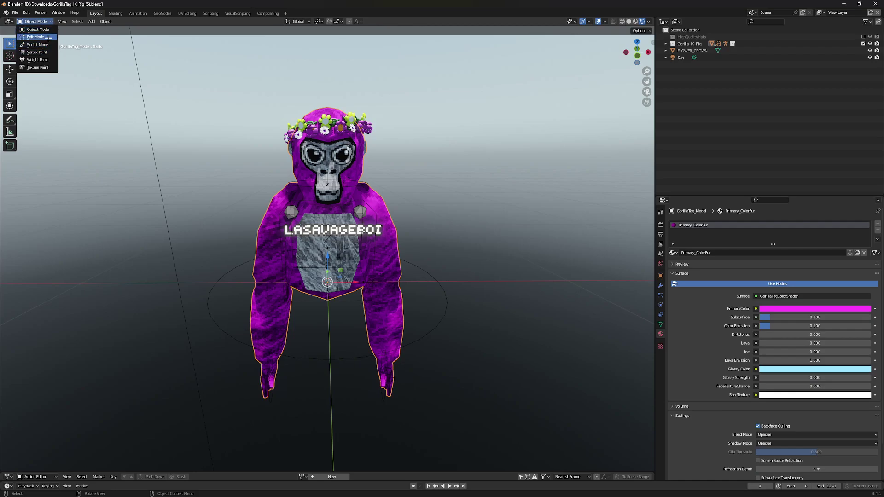
left_click(210, 314)
left_click(35, 21)
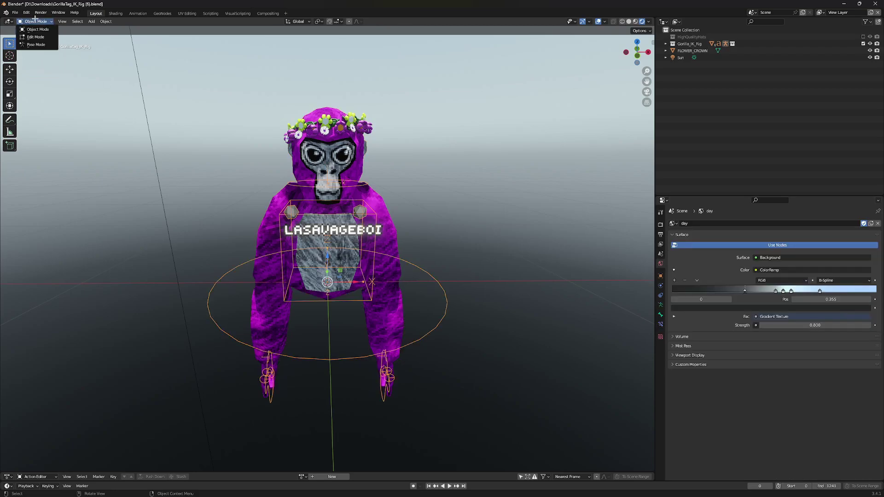
left_click(34, 46)
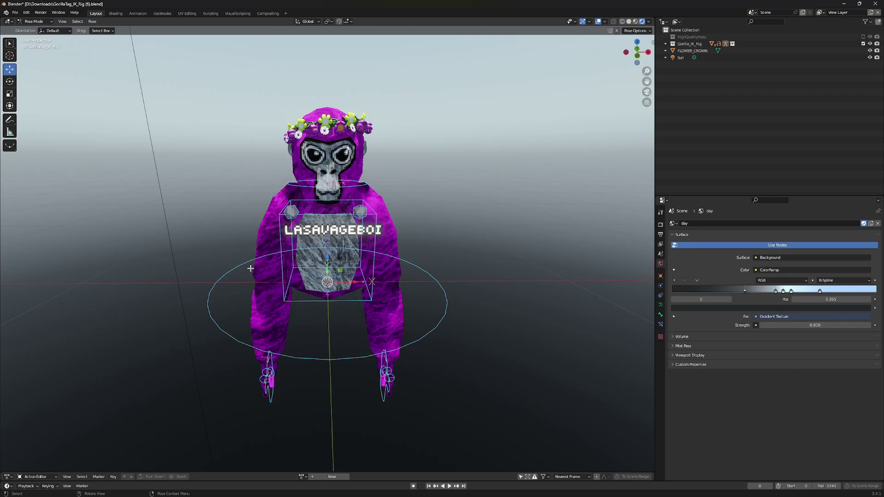
Step: Enable X-axis mirroring for the pose and activate the Select Box tool
middle_click_drag(250, 268, 267, 215)
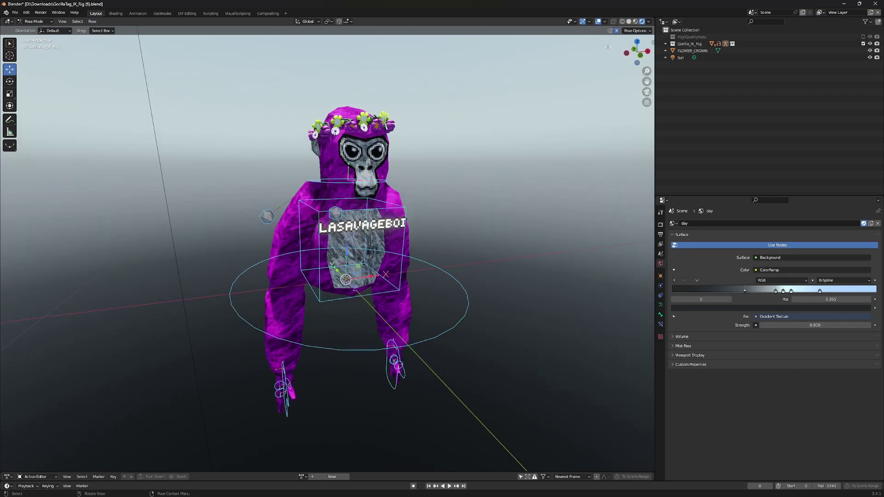
middle_click_drag(282, 394, 321, 373)
left_click(9, 44)
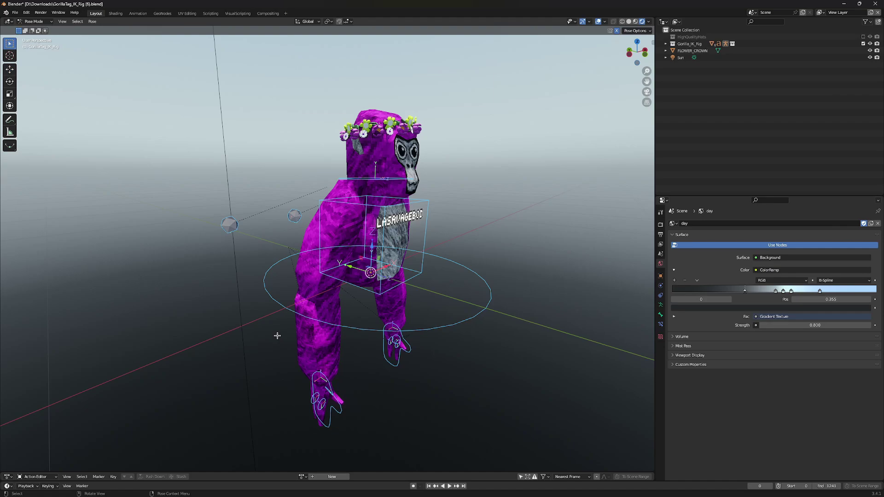
Step: Move the selected hand bone straight up along the Z axis so both mirrored arms bend at the elbows
left_click(333, 412)
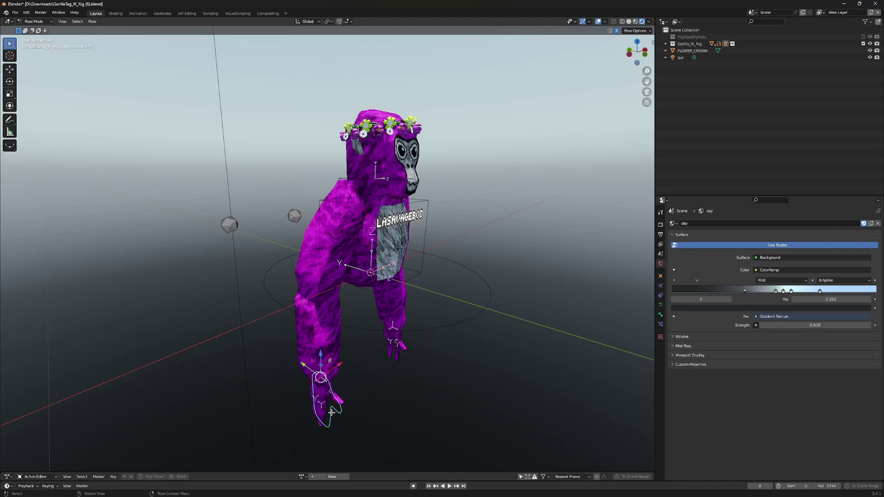
key("g")
key("z")
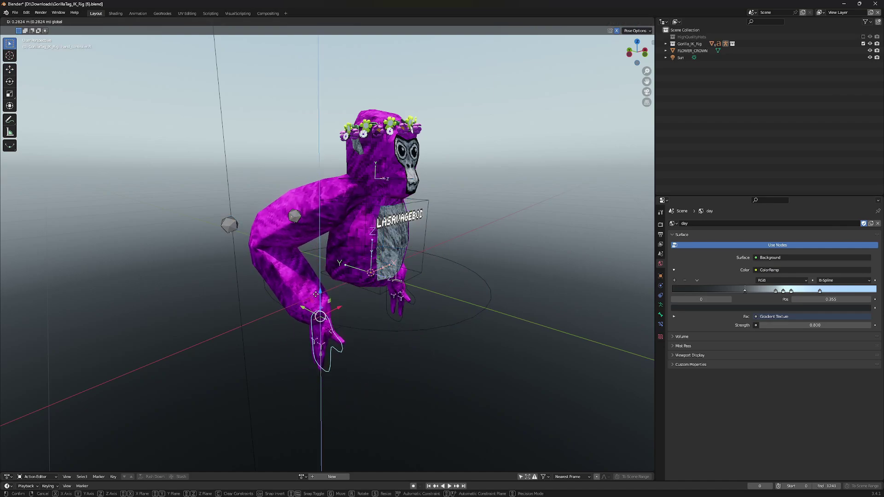
left_click(331, 312)
mouse_move(331, 311)
middle_mouse_down()
mouse_move(295, 329)
mouse_move(325, 315)
middle_mouse_up()
scroll(437, 267, "up", 3)
mouse_move(479, 163)
middle_mouse_down()
mouse_move(456, 177)
mouse_move(474, 176)
middle_mouse_up()
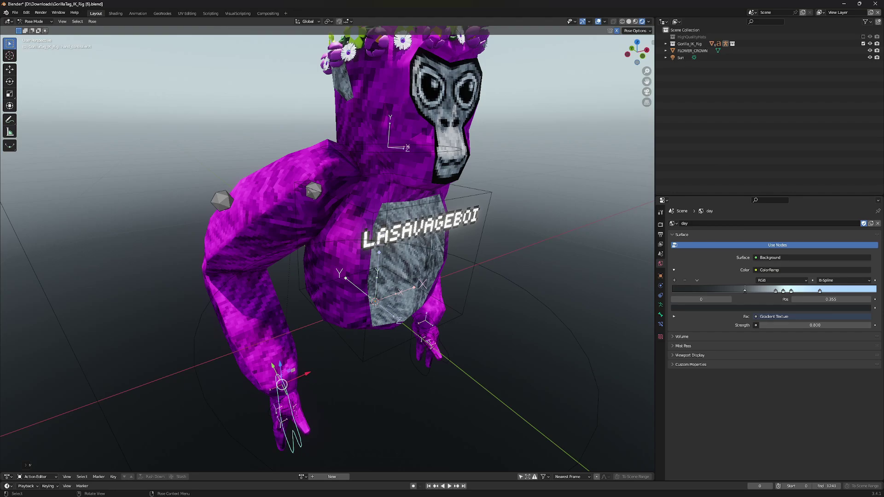
scroll(435, 106, "down", 5)
mouse_move(463, 178)
middle_mouse_down()
mouse_move(450, 167)
mouse_move(475, 168)
middle_mouse_up()
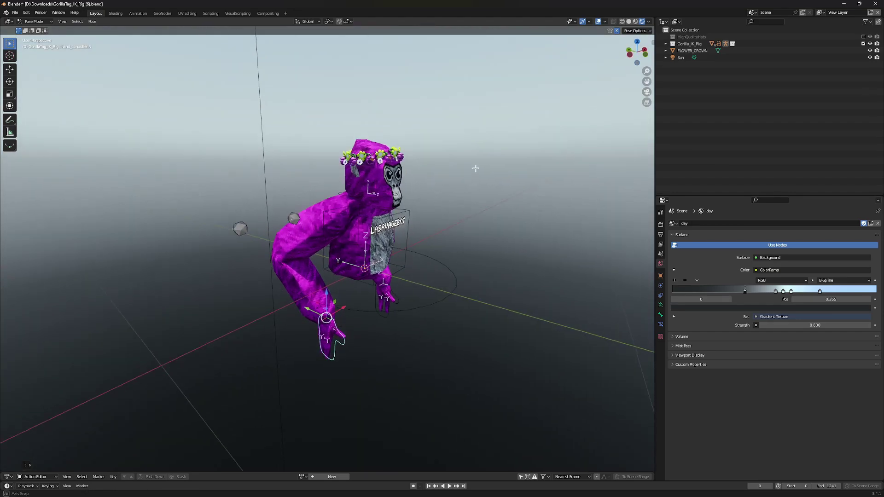
Step: Rotate the hand bone with the Rotate tool so both mirrored hands lie flat with the fingers pointing forward
left_click(10, 82)
middle_click_drag(380, 252, 354, 256)
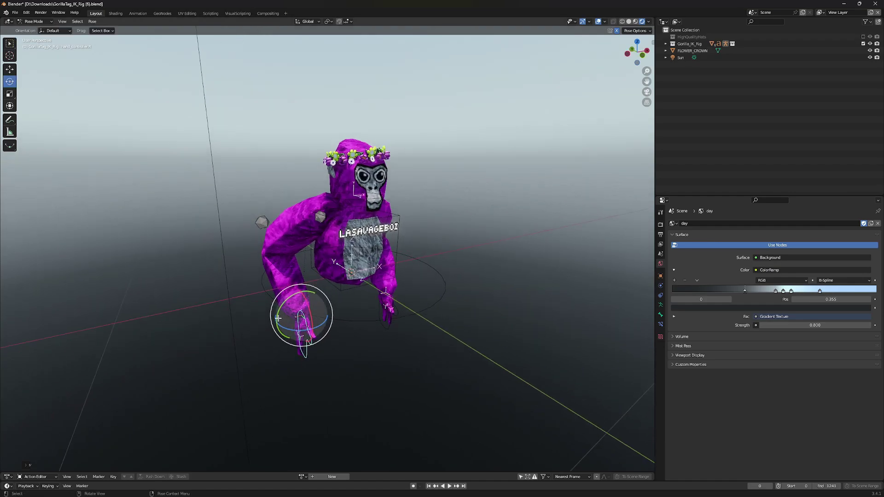
left_click_drag(286, 304, 319, 298)
key("ctrl+z")
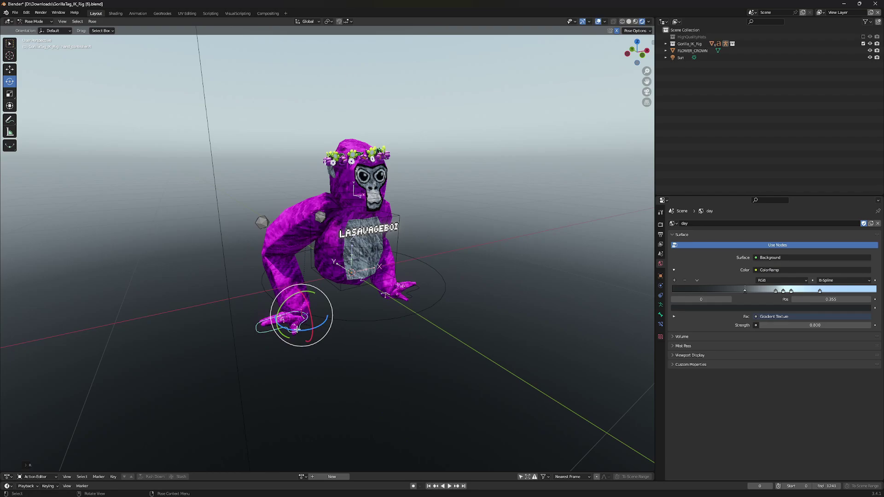
left_click_drag(295, 329, 357, 335)
middle_click_drag(439, 299, 237, 197)
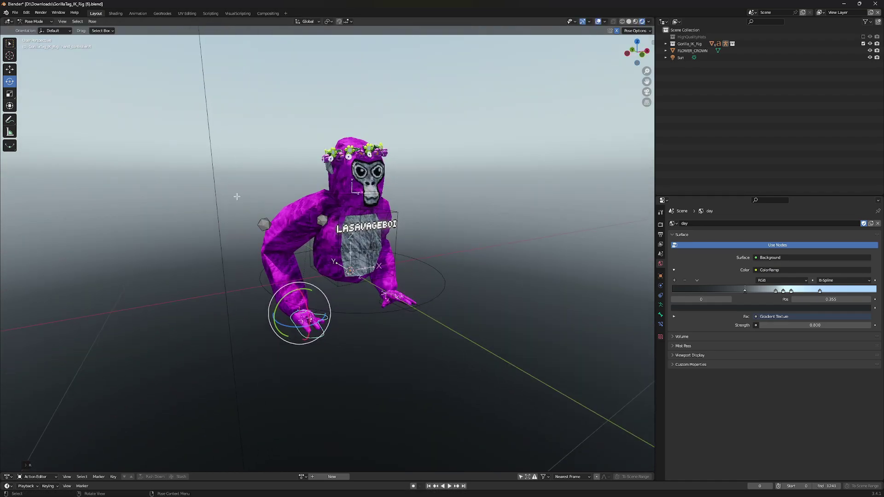
Step: Switch the armature back to Object Mode and add a camera with a focal length of 75 mm
left_click(39, 20)
left_click(41, 29)
left_click(92, 22)
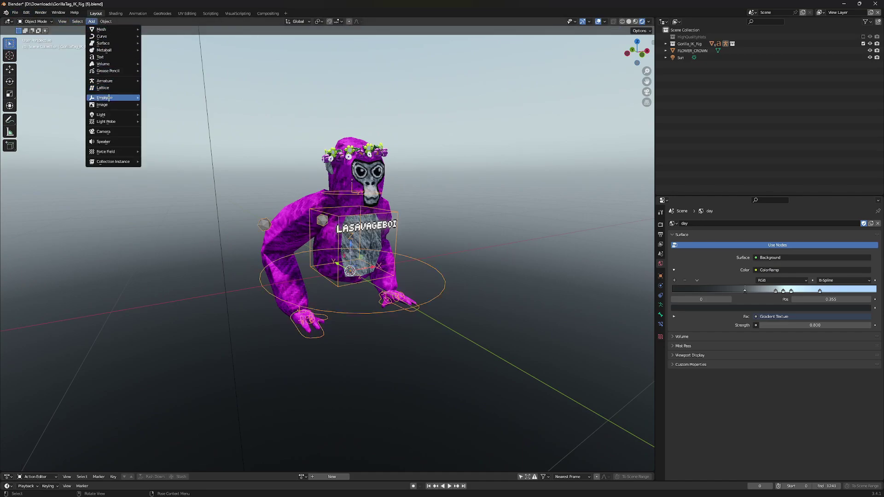
left_click(113, 132)
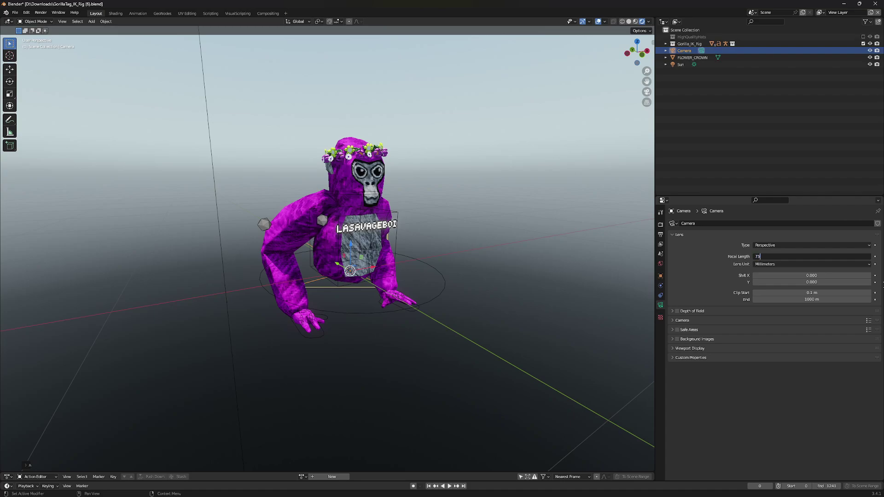
key("Return")
middle_click_drag(364, 194, 433, 211)
scroll(350, 219, "down", 2)
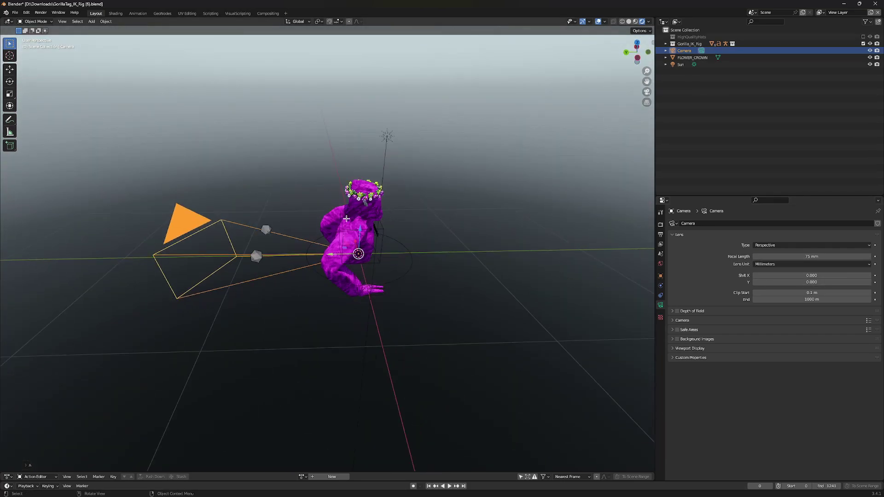
middle_click_drag(346, 218, 313, 184)
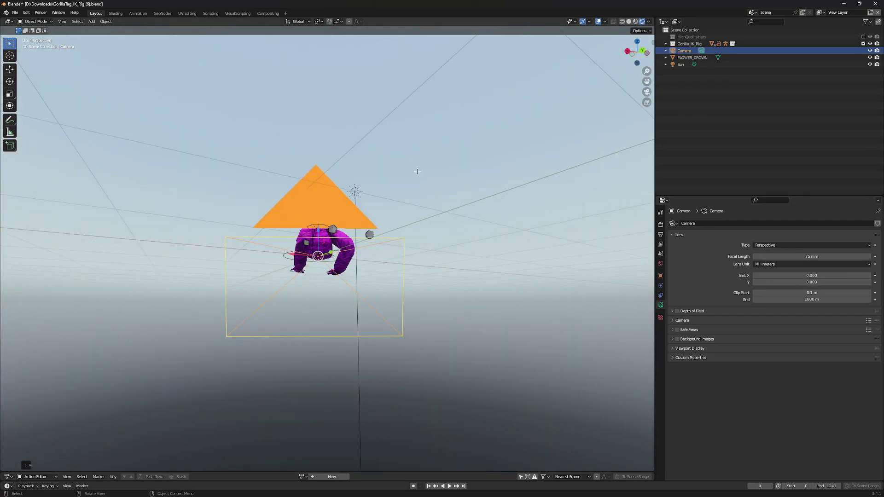
Step: Try a camera focal length of 80 mm and check the view through the camera
left_click(816, 257)
key("Return")
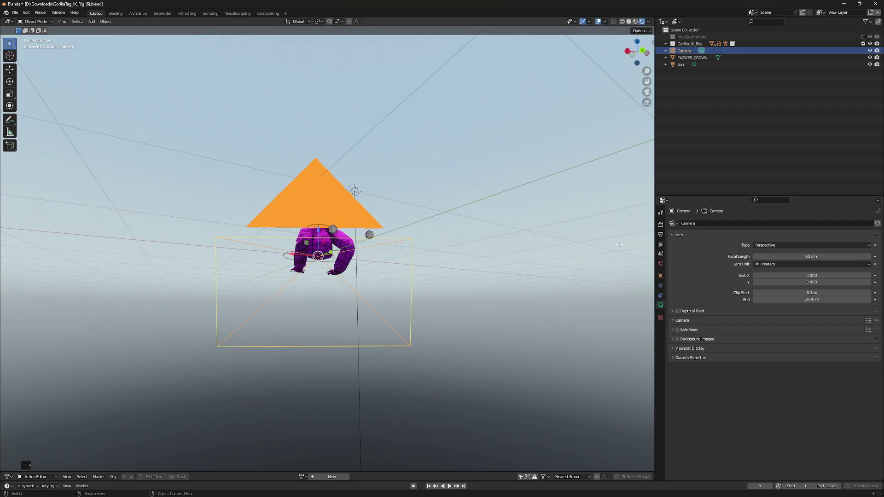
middle_click_drag(552, 249, 509, 257)
left_click(784, 256)
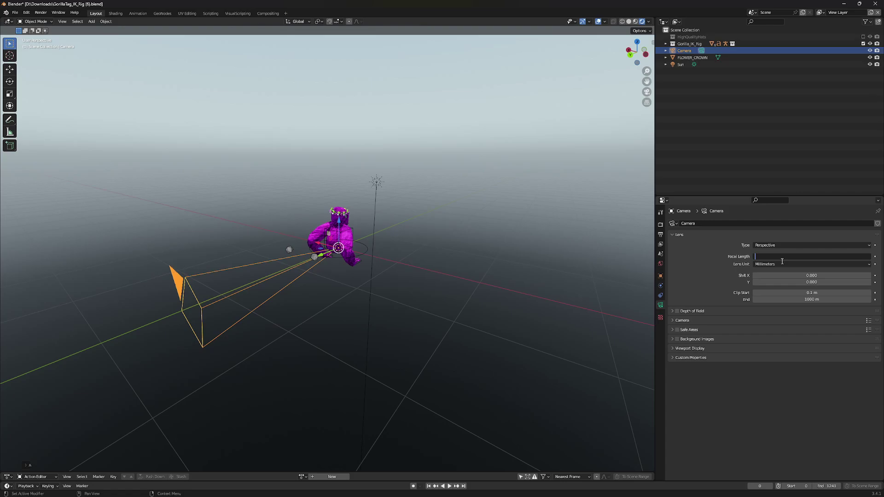
type("80")
key("Return")
left_click(647, 92)
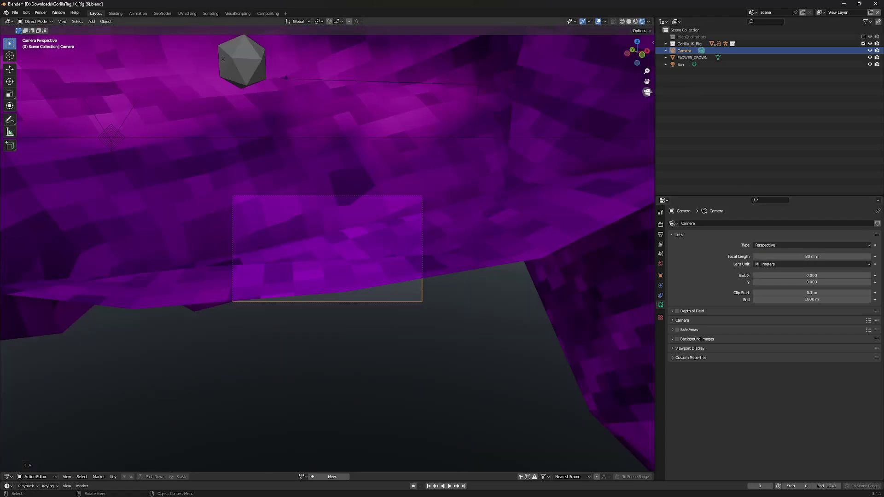
left_click(647, 92)
Step: Set the camera's focal length to 60 mm and toggle the camera view to compare
left_click(797, 257)
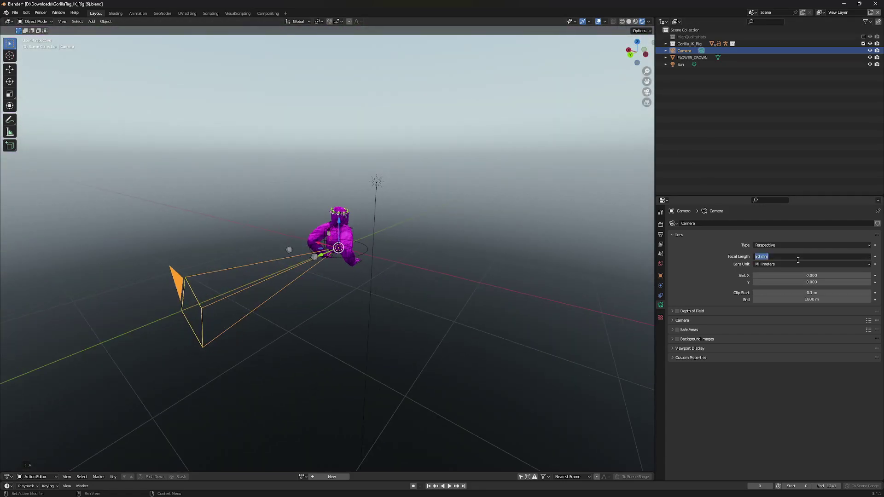
type("60")
key("Return")
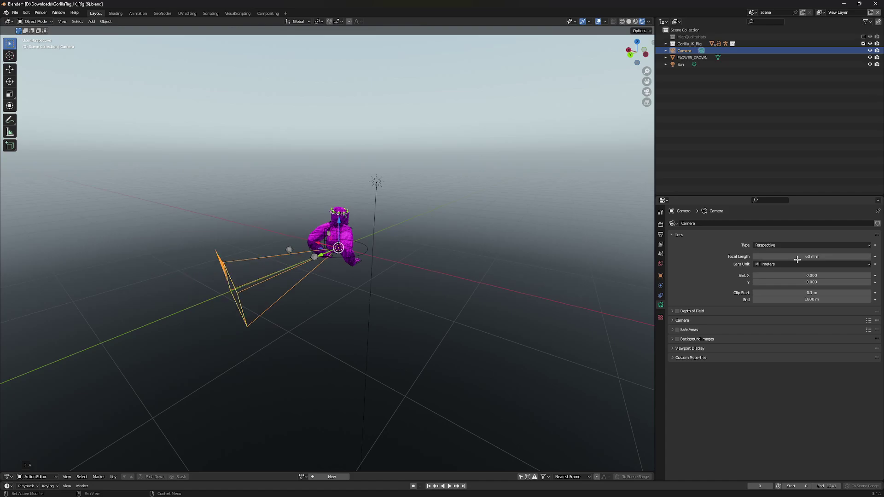
left_click(647, 91)
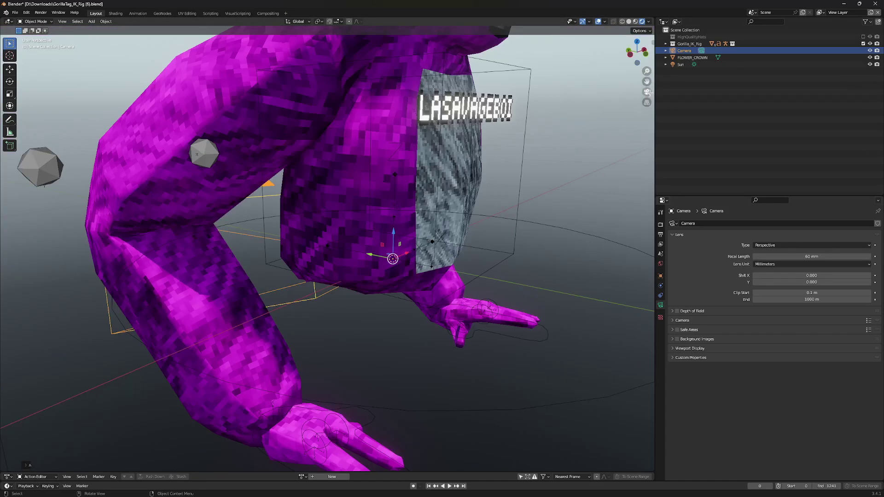
left_click(647, 92)
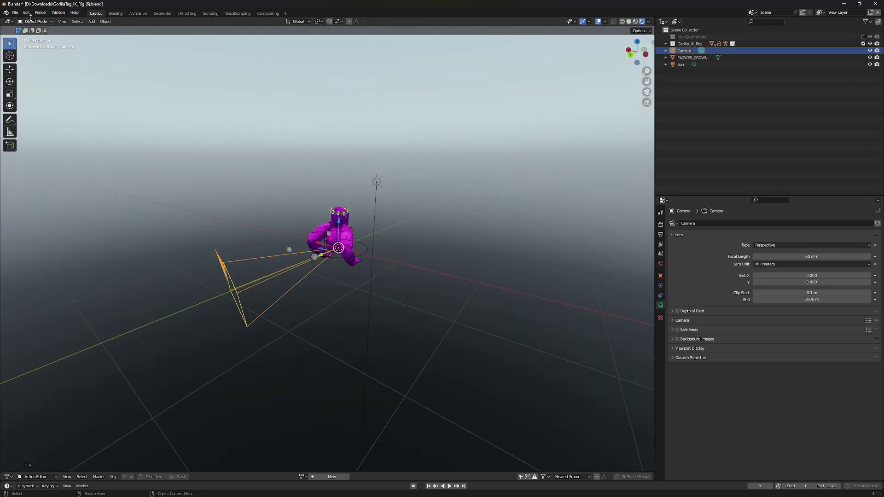
Step: Set the selected camera as the scene's active camera and look through it
left_click(92, 21)
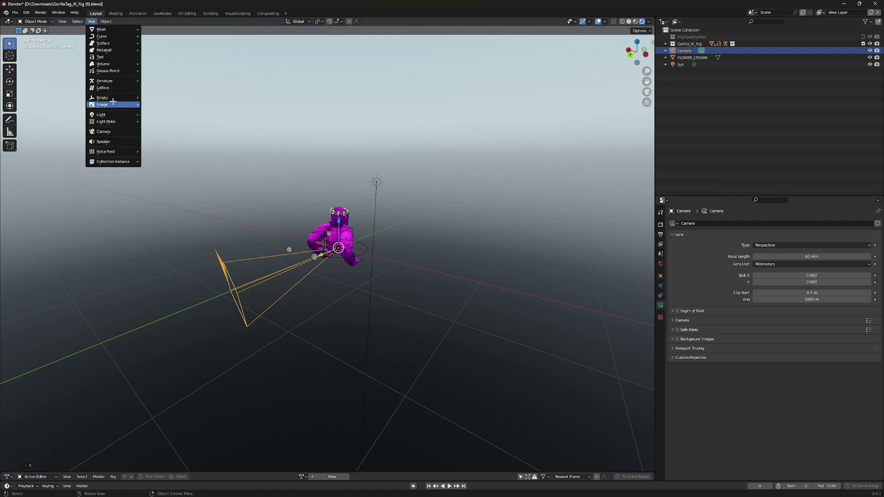
mouse_move(108, 111)
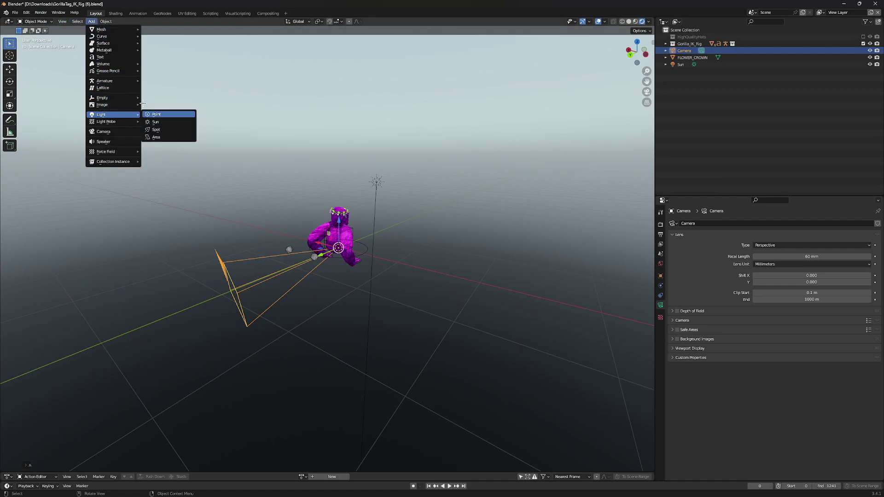
left_click(62, 21)
mouse_move(95, 97)
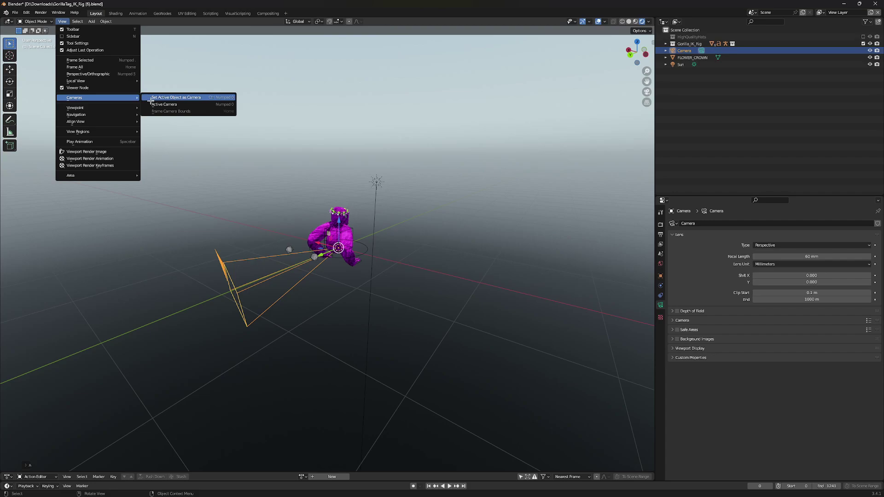
left_click(159, 99)
Step: Use Walk Navigation to move the camera back and around until the gorilla's head and chest are framed at an angle from the front
left_click(62, 21)
mouse_move(87, 112)
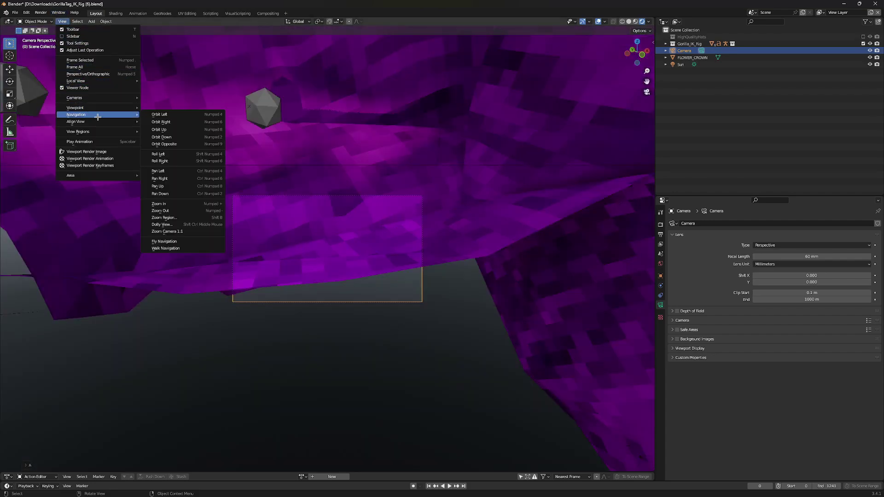
left_click(173, 245)
key("s")
key("w")
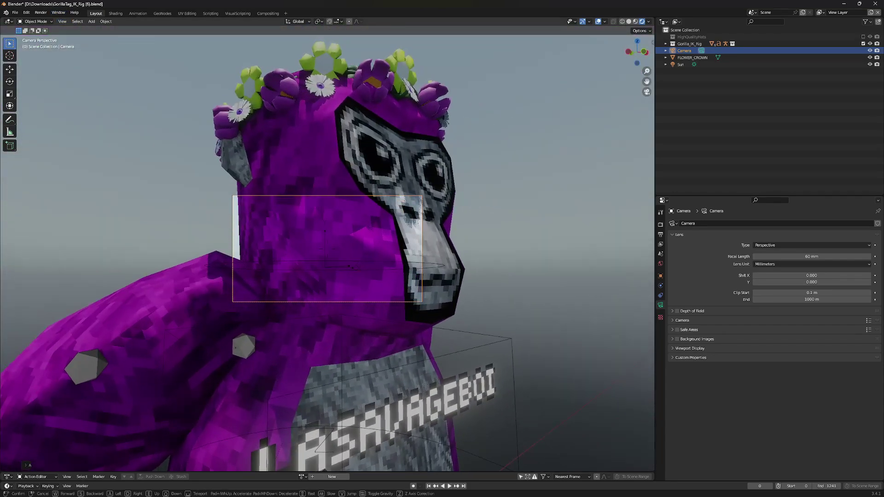
key("s")
key("a")
key("d")
key("w")
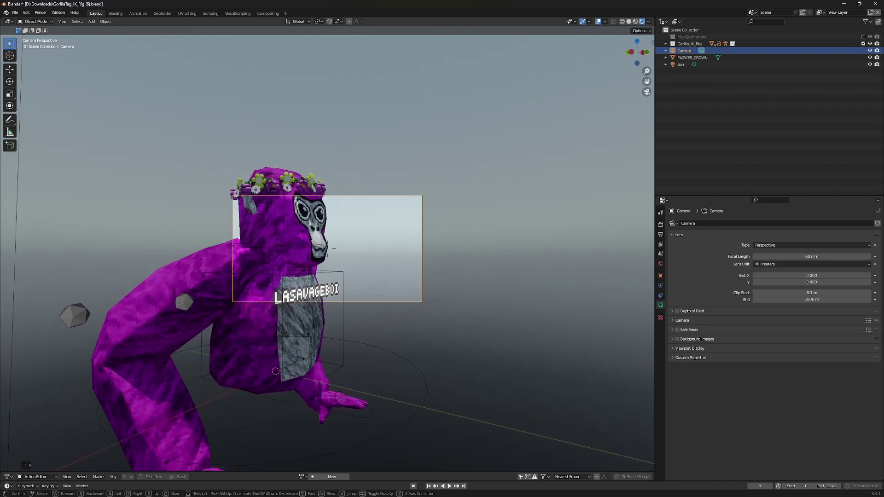
key("d")
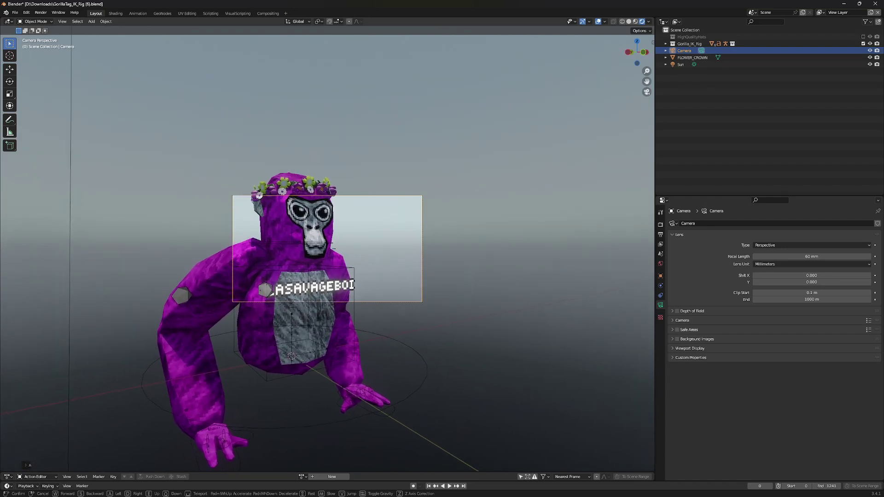
key("a")
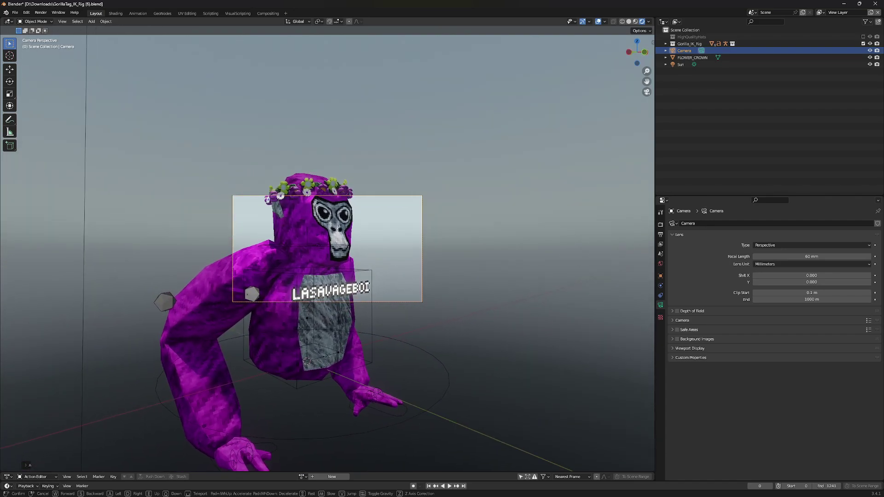
left_click(328, 249)
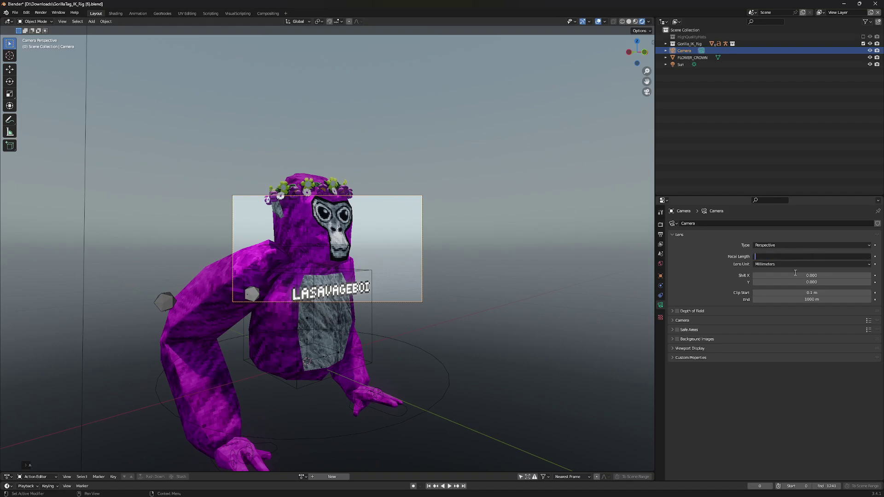
Step: Try a 37 mm focal length for the camera, and settle on 45 mm
key("Return")
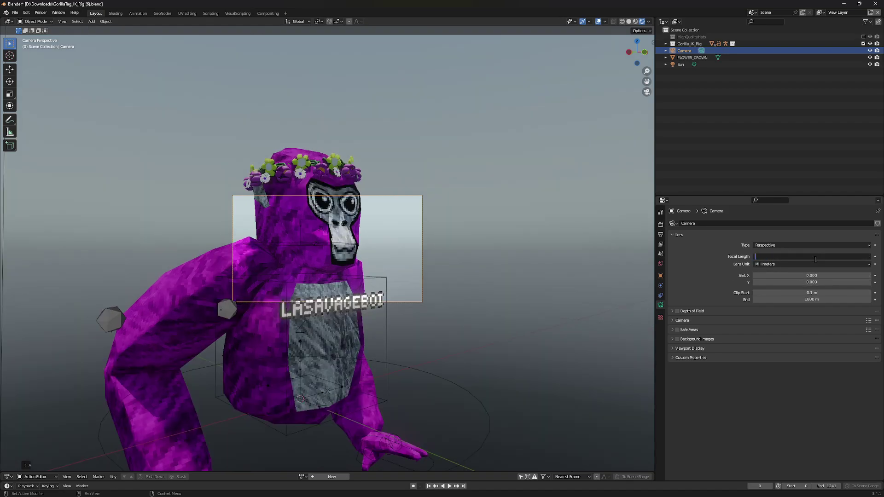
type("7")
key("Return")
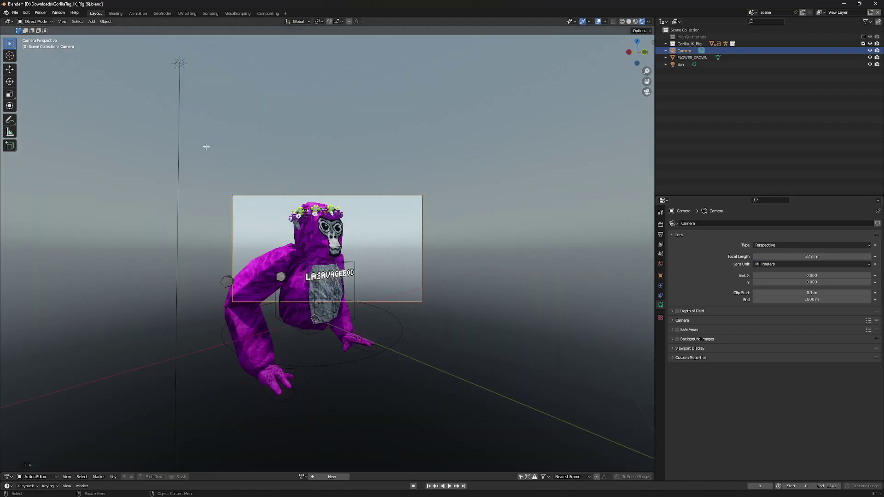
left_click(811, 257)
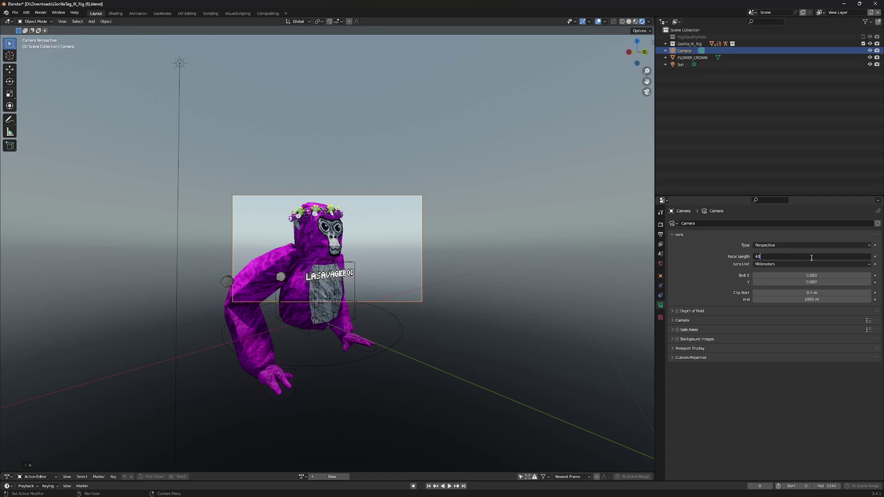
key("Return")
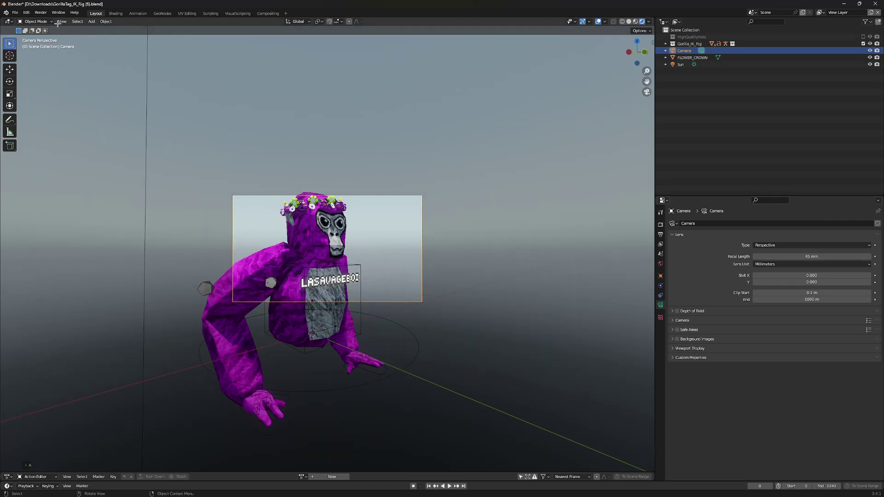
Step: Use Walk Navigation to move the camera closer and reframe the gorilla's head, shoulder and name tag from a front three-quarter angle
left_click(63, 19)
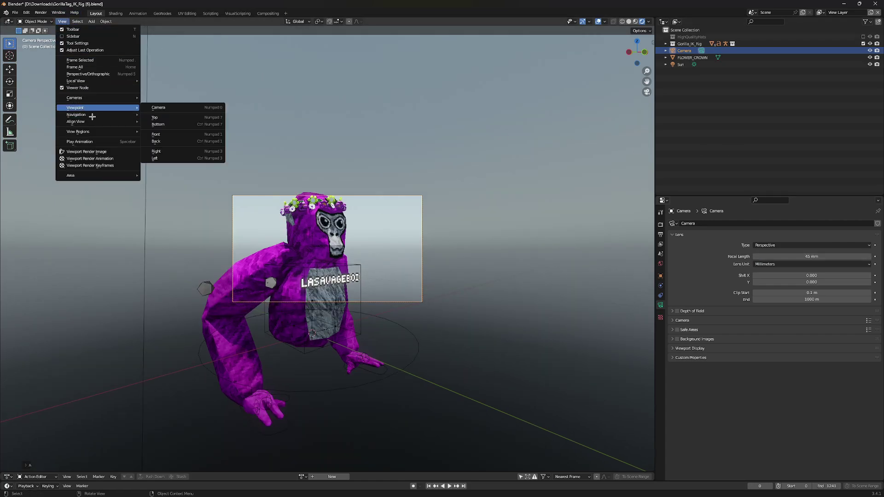
mouse_move(103, 116)
left_click(178, 248)
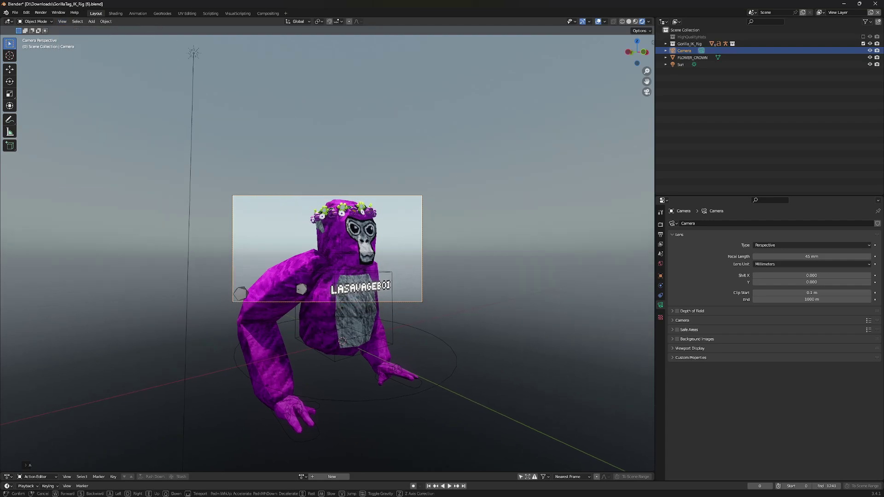
key("w")
key("a")
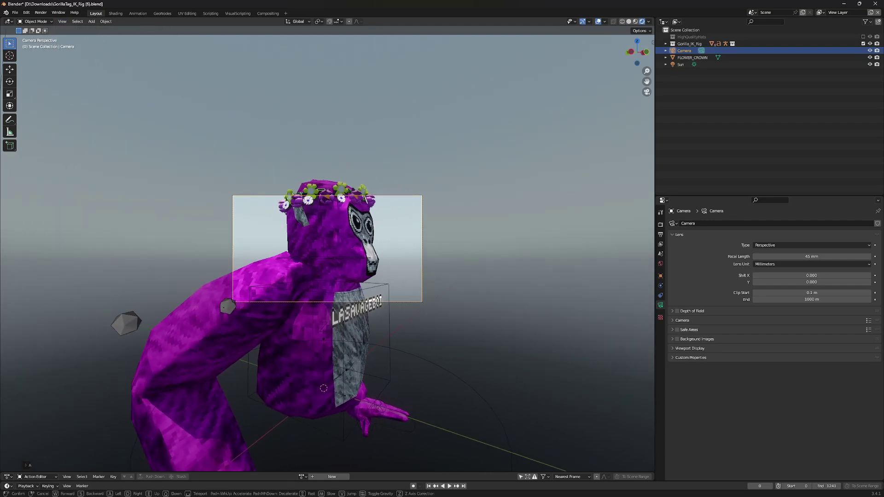
key("d")
key("s")
key("d")
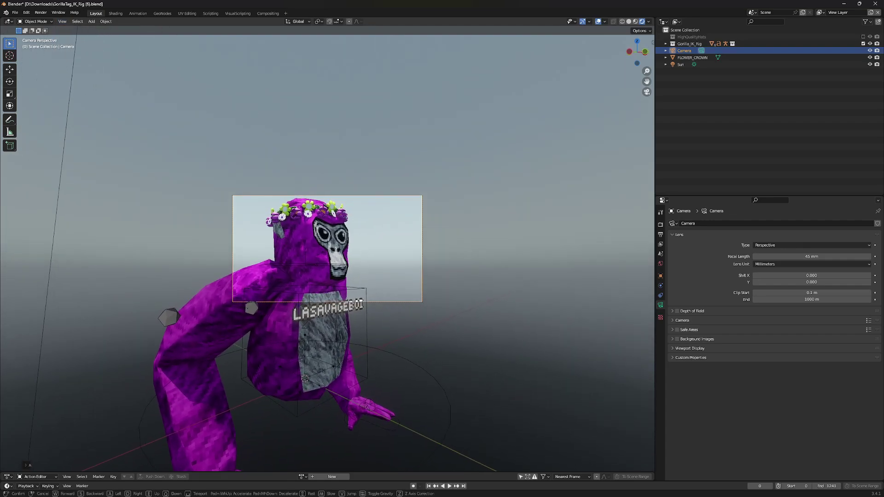
key("d")
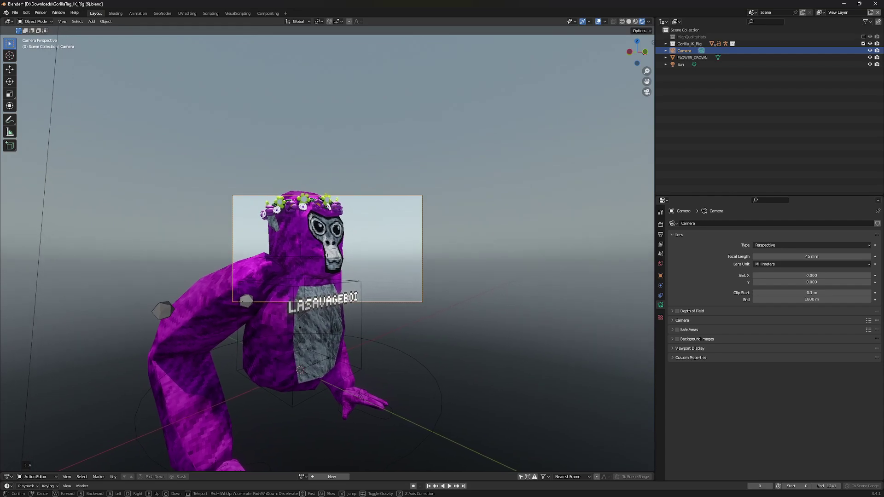
key("a")
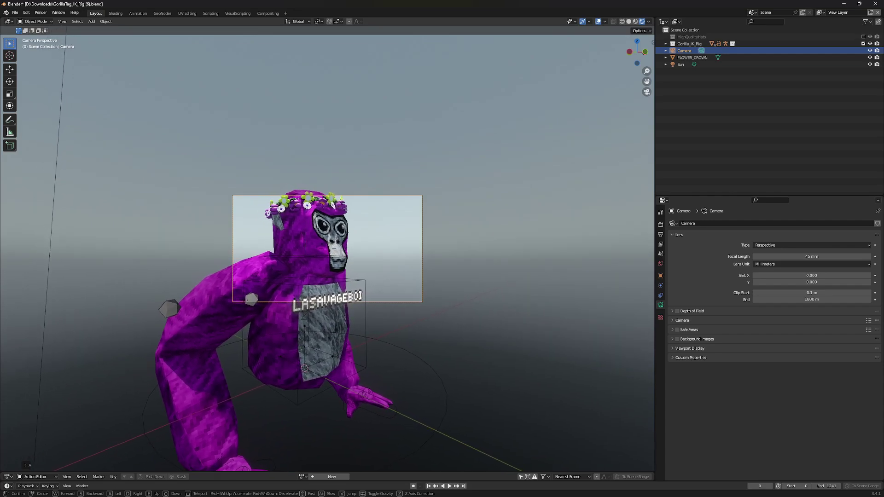
left_click(245, 229)
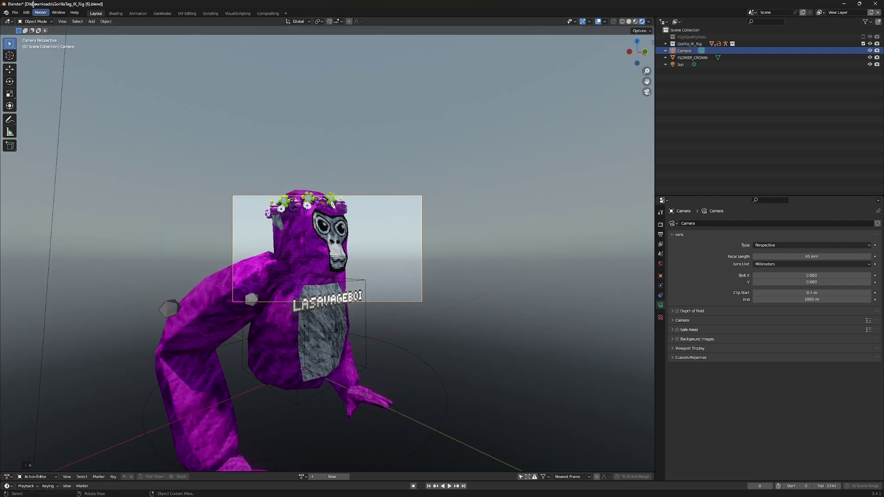
Step: Render a test image to check the new camera framing, put the result away and clear the selection
left_click(44, 13)
left_click(55, 20)
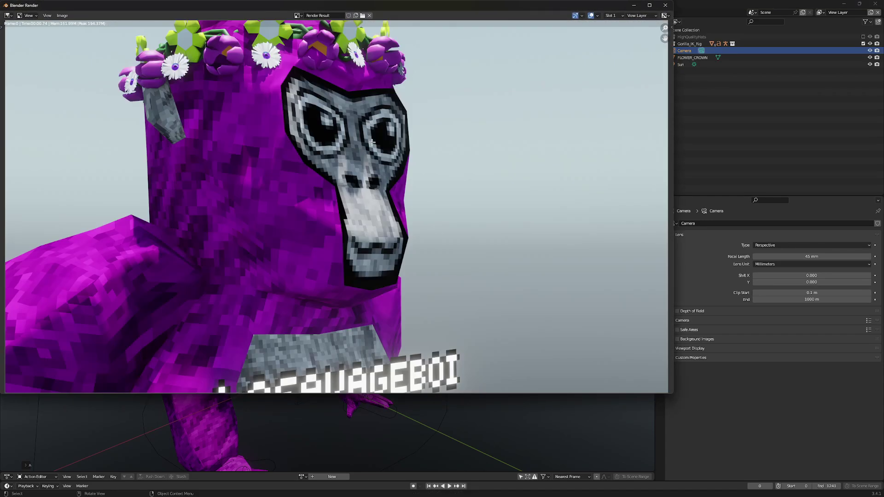
left_click(630, 5)
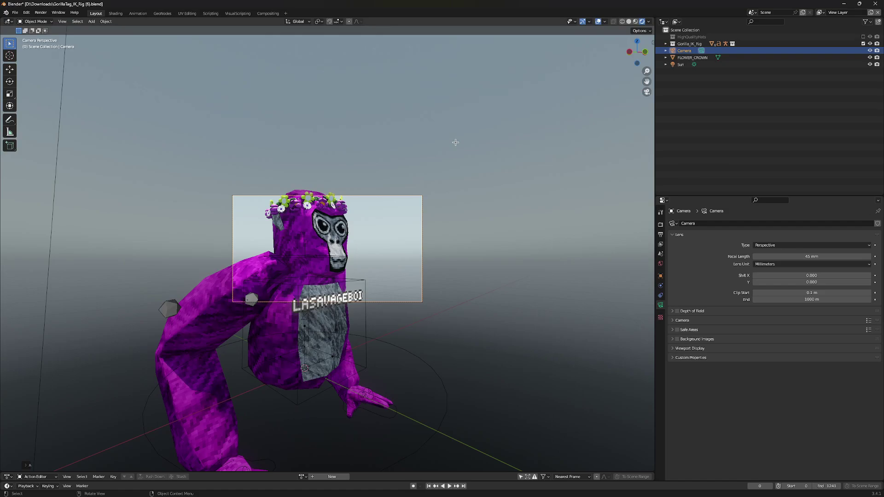
left_click(455, 129)
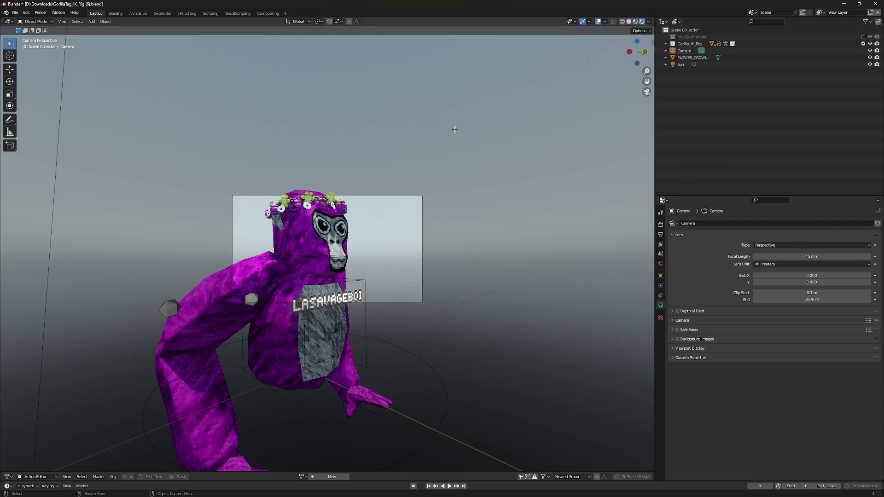
Step: Add a spot light and raise it about 1 m along the Z axis to above the gorilla's head
middle_click_drag(433, 116, 284, 103)
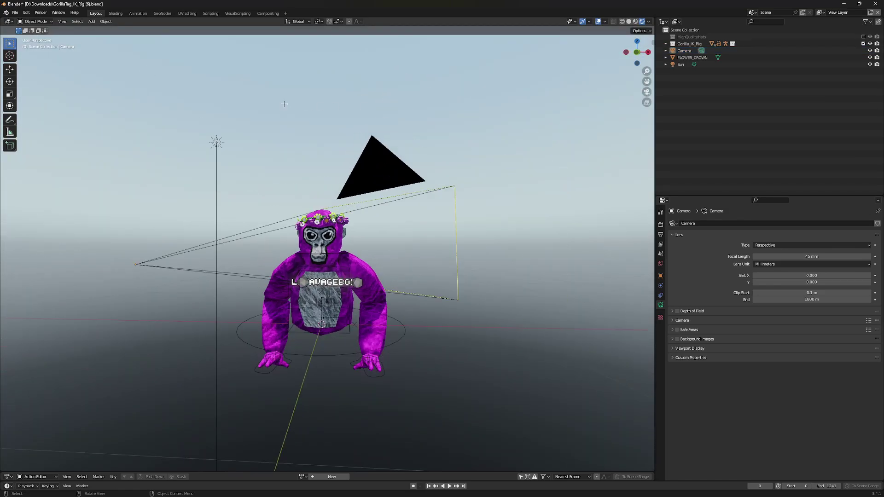
left_click(90, 22)
mouse_move(112, 114)
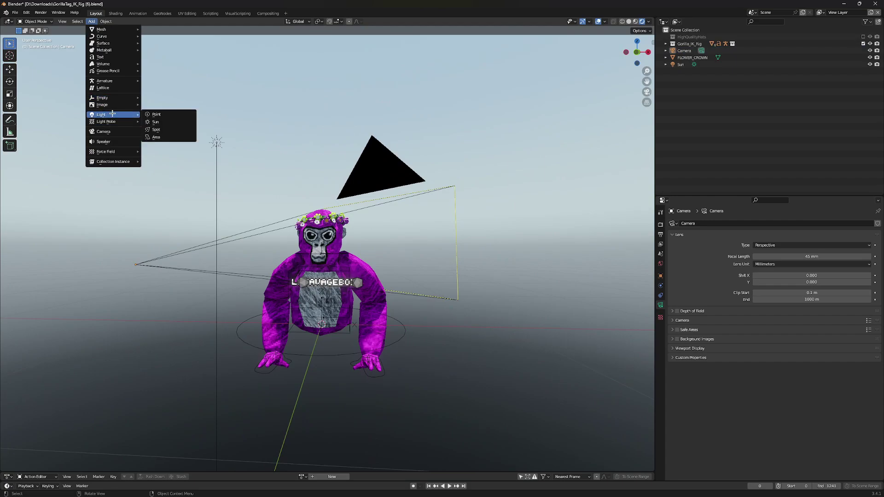
left_click(167, 132)
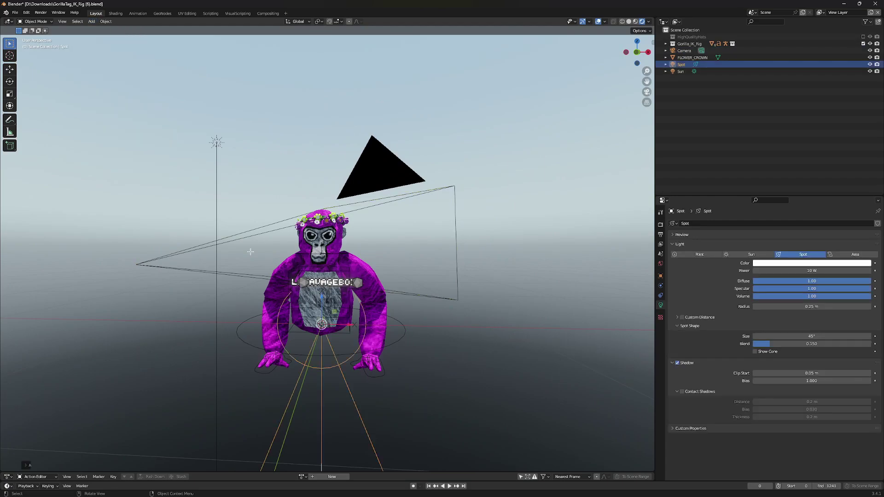
key("g")
key("z")
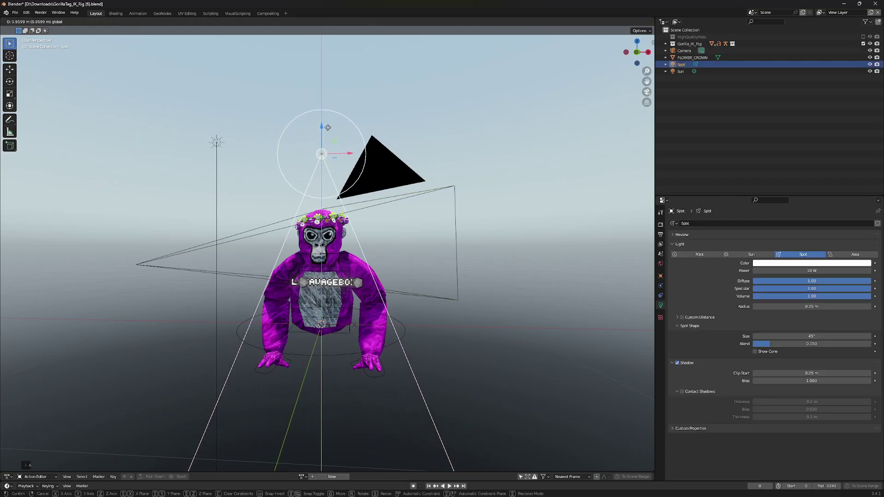
left_click(326, 117)
Step: Set the spot light's power to 25 W and lower the light slightly
mouse_move(244, 152)
middle_mouse_down()
mouse_move(240, 138)
mouse_move(251, 160)
mouse_move(260, 159)
middle_mouse_up()
left_click(803, 271)
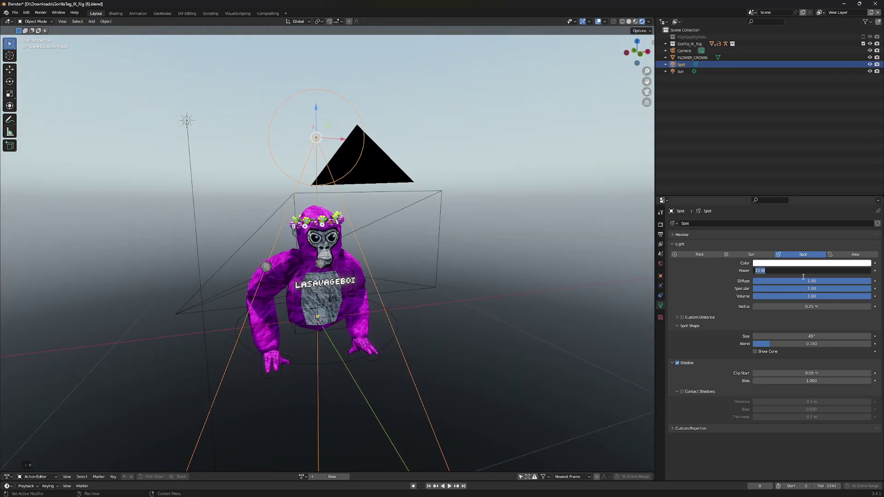
type("25")
key("Return")
middle_click_drag(462, 217, 448, 211)
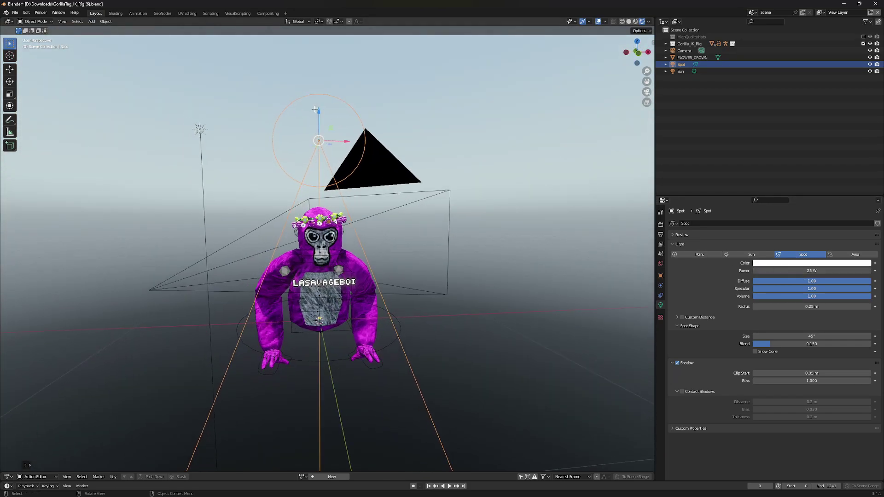
mouse_move(320, 113)
left_mouse_down()
mouse_move(321, 136)
mouse_move(321, 116)
left_mouse_up()
Step: Try a magenta colour on the spot light and undo it
left_click(832, 265)
left_click(841, 211)
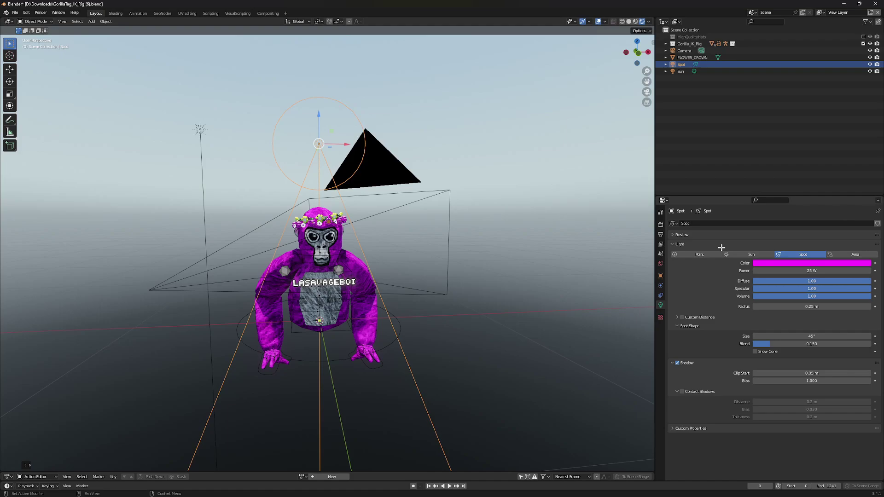
key("ctrl+z")
Step: Set the spot light's power to 50 W
left_click(798, 270)
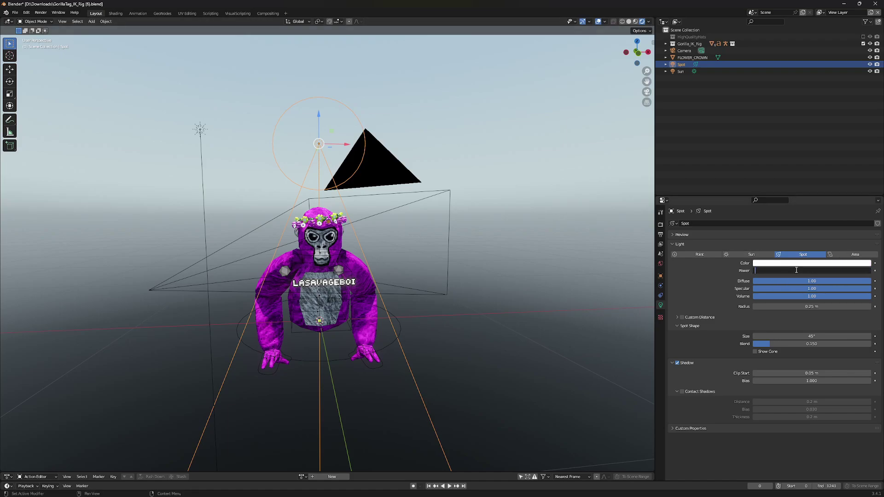
type("50")
key("Return")
Step: Render a test image to check the effect of the spot light and put the result away
middle_click_drag(641, 234, 277, 146)
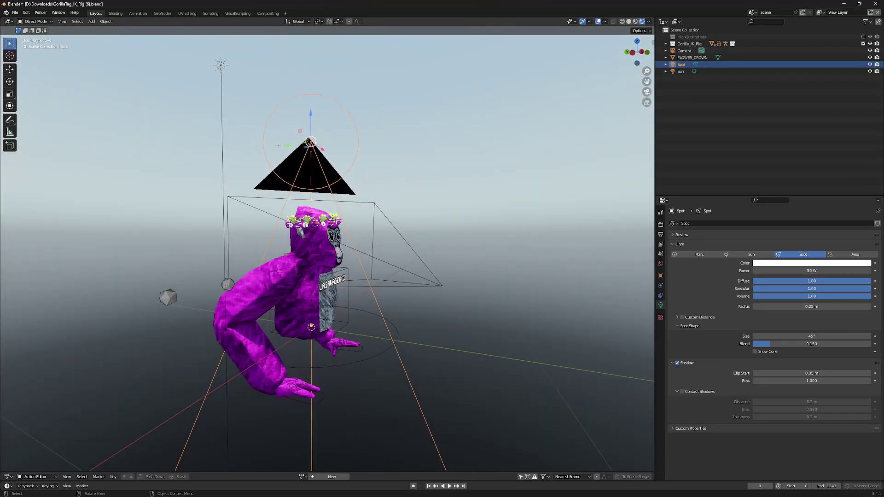
left_click(37, 12)
left_click(46, 23)
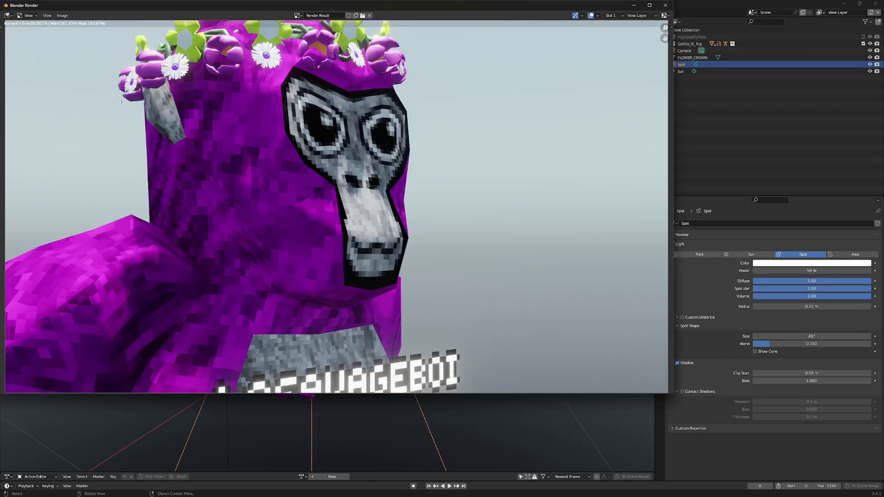
left_click(629, 4)
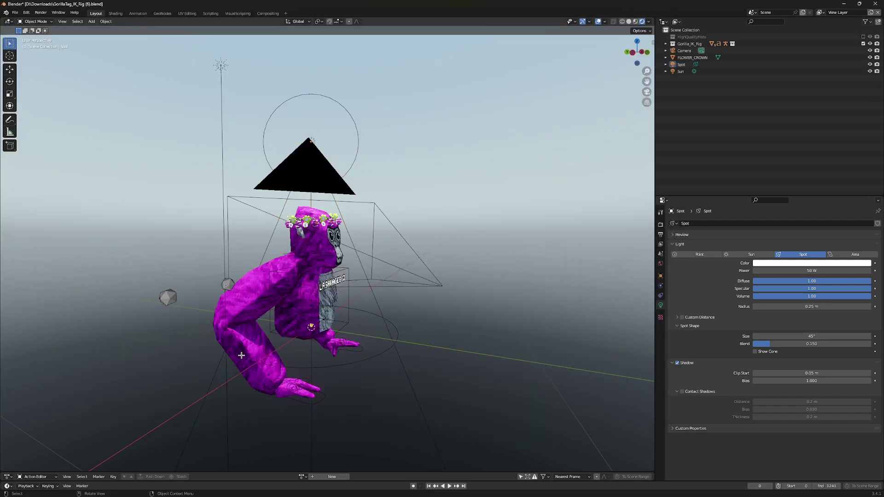
Step: Append the CrystalCavern collection to the scene from another blend file
left_click(14, 12)
left_click(42, 88)
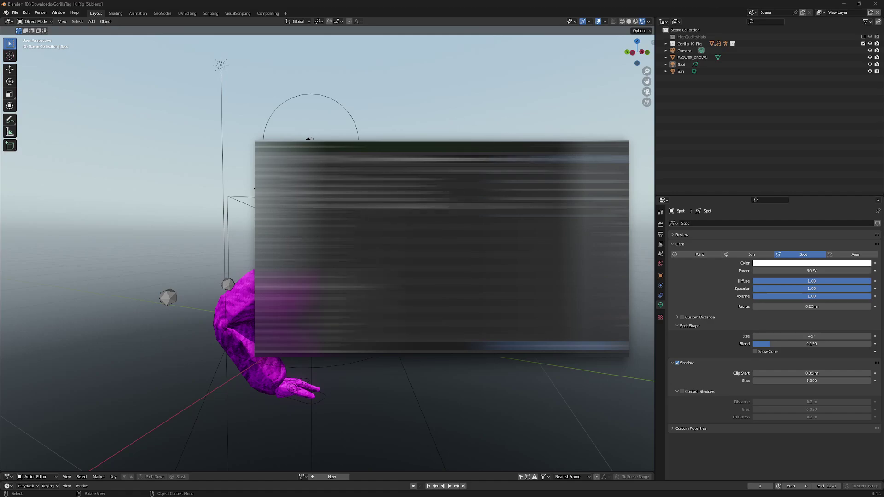
double_click(358, 207)
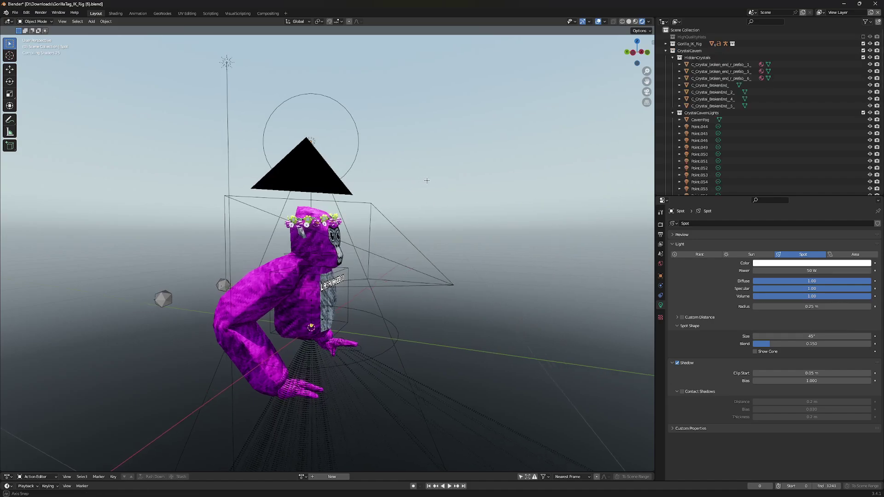
Step: Select all the cavern objects together and move them along the X axis to line up with the gorilla
middle_click_drag(428, 180, 285, 185)
scroll(280, 185, "down", 10)
scroll(205, 203, "down", 5)
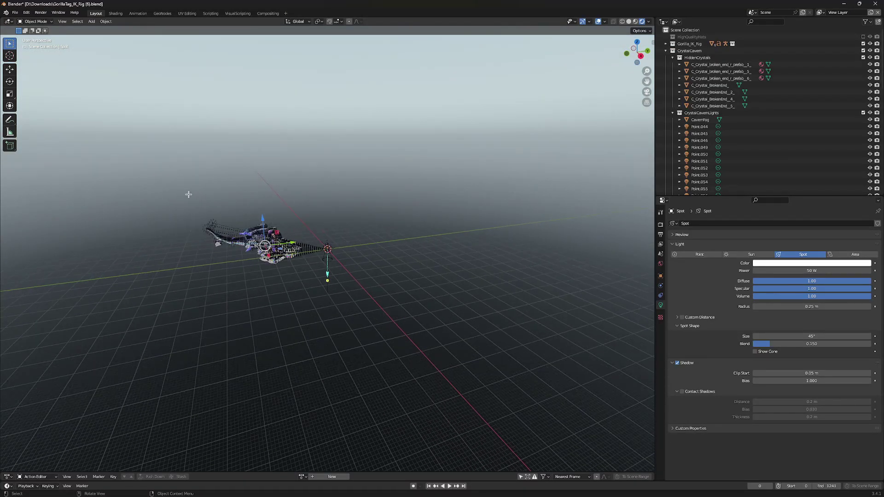
left_click_drag(193, 190, 296, 281)
scroll(251, 261, "up", 5)
middle_click_drag(251, 261, 270, 283)
key("g")
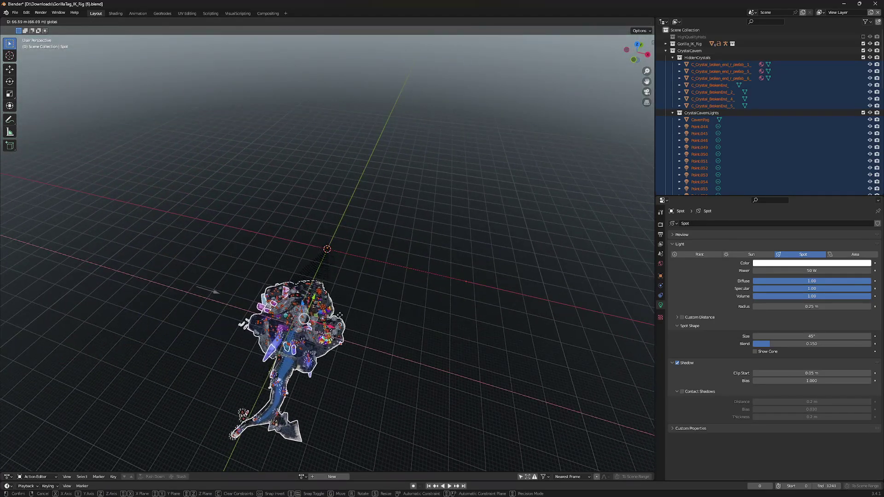
left_click(373, 238)
Step: Lower the cavern to the gorilla's level and shift it along the Y axis toward the gorilla
middle_click_drag(372, 238, 312, 210)
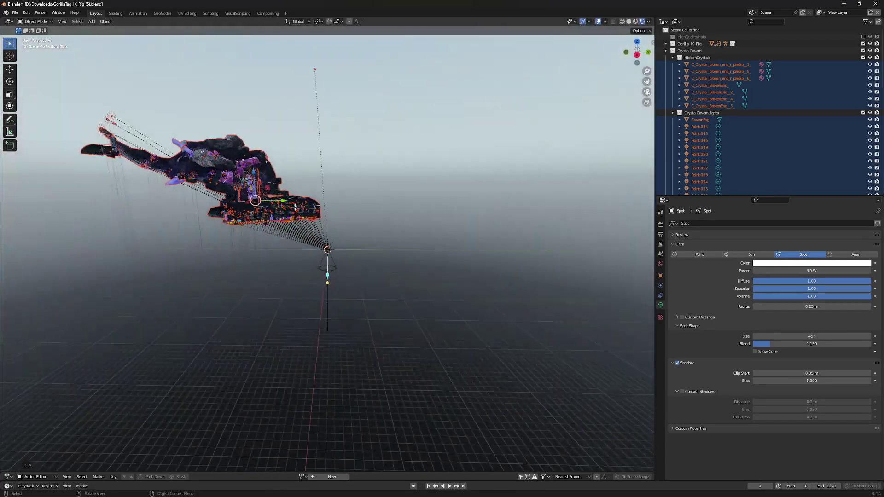
scroll(312, 209, "up", 4)
middle_click_drag(195, 128, 227, 253)
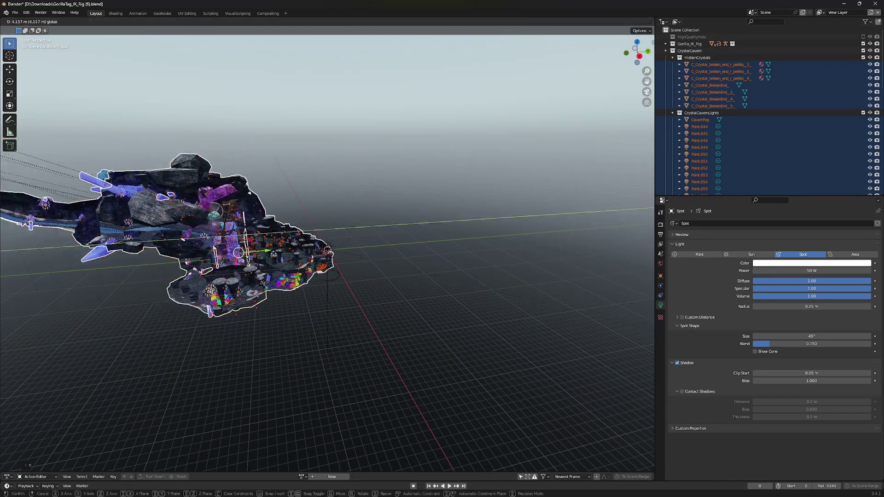
left_click_drag(344, 265, 343, 265)
Step: Move the cavern about 11 m in the negative Y direction so the gorilla stands among the stone pillars
scroll(342, 264, "up", 12)
middle_click_drag(343, 263, 358, 250)
scroll(400, 255, "down", 4)
scroll(347, 247, "down", 7)
key("g")
key("y")
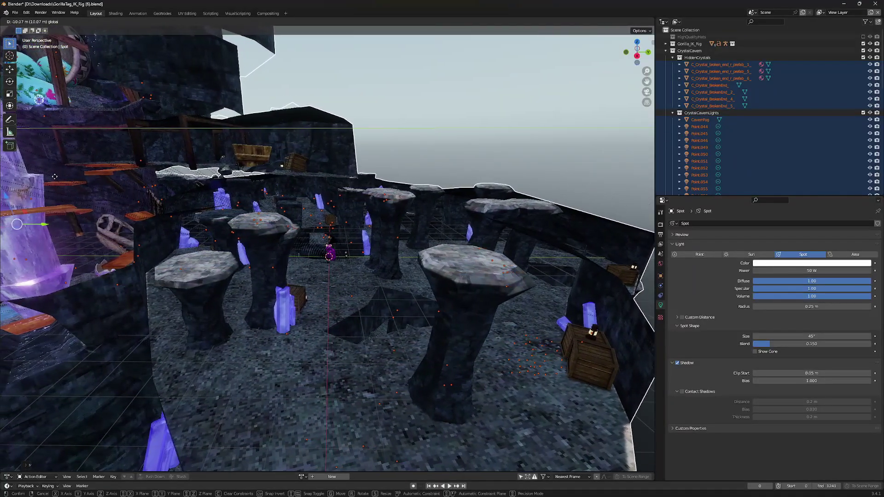
left_click(55, 177)
Step: Fine-tune the cavern's position so the gorilla's hands rest on the cave floor
scroll(221, 225, "up", 9)
middle_click_drag(271, 235, 155, 189)
scroll(346, 225, "down", 4)
left_click_drag(196, 160, 195, 163)
middle_click_drag(243, 277, 435, 251)
scroll(389, 281, "up", 7)
scroll(394, 273, "down", 1)
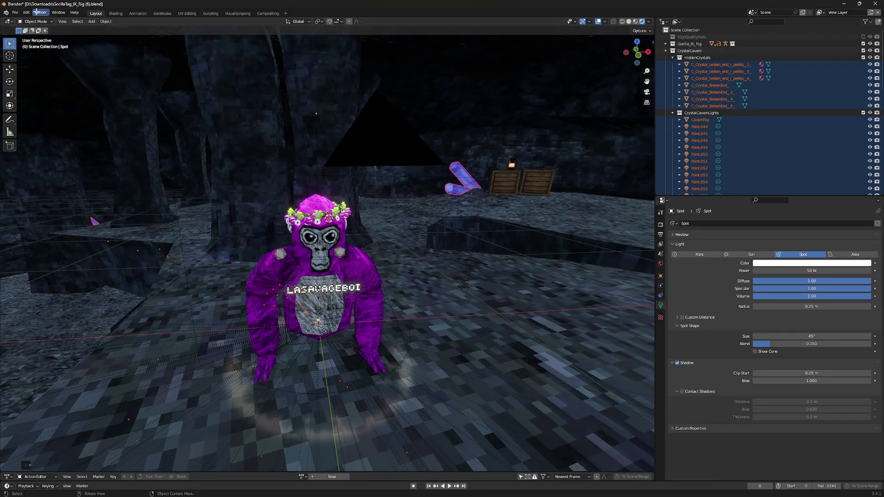
Step: Render a test image of the gorilla with the cavern background and close the result
left_click(36, 12)
left_click(86, 23)
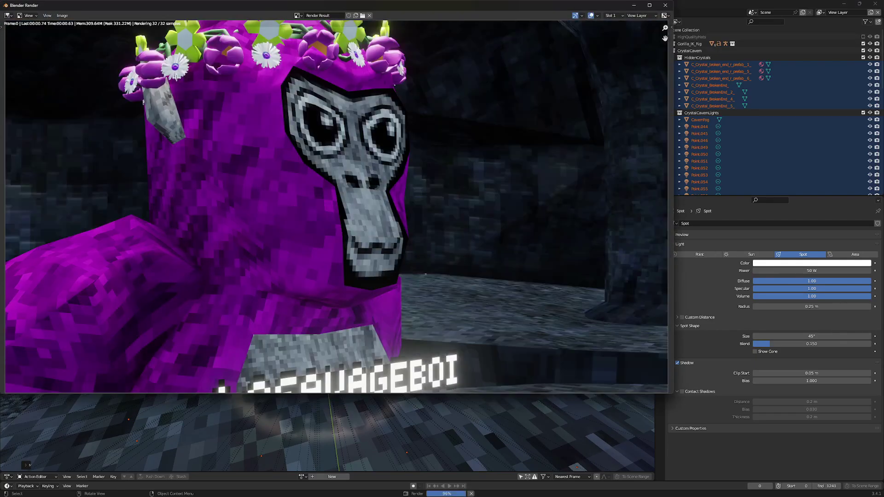
left_click(665, 5)
Step: Select the crystal beside the wooden crates and set its C_Crystal_SharedBase material's emission strength to 11.2
middle_click_drag(489, 209, 446, 209)
scroll(446, 209, "down", 3)
left_click(586, 175)
mouse_move(511, 178)
middle_mouse_down()
mouse_move(464, 179)
mouse_move(525, 183)
middle_mouse_up()
scroll(463, 179, "down", 3)
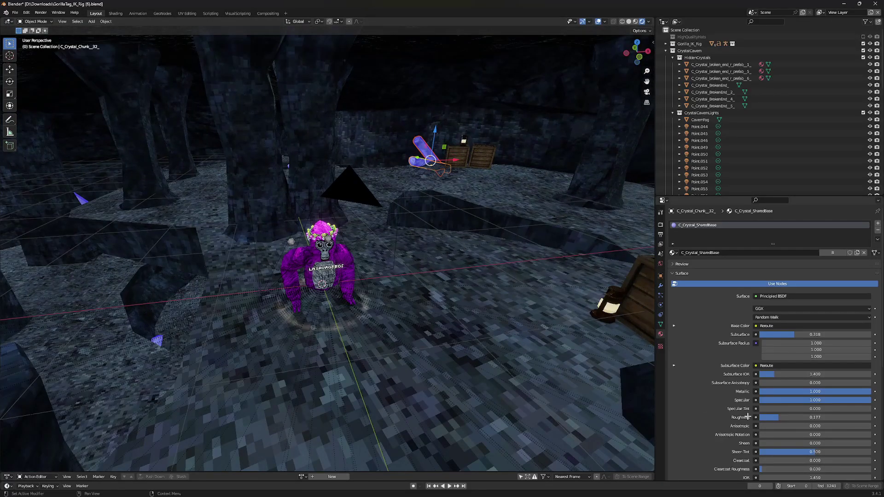
scroll(747, 417, "down", 5)
left_click_drag(778, 415, 821, 416)
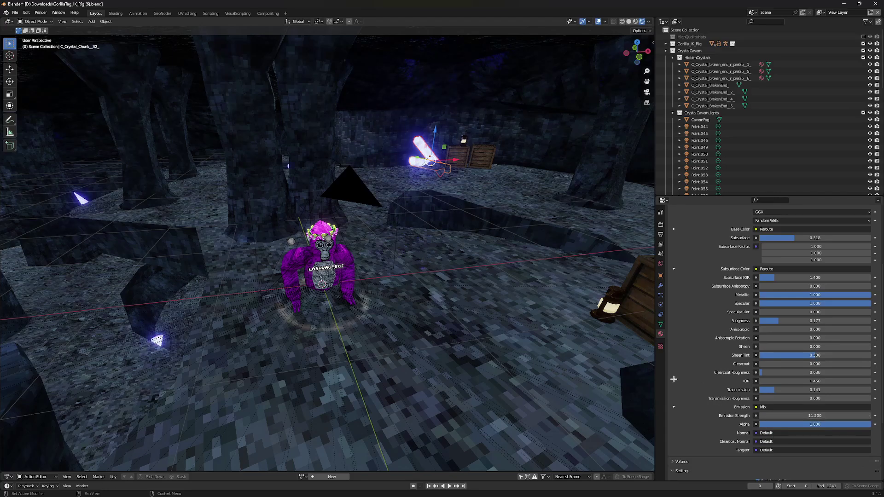
Step: Render the scene with the glowing crystals, put the result away and look around the cavern
left_click(40, 12)
left_click(52, 19)
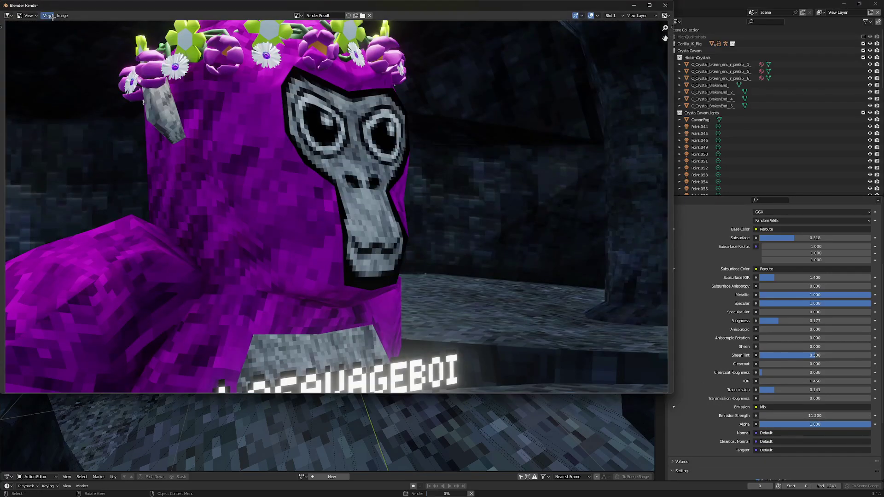
left_click(634, 5)
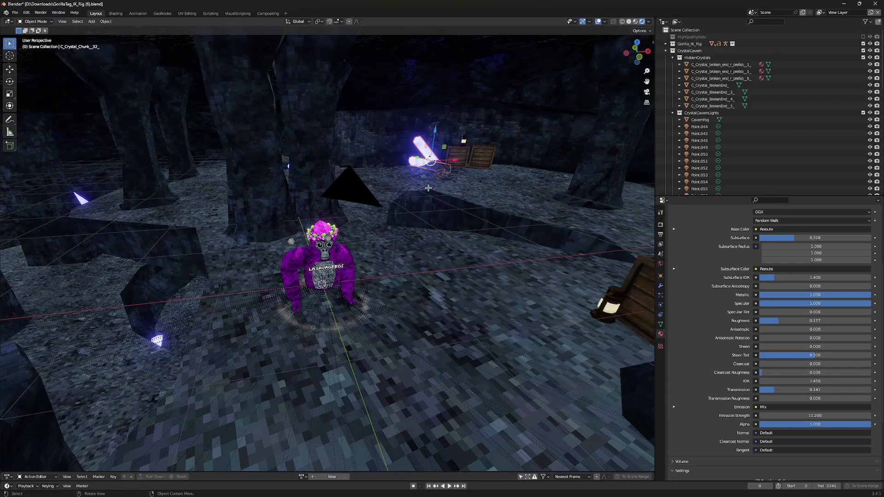
middle_click_drag(429, 187, 334, 209)
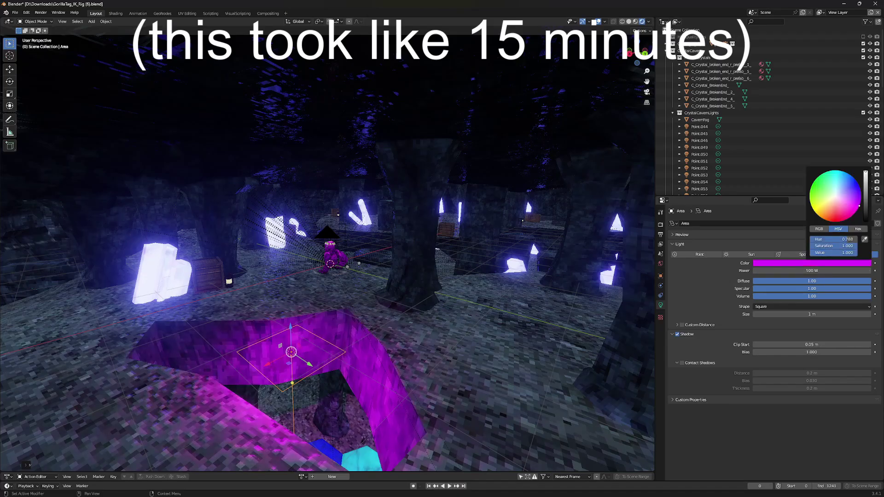
Step: Tint the area light over the pit violet, set its size to 4 m and move it slightly lower
left_click_drag(859, 206, 860, 190)
left_click(785, 271)
left_click(813, 314)
type("4")
key("Return")
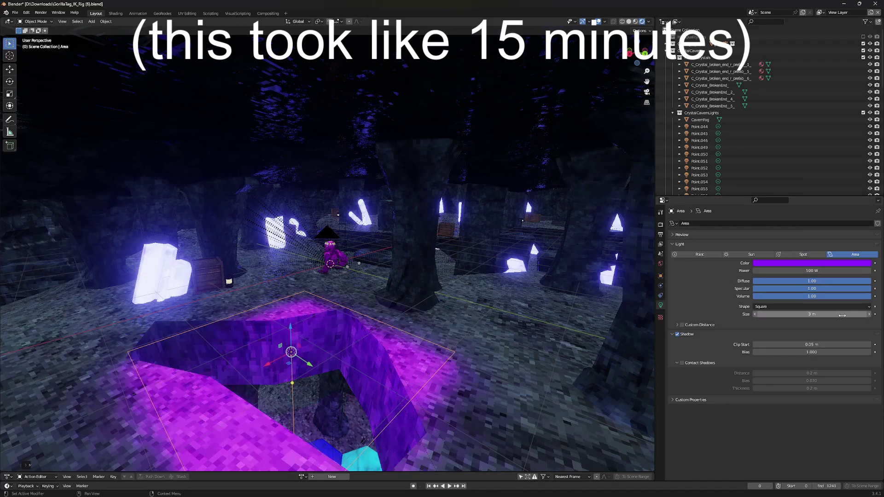
mouse_move(290, 327)
left_mouse_down()
mouse_move(284, 108)
mouse_move(295, 343)
left_mouse_up()
Step: Render a test image with the violet area light and close the result
left_click(40, 12)
left_click(52, 21)
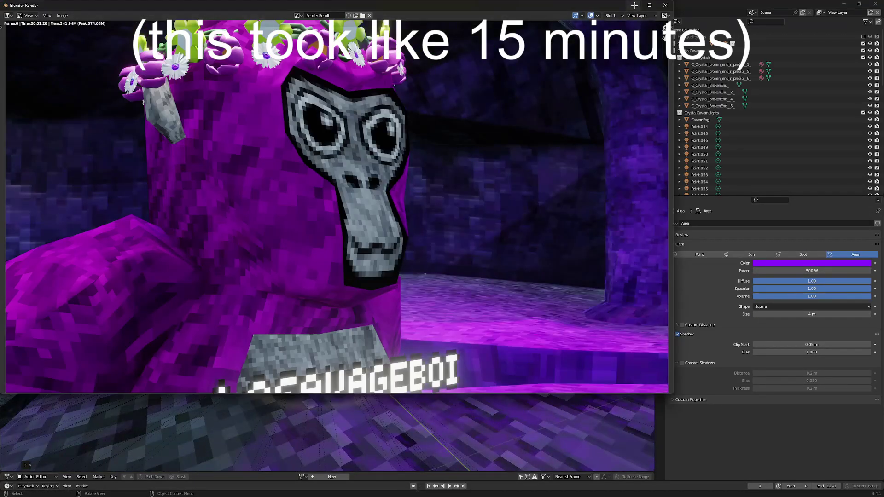
left_click(673, 4)
Step: Select the cave mesh, inspect its material settings and view the lighting around the gorilla
left_click(302, 453)
left_click(660, 335)
left_click_drag(783, 430, 815, 430)
mouse_move(414, 230)
middle_mouse_down()
mouse_move(477, 286)
mouse_move(414, 230)
middle_mouse_up()
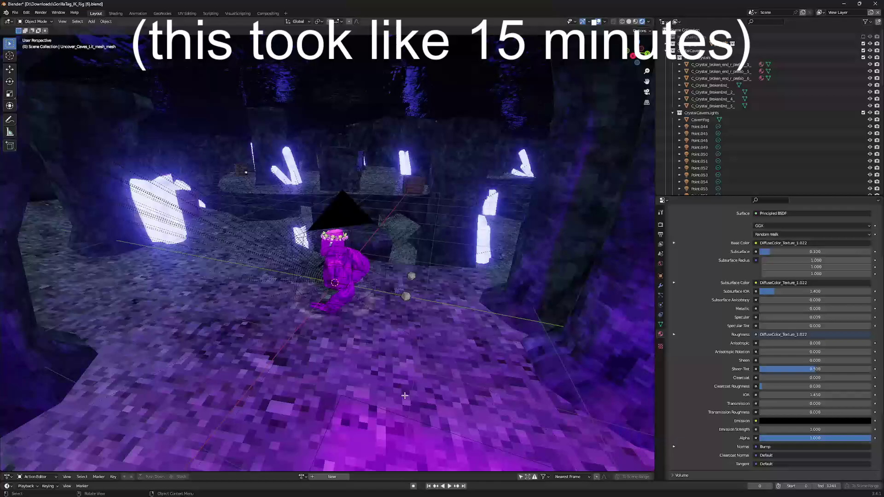
scroll(414, 231, "down", 3)
middle_click_drag(322, 257, 339, 272)
Step: Replace the area light at the pit with a purple 1000 W spot light placed above it
left_click(178, 296)
key("Delete")
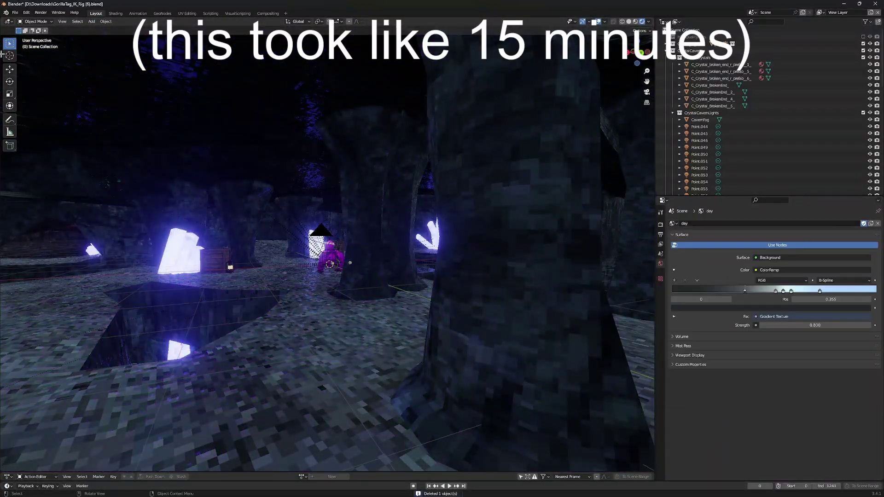
key("shift+a")
left_click_drag(322, 257, 178, 290)
middle_click_drag(230, 272, 322, 258)
left_click_drag(191, 230, 188, 139)
double_click(824, 270)
type("1000")
left_click(839, 263)
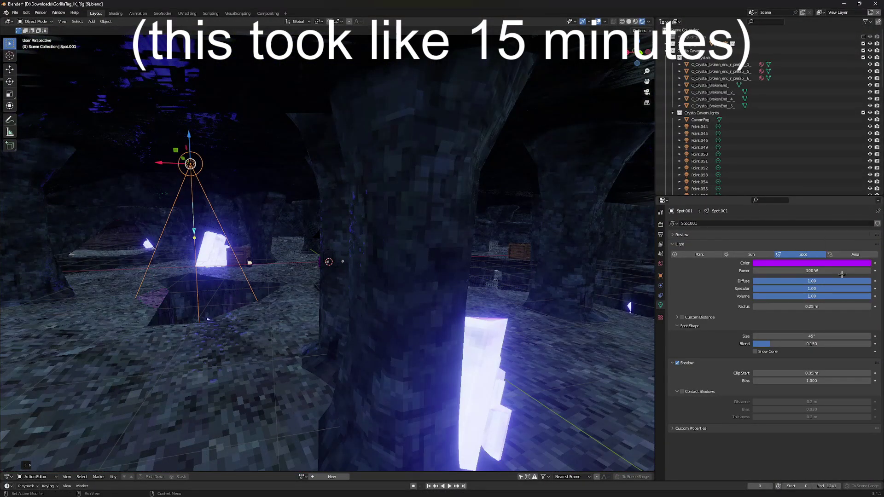
Step: Lower the spot light into the pit and set its radius to 1 m
double_click(825, 307)
type("3")
middle_click_drag(322, 221, 359, 218)
left_click_drag(197, 127, 200, 281)
double_click(811, 307)
type("1")
Step: Try rotating the spot light inside the pit to a new direction
middle_click_drag(276, 230, 295, 285)
left_click(10, 82)
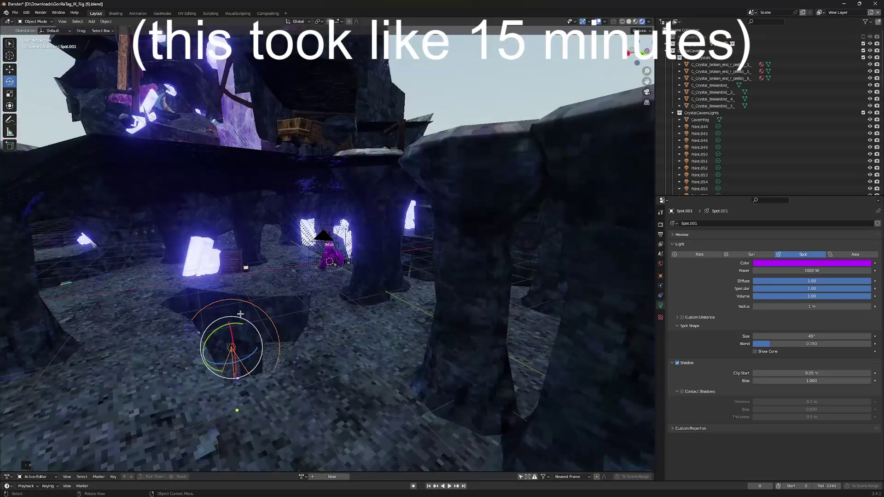
left_click_drag(258, 323, 202, 368)
middle_click_drag(294, 286, 277, 230)
key("ctrl+z")
Step: Rotate the spot light at the pit and adjust its height along the Z axis
middle_click_drag(199, 287, 336, 180)
left_click(10, 82)
left_click_drag(336, 180, 295, 180)
left_click(10, 43)
key("g")
key("z")
Step: Add a purple 500 W area light 3 m in size and paste a copy of it
middle_click_drag(267, 129, 332, 267)
key("shift+a")
double_click(829, 271)
type("500")
key("Return")
left_click(829, 263)
key("ctrl+c")
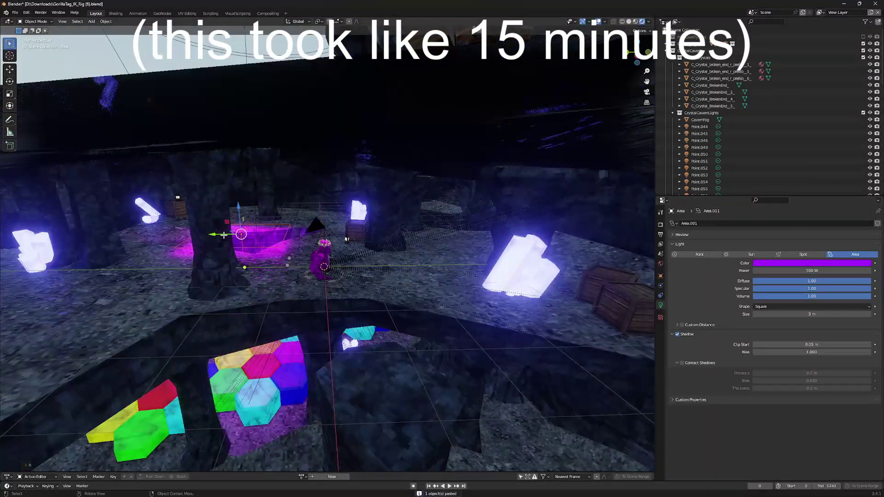
key("ctrl+v")
Step: Render the scene with the purple area lights and put the result away
middle_click_drag(295, 207, 342, 219)
left_click(41, 13)
left_click(49, 21)
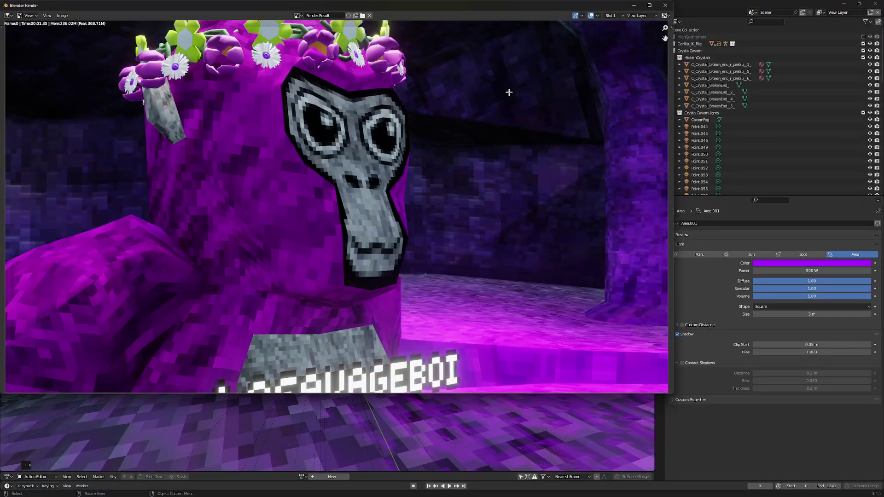
left_click(632, 5)
Step: Check the purple lighting through the camera, then render the scene again and close the result
middle_click_drag(385, 209, 482, 174)
left_click(647, 92)
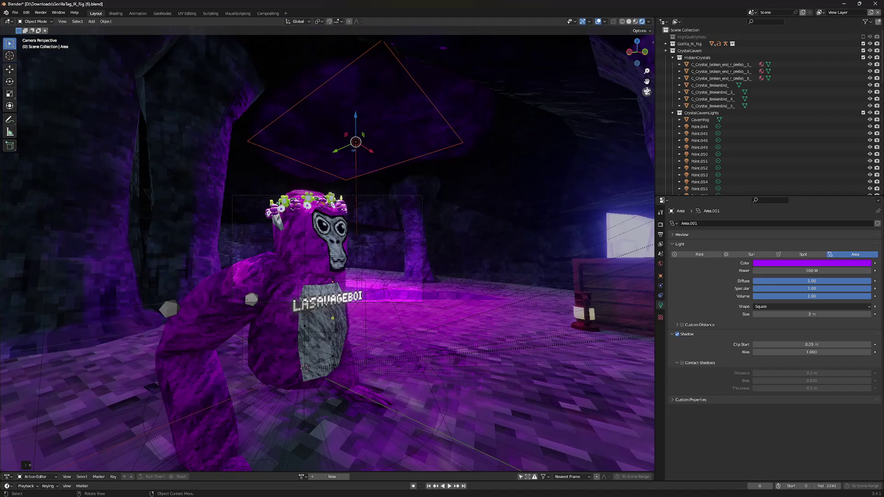
left_click(647, 92)
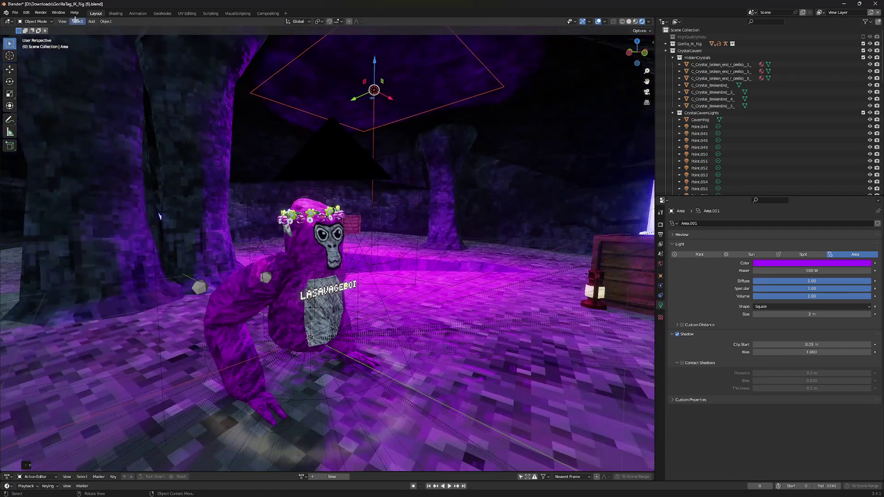
left_click(43, 13)
left_click(46, 20)
left_click(854, 27)
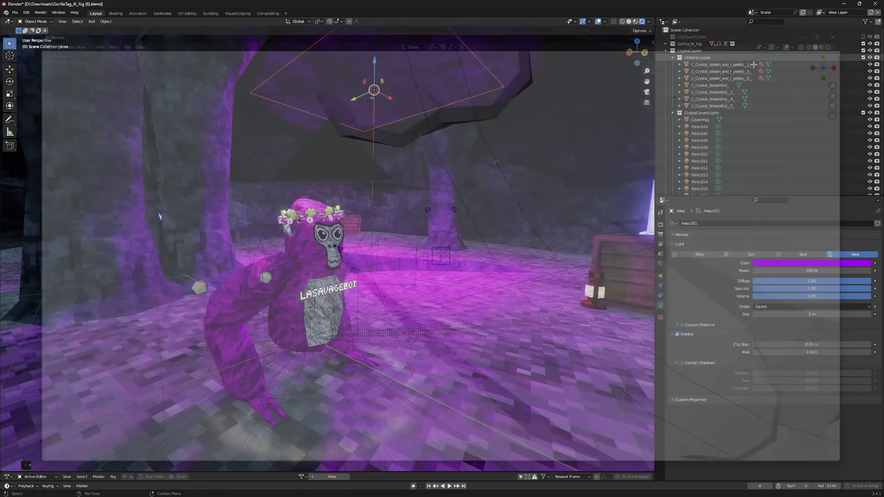
Step: Add another area light and move it to the base of the large pillar behind the gorilla
middle_click_drag(405, 262, 430, 171)
scroll(433, 173, "down", 2)
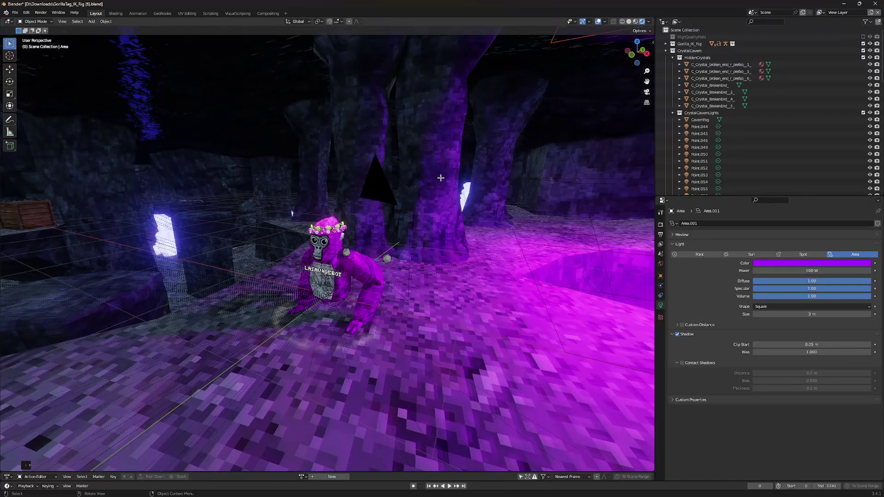
middle_click_drag(495, 187, 408, 183)
scroll(469, 188, "down", 4)
left_click(91, 22)
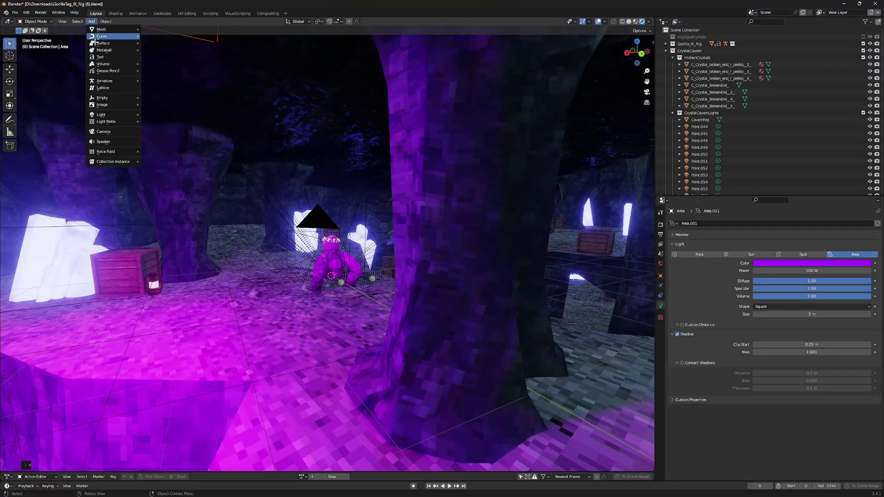
mouse_move(116, 115)
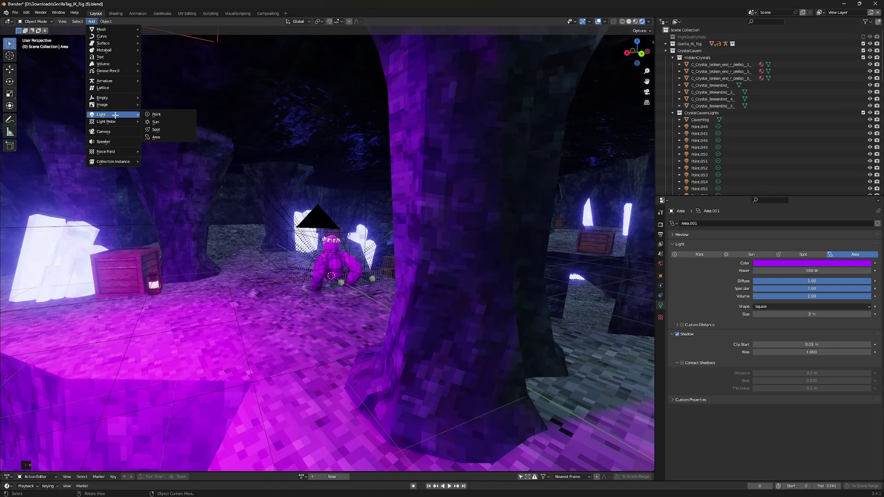
left_click(166, 136)
middle_click_drag(333, 276, 367, 283)
left_click_drag(360, 282, 550, 356)
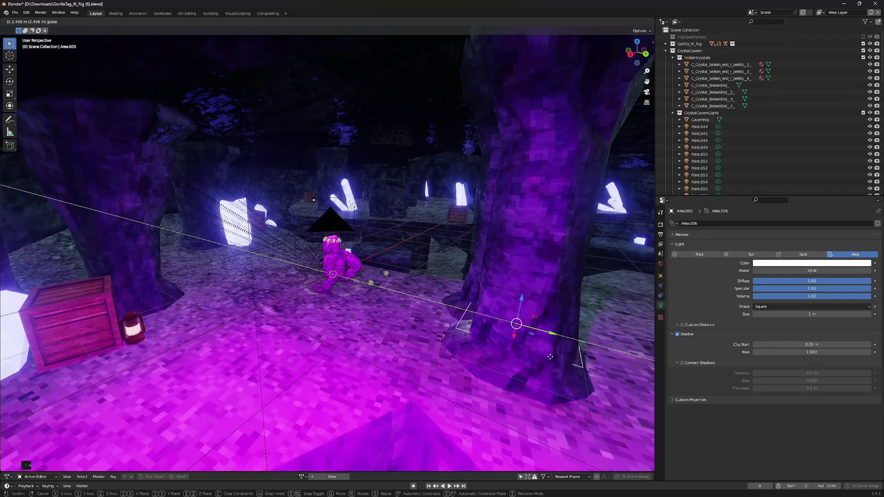
left_click(578, 341)
middle_click_drag(578, 341, 366, 255)
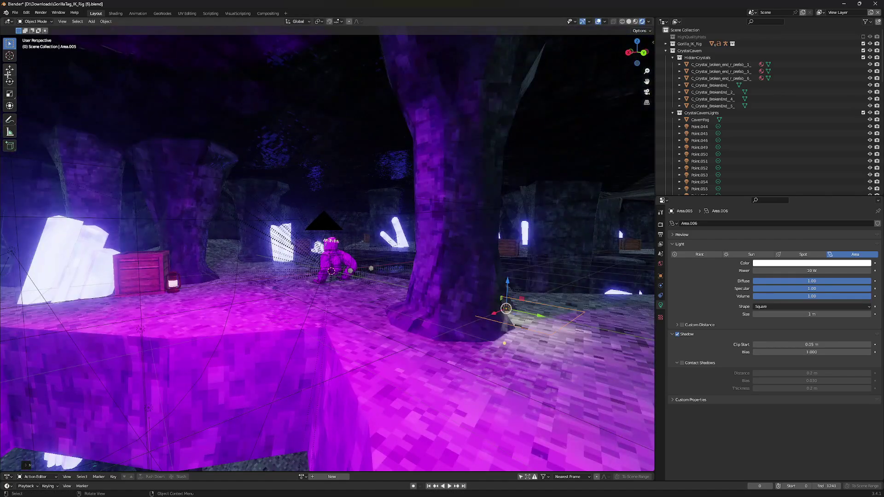
Step: Rotate the new area light about -73 degrees so it stands upright beside the pillar
left_click(9, 81)
middle_click_drag(492, 299, 525, 290)
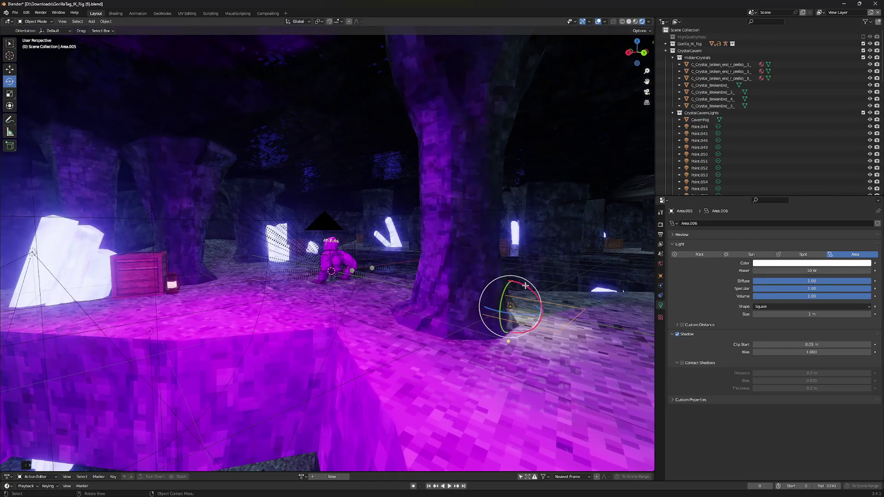
left_click_drag(525, 285, 537, 313)
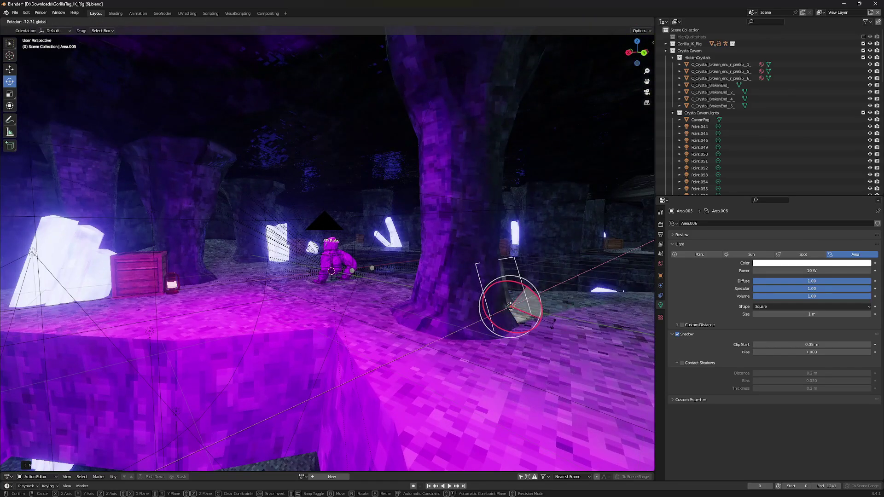
Step: Shift the upright area light along X and raise it so it sits in front of the pillar
left_click(9, 44)
key("KP_Decimal")
key("g")
key("x")
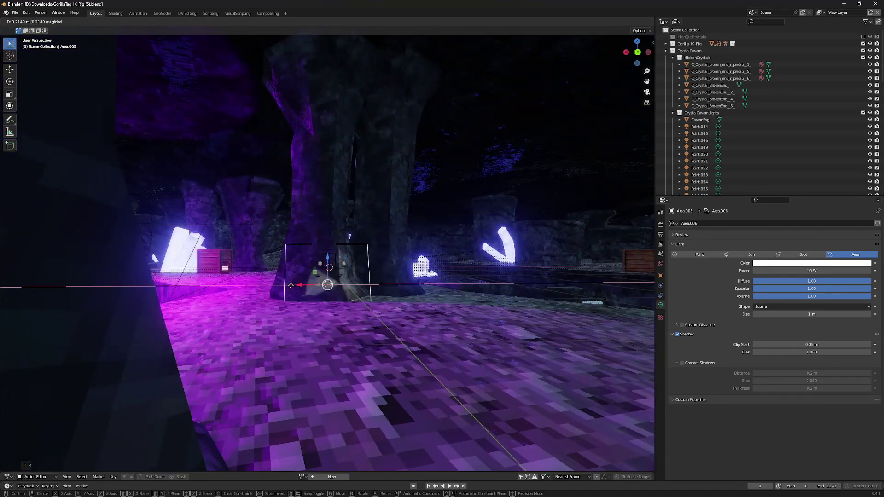
left_click_drag(291, 285, 248, 286)
middle_click_drag(251, 286, 504, 249)
left_click_drag(472, 246, 476, 216)
middle_click_drag(476, 216, 465, 217)
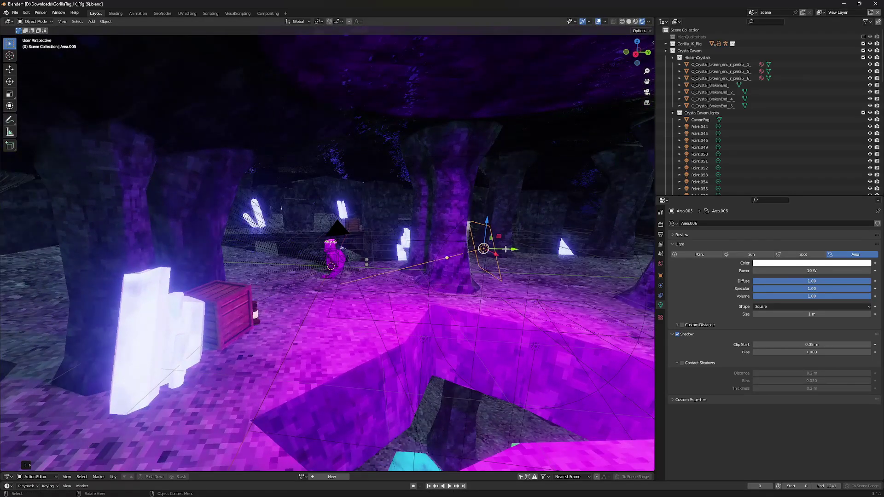
middle_click_drag(505, 249, 411, 273)
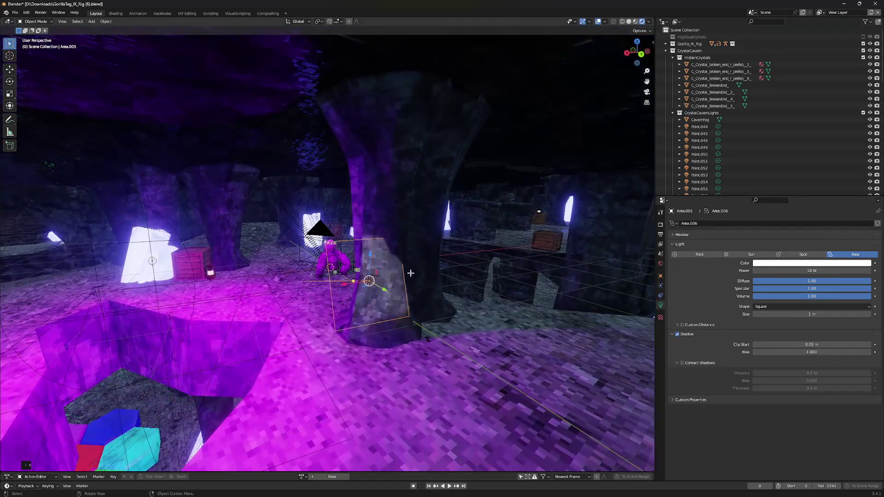
key("g")
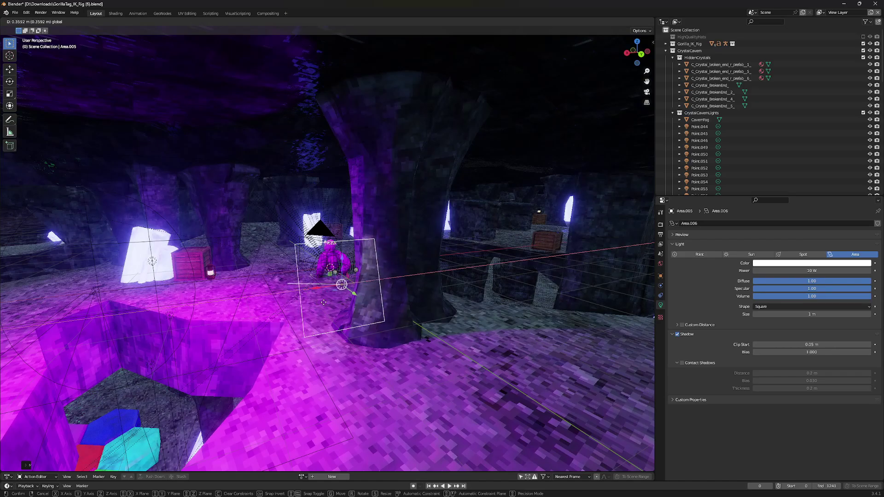
left_click(330, 303)
Step: Undo the white area light's moves, rotation and creation
key("ctrl+z")
key("ctrl+z")
key("ctrl+z")
key("ctrl+z")
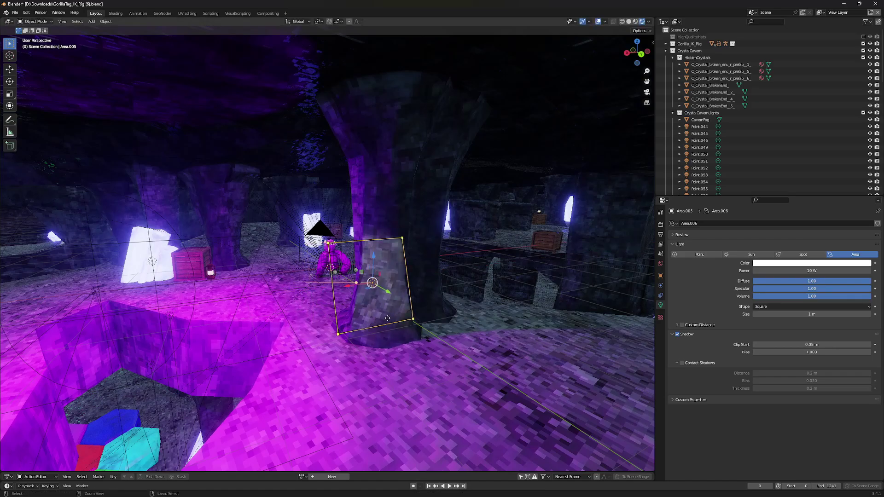
key("ctrl+z")
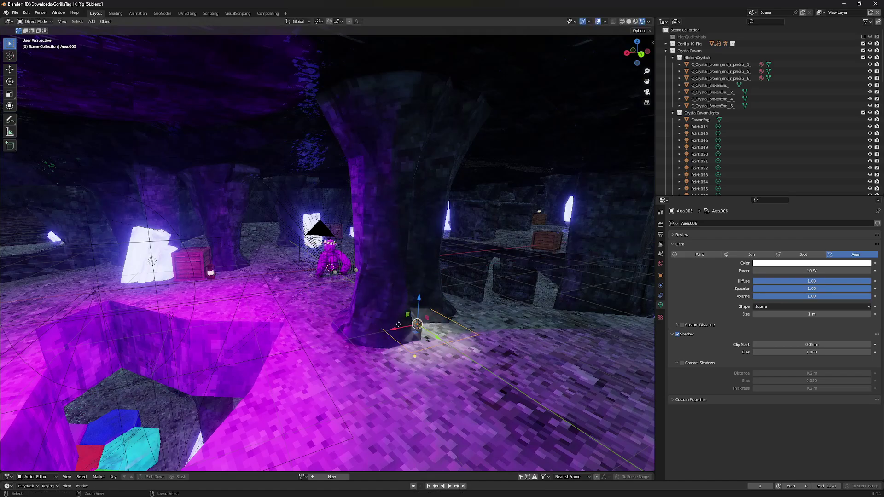
middle_click_drag(412, 323, 480, 324)
key("ctrl+z")
Step: Add a point light and move it to the base of the large pillar near the pit
left_click(521, 181)
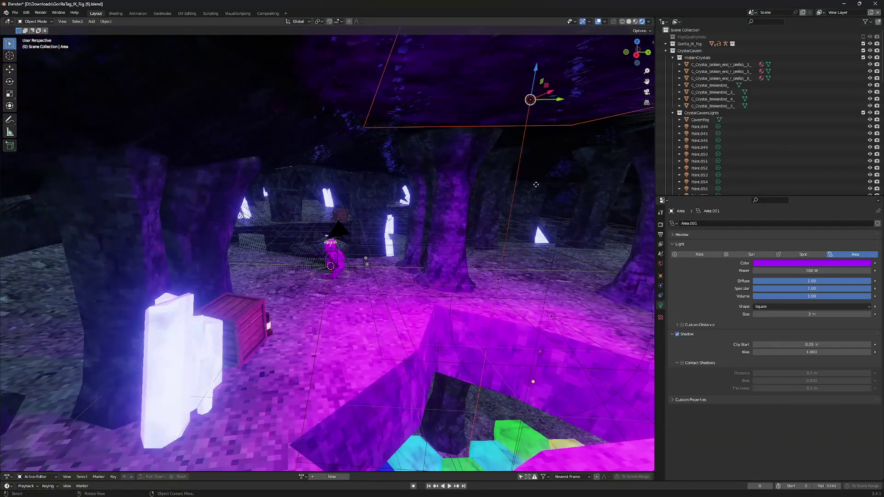
scroll(546, 134, "up", 1)
middle_click_drag(562, 141, 562, 144)
scroll(562, 146, "down", 1)
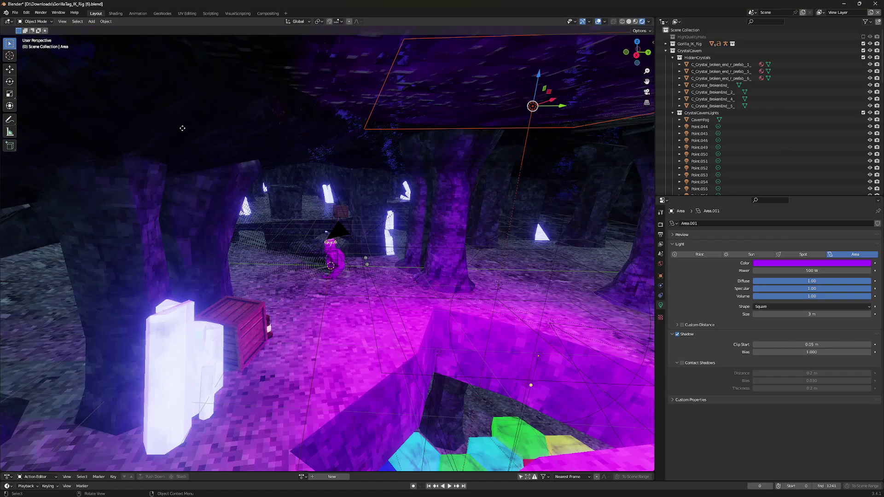
scroll(149, 119, "up", 1)
left_click(92, 21)
mouse_move(110, 114)
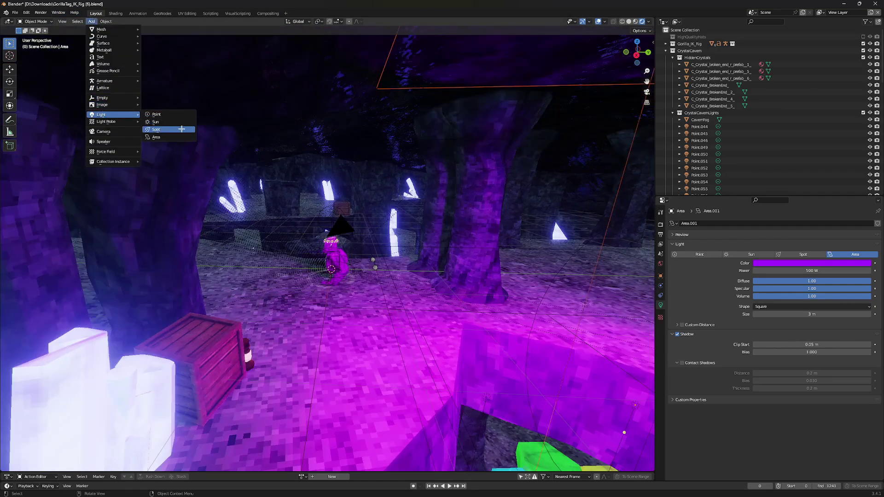
left_click(165, 114)
left_click_drag(364, 271, 541, 306)
middle_click_drag(542, 304, 470, 292)
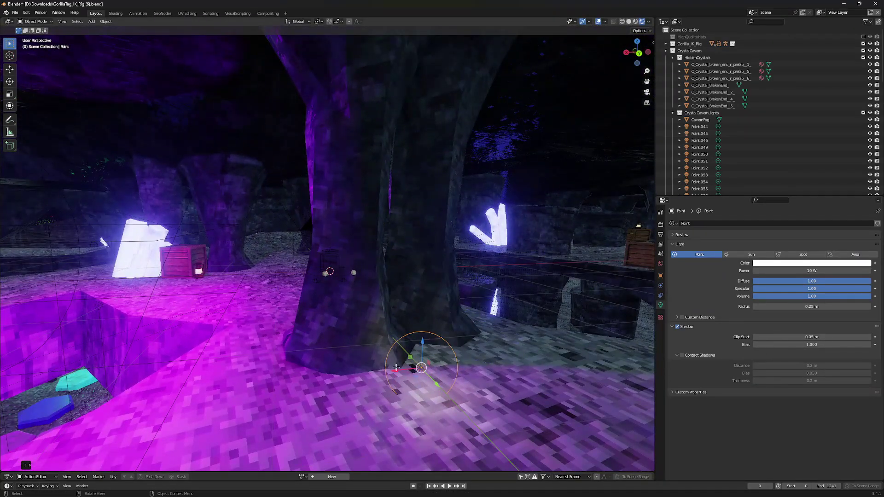
Step: Raise the point light about 0.73 m to the middle of the pillar's trunk
key("g")
key("z")
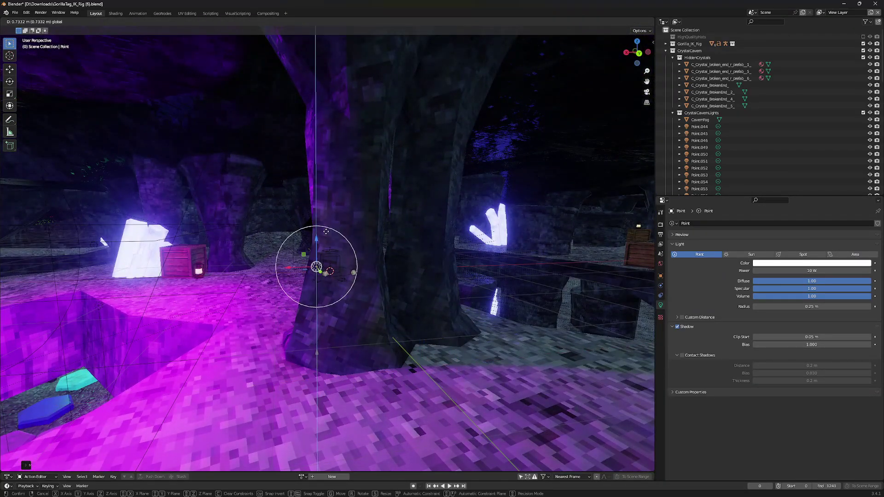
left_click(326, 232)
middle_click_drag(327, 237, 360, 246)
Step: Rotate the point light and slide it along Y closer to the pillar
left_click(6, 82)
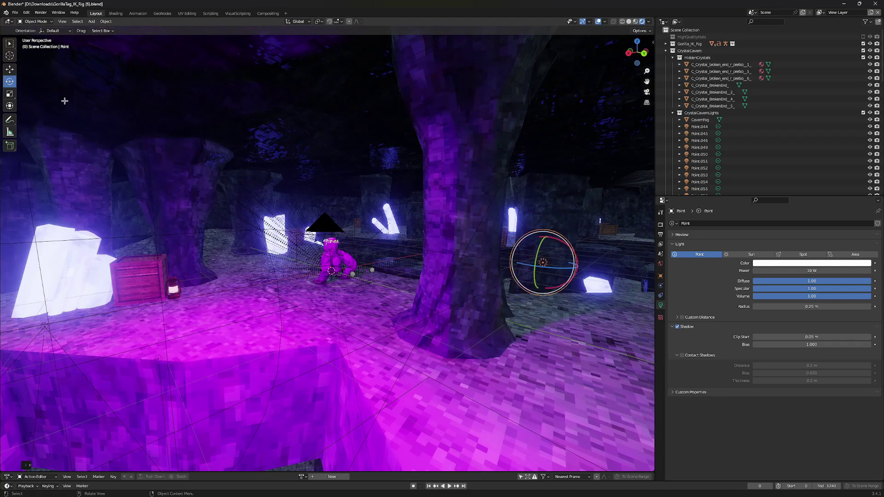
left_click_drag(561, 242, 571, 282)
left_click(11, 43)
left_click_drag(573, 268, 512, 260)
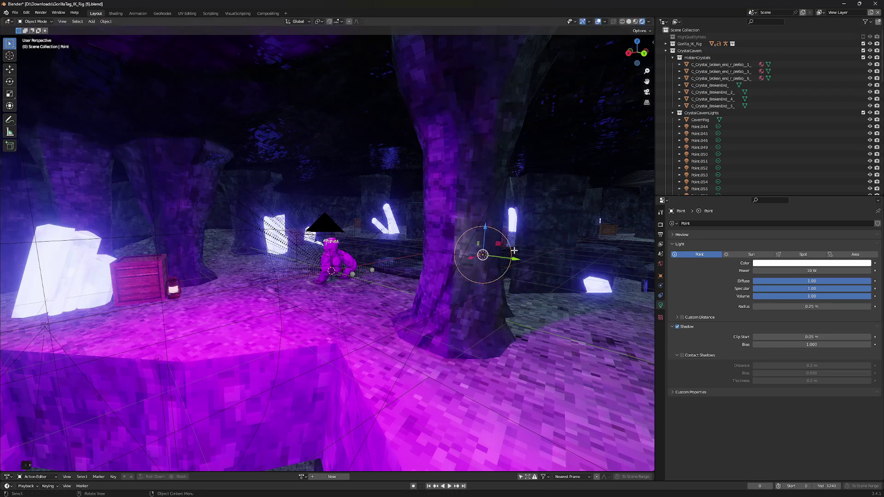
Step: Set the point light's power to 40 W
middle_click_drag(512, 259, 503, 261)
double_click(795, 271)
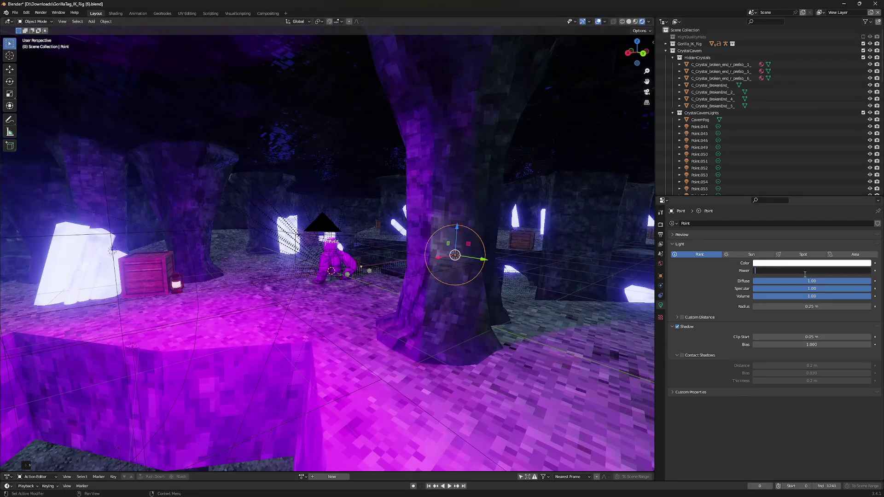
key("Return")
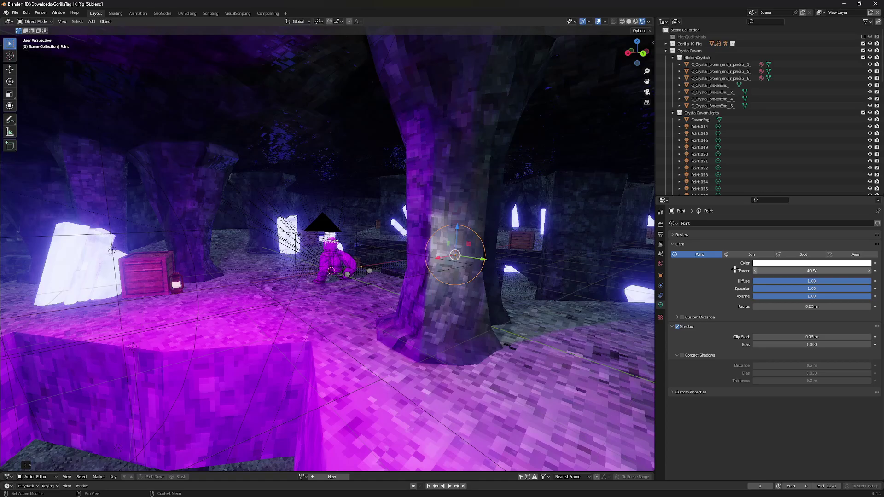
Step: Fine-tune the point light's position beside the pillar's trunk and change its colour to cyan
middle_click_drag(454, 253, 413, 264)
left_click_drag(359, 263, 351, 263)
middle_click_drag(351, 263, 409, 261)
left_click_drag(569, 239, 544, 239)
middle_click_drag(571, 246, 467, 256)
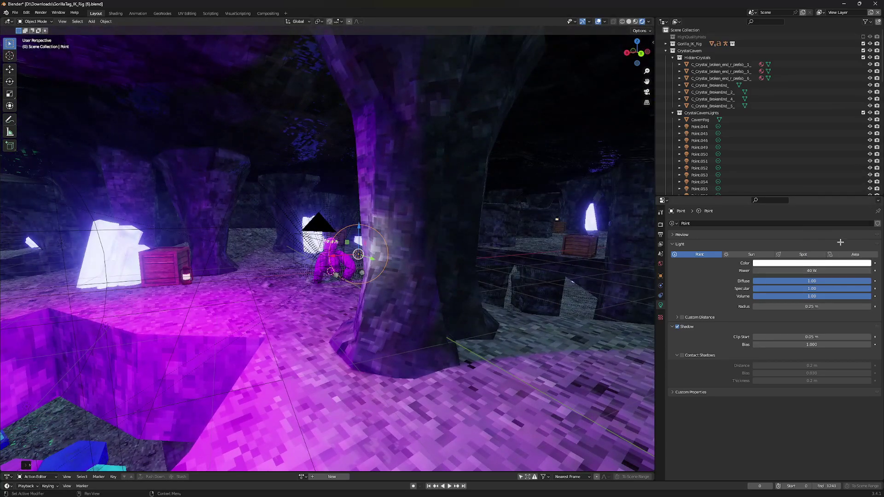
left_click(816, 265)
left_click_drag(842, 207, 839, 171)
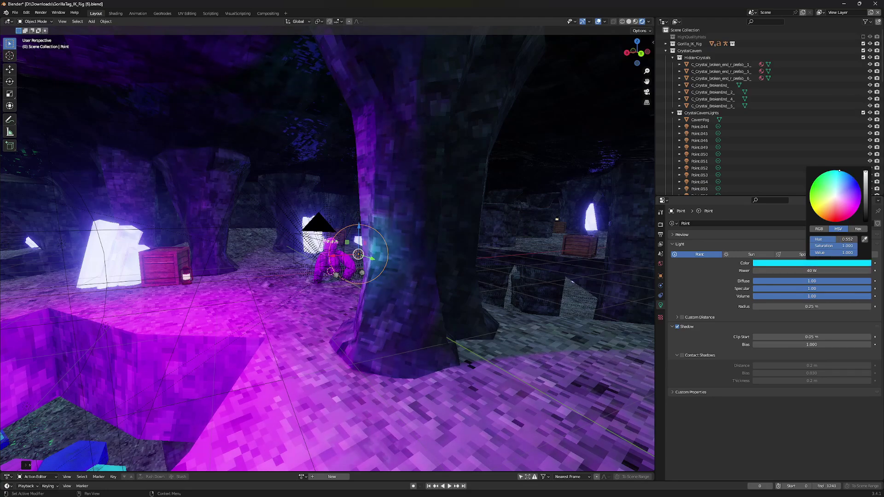
Step: Set the cyan point light's power to 100 W
left_click(780, 270)
type("10")
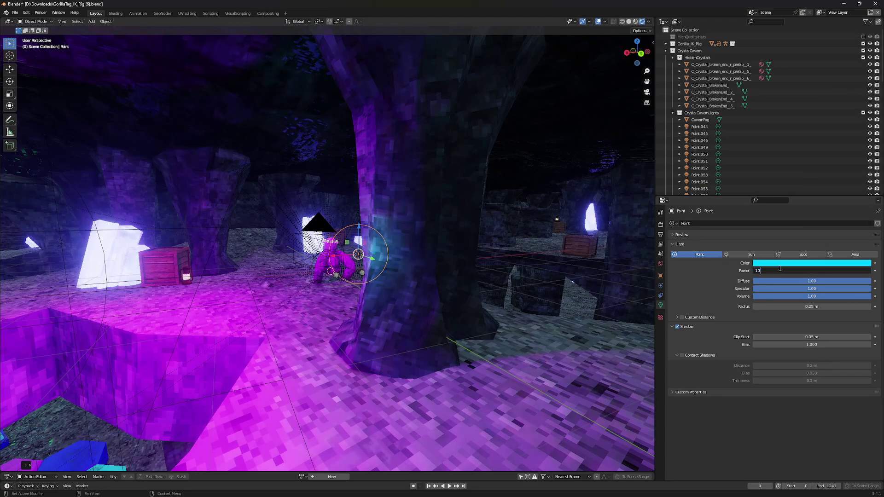
type("0")
key("Return")
scroll(506, 248, "down", 3)
middle_click_drag(507, 249, 394, 206)
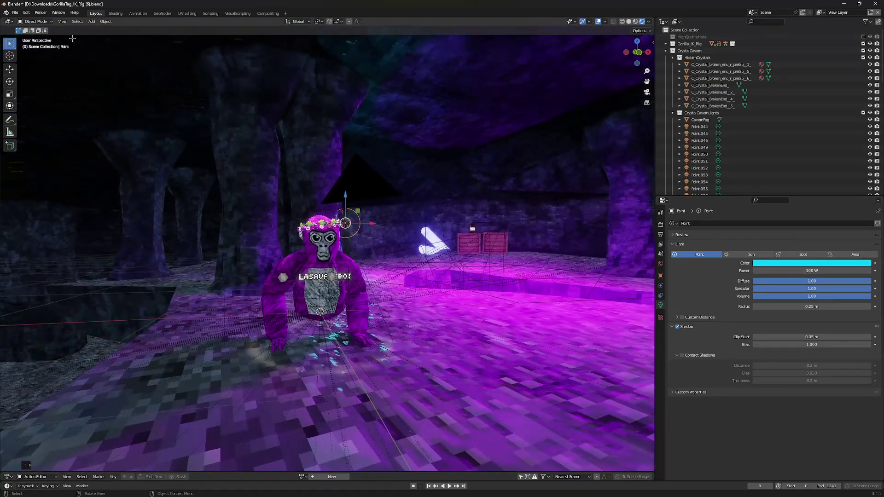
Step: Render a still of the gorilla scene to check the lighting, and put the render window away
left_click(40, 13)
left_click(51, 21)
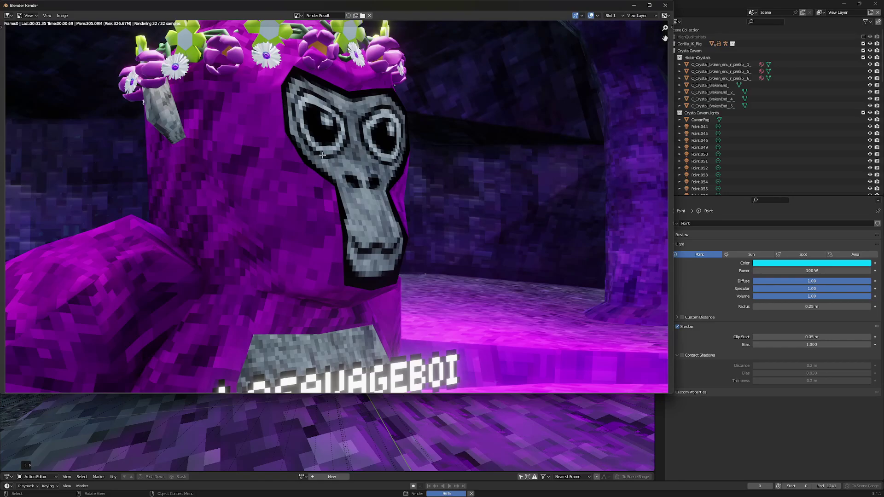
left_click(636, 5)
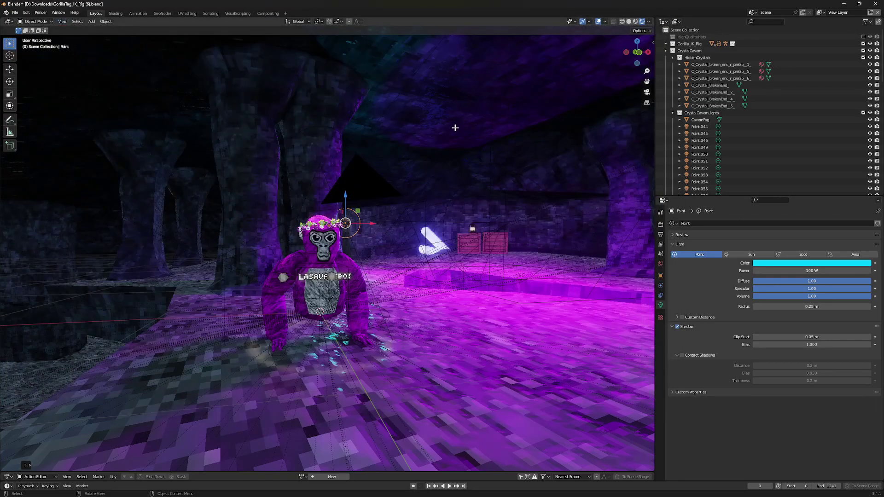
Step: Move the cyan point light along the X axis beside the pillars behind the gorilla
middle_click_drag(454, 124, 121, 244)
key("ctrl+v")
key("g")
key("x")
left_click(376, 164)
scroll(348, 253, "up", 2)
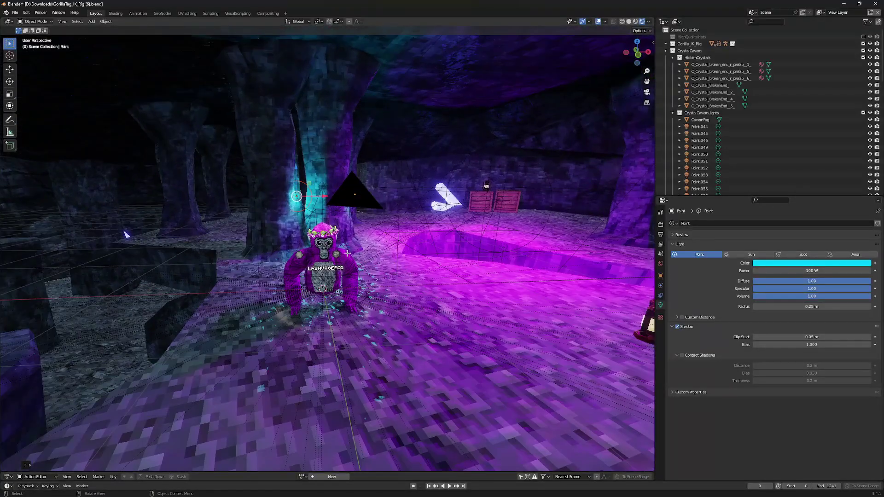
Step: Render the gorilla scene again and save the result as a PNG image
left_click(42, 12)
left_click(43, 22)
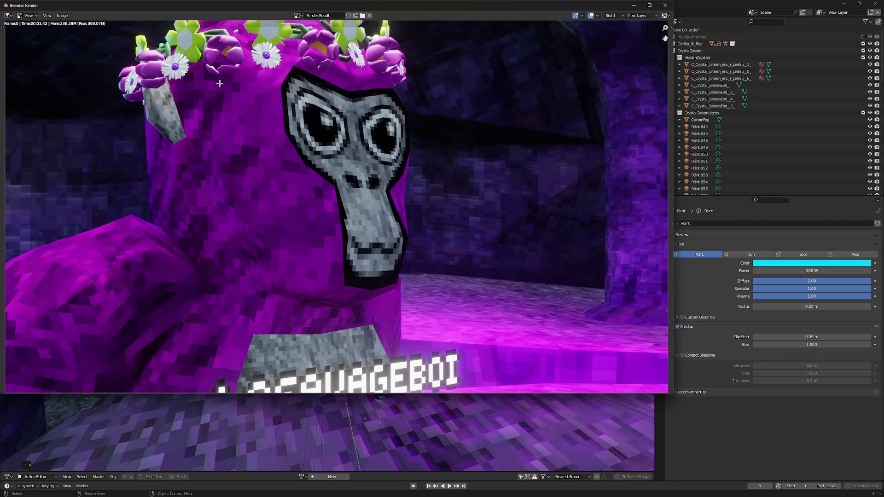
left_click(62, 15)
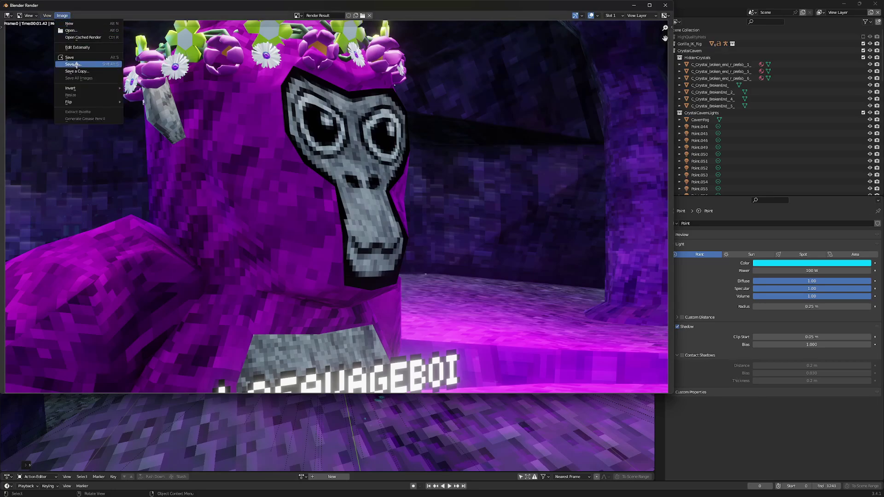
left_click(74, 65)
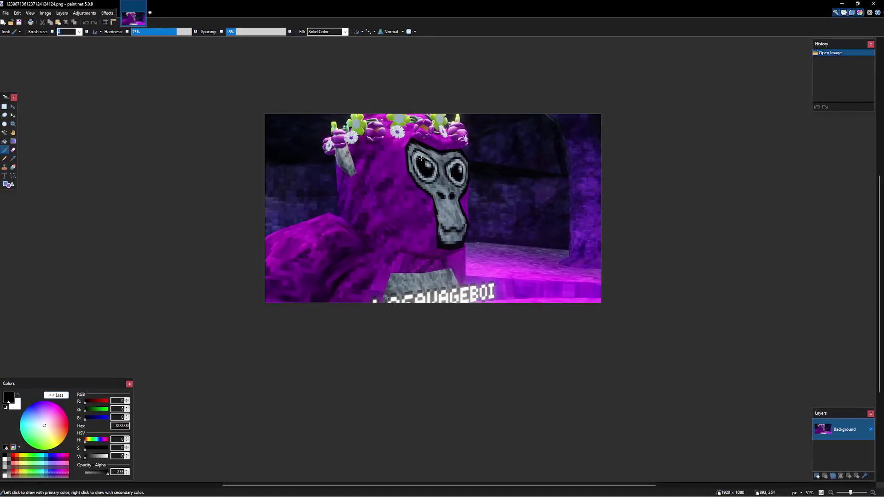
Step: In paint.net, create a new 800 × 800 pixel image and paste the render into it, keeping the canvas size
key("ctrl+n")
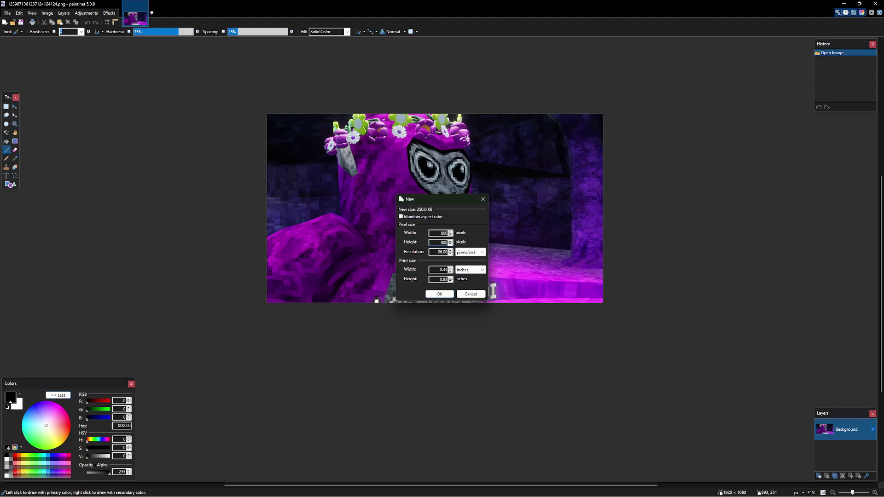
left_click(452, 294)
key("ctrl+v")
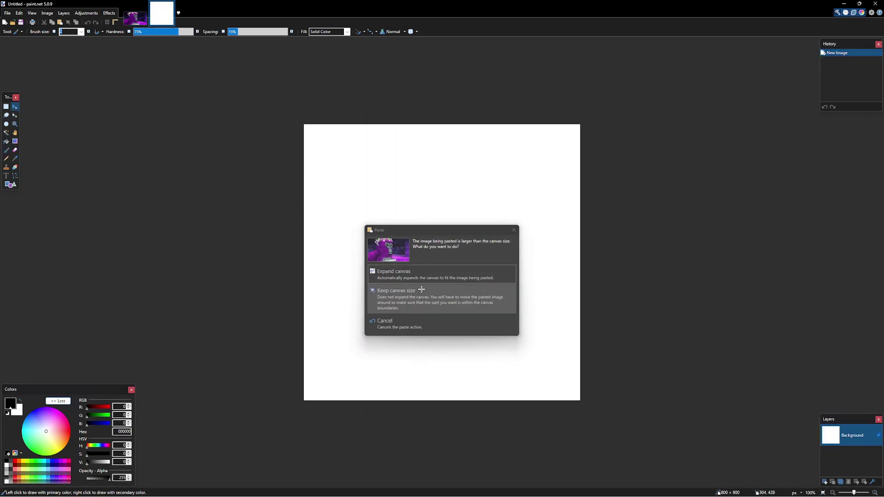
left_click(422, 282)
left_click_drag(633, 359, 494, 314)
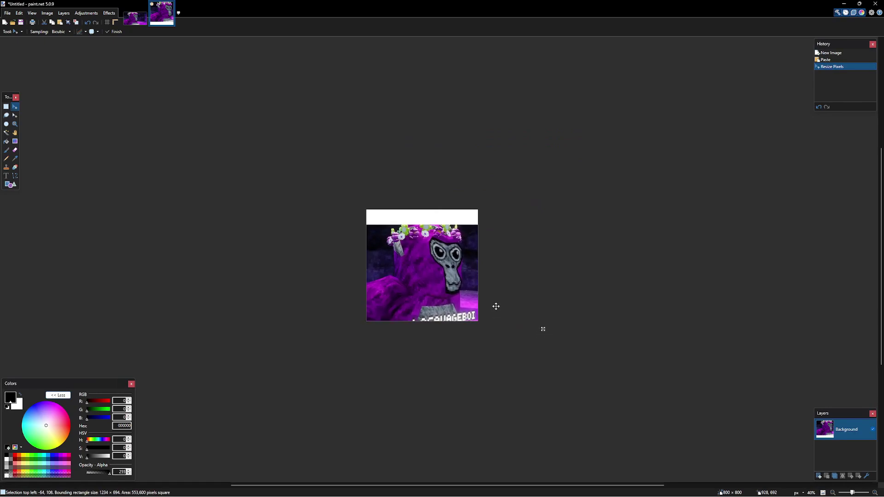
left_click(496, 306)
left_click_drag(542, 330, 542, 327)
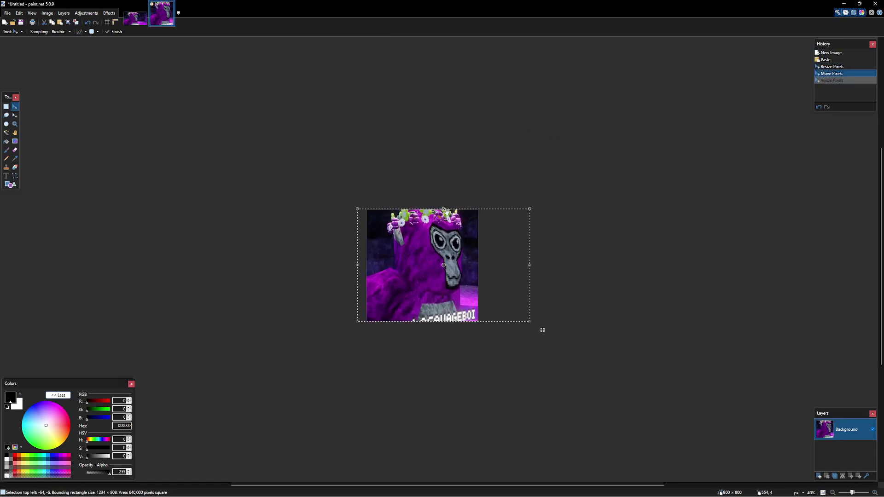
key("ctrl+z")
key("ctrl+z")
key("ctrl+z")
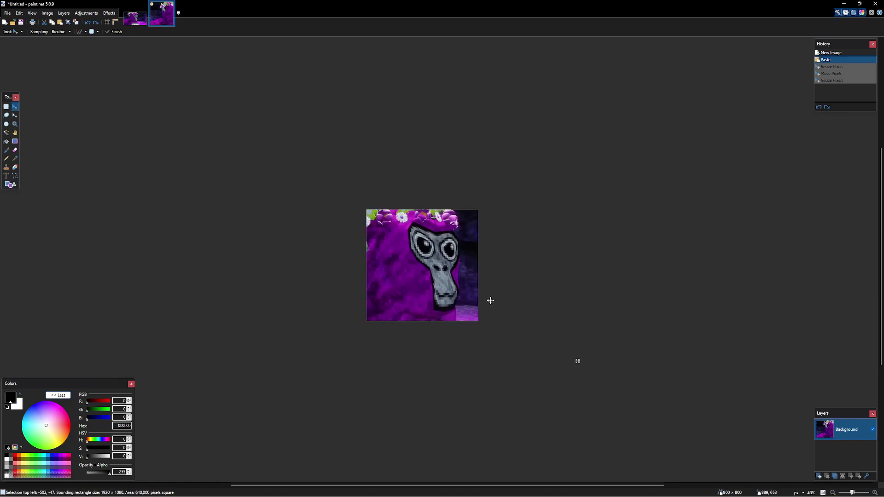
left_click_drag(491, 301, 489, 300)
key("ctrl+z")
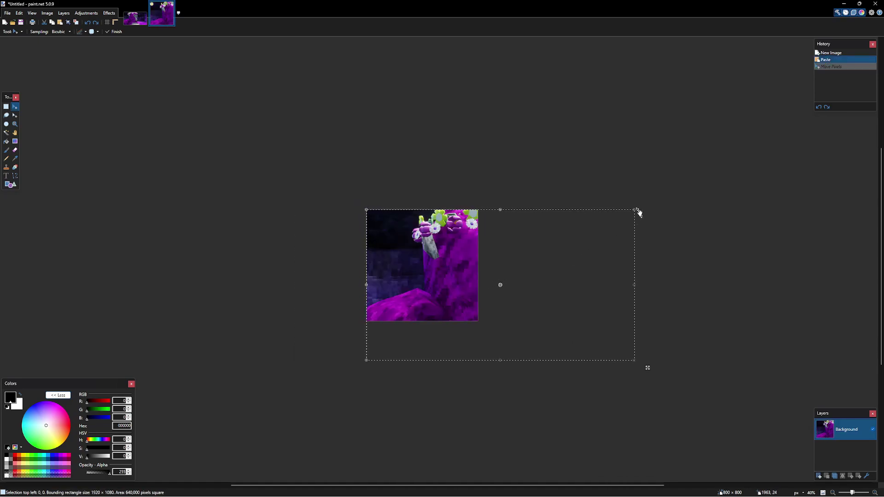
Step: Scale the pasted render down to about 1559 × 877 pixels and move it so the gorilla's face and flower crown fill the canvas
left_click_drag(612, 227, 519, 285)
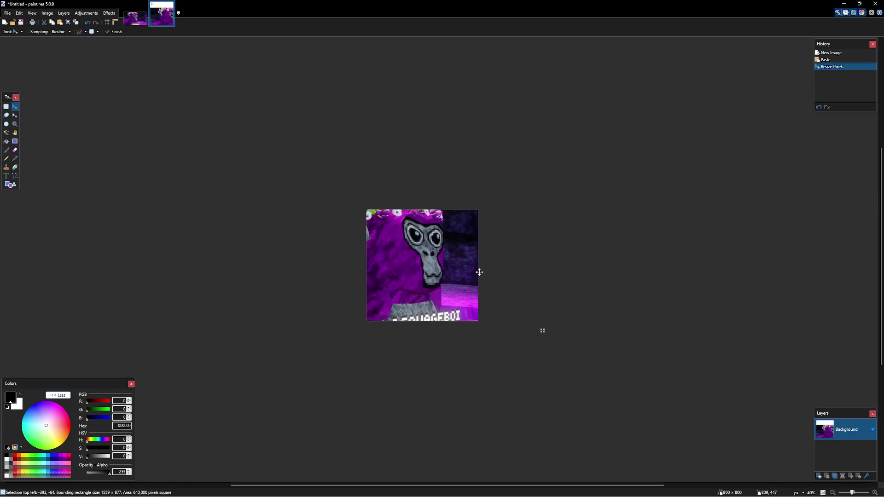
left_click(478, 272)
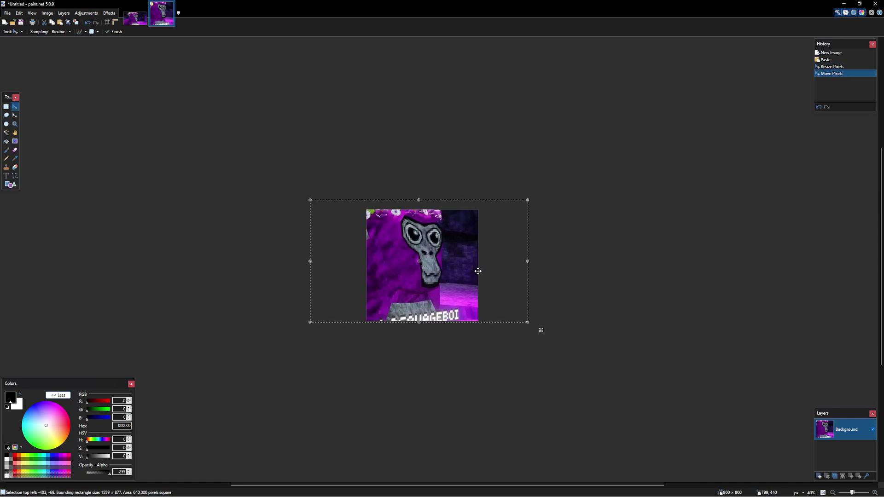
scroll(453, 299, "up", 2, "ctrl")
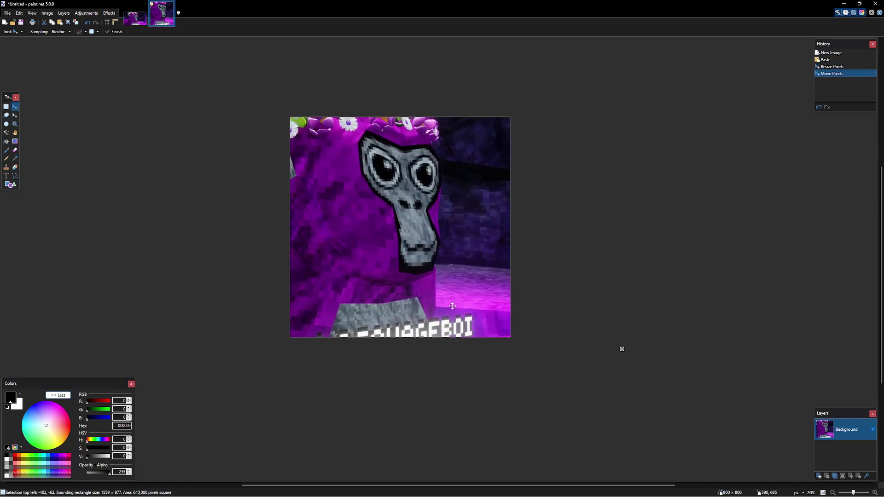
left_click_drag(451, 307, 452, 322)
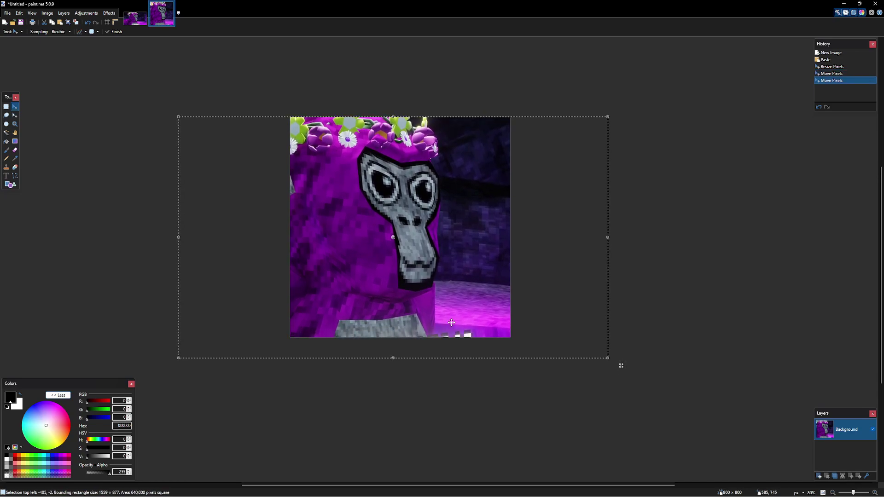
Step: Shrink the pasted render to about 1479 × 832 pixels, adjust its position over the canvas and deselect it
left_click_drag(394, 358, 391, 344)
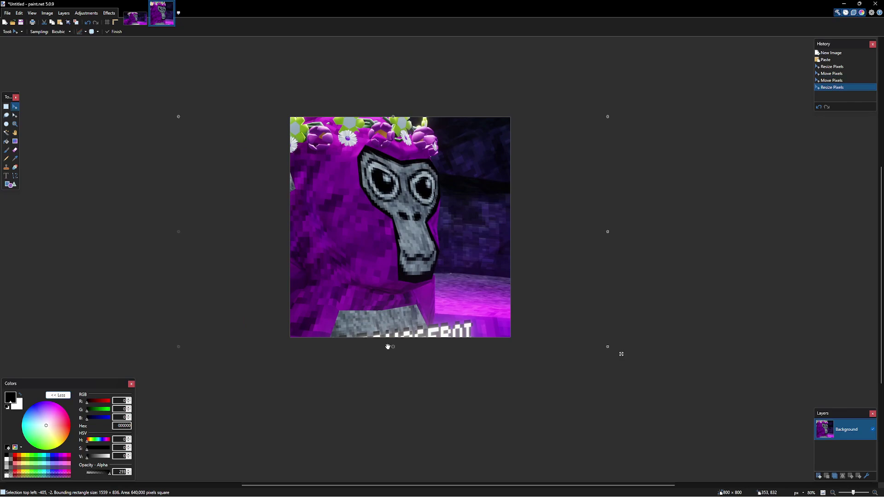
left_click_drag(608, 343, 586, 348)
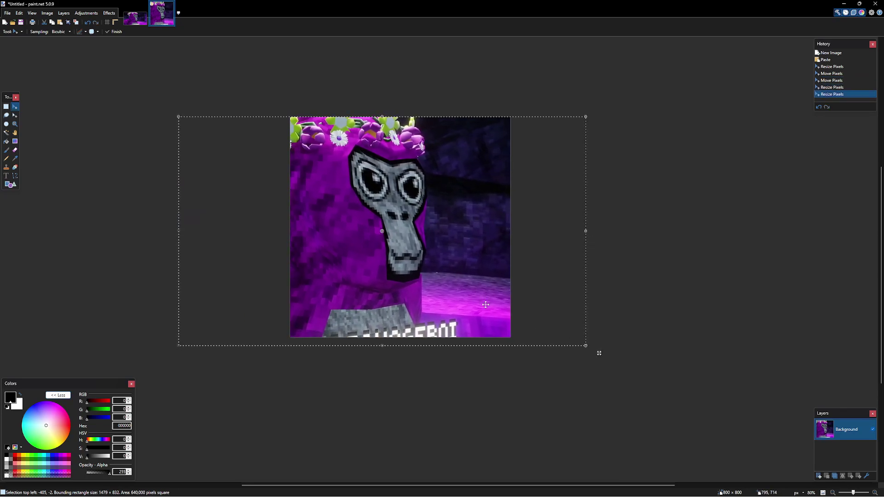
mouse_move(473, 299)
left_mouse_down()
mouse_move(484, 287)
mouse_move(487, 300)
left_mouse_up()
key("ctrl+d")
Step: Apply the Glow photo effect to the cropped gorilla image
scroll(362, 249, "down", 4, "ctrl")
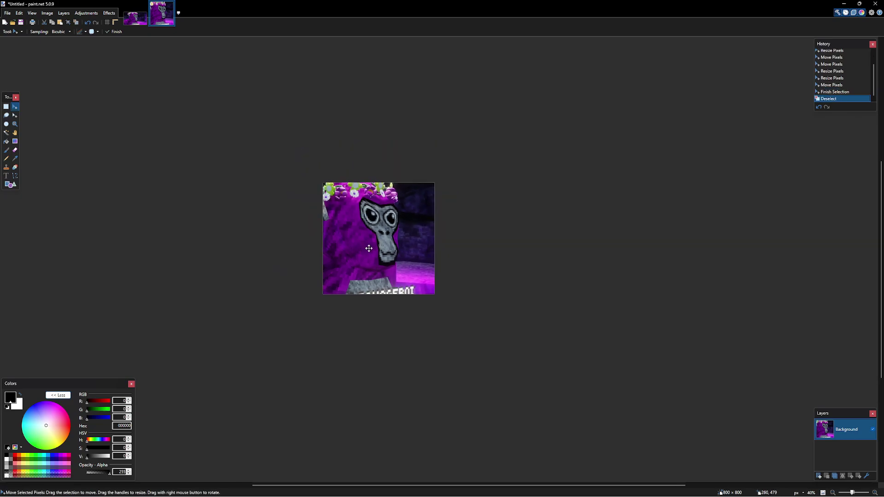
scroll(511, 274, "down", 5, "ctrl")
scroll(458, 247, "up", 7, "ctrl")
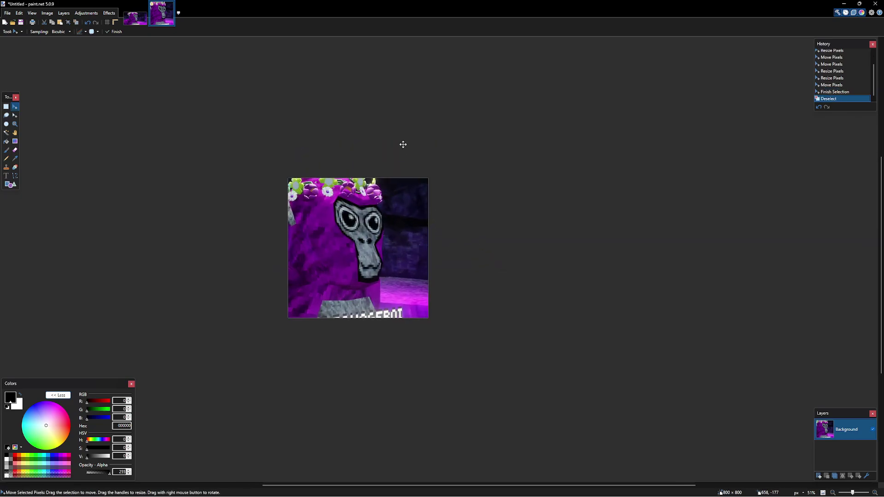
scroll(405, 145, "up", 2, "ctrl")
left_click(83, 12)
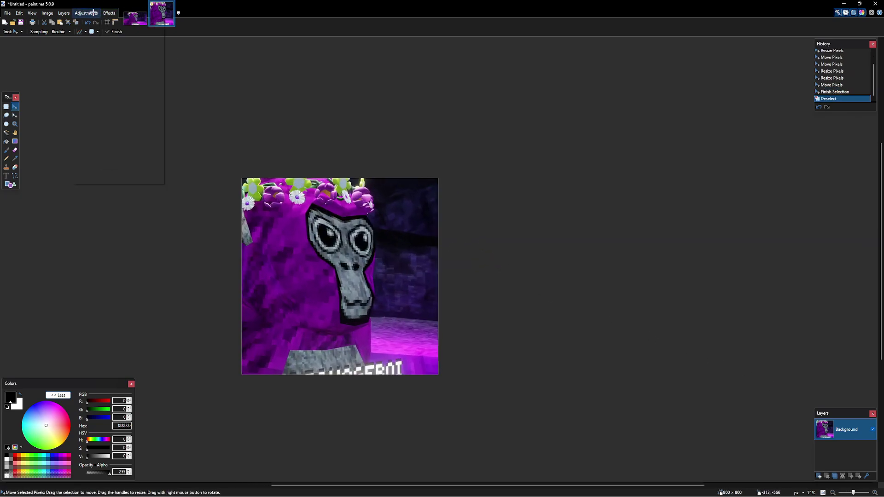
mouse_move(104, 12)
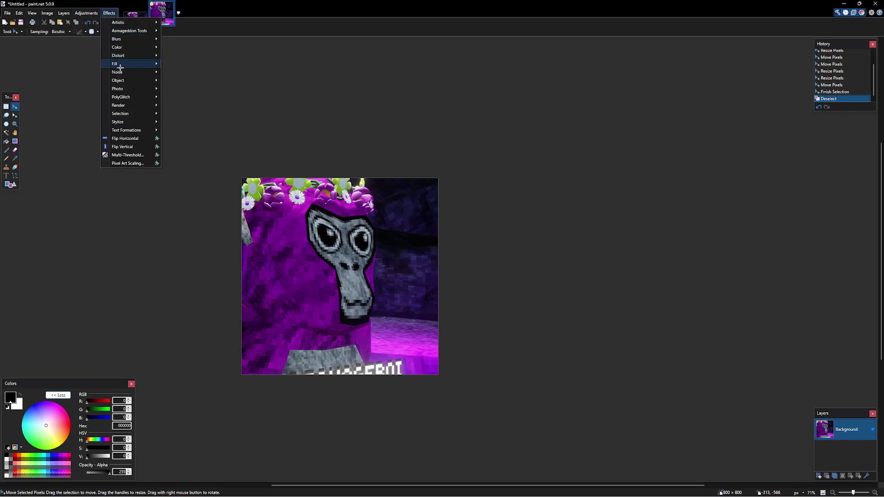
left_click(115, 87)
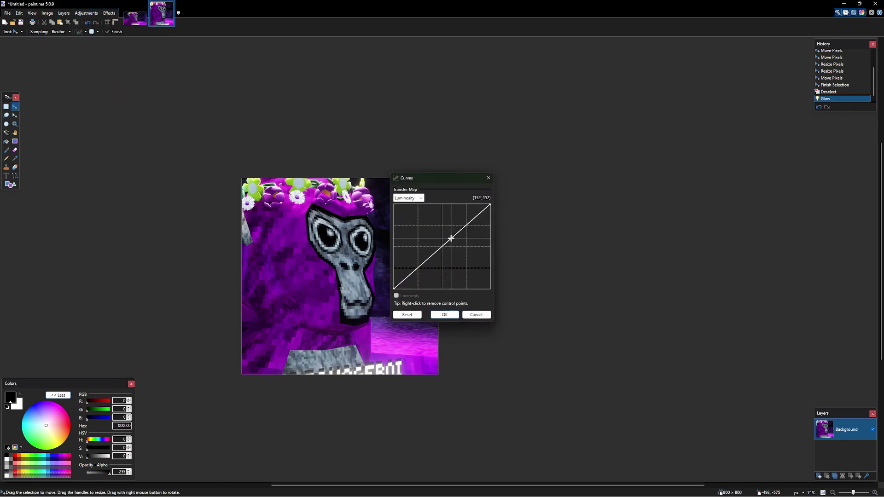
Step: Apply a luminosity Curves adjustment with a slight S-shaped curve to raise the image's contrast
left_click_drag(451, 238, 438, 251)
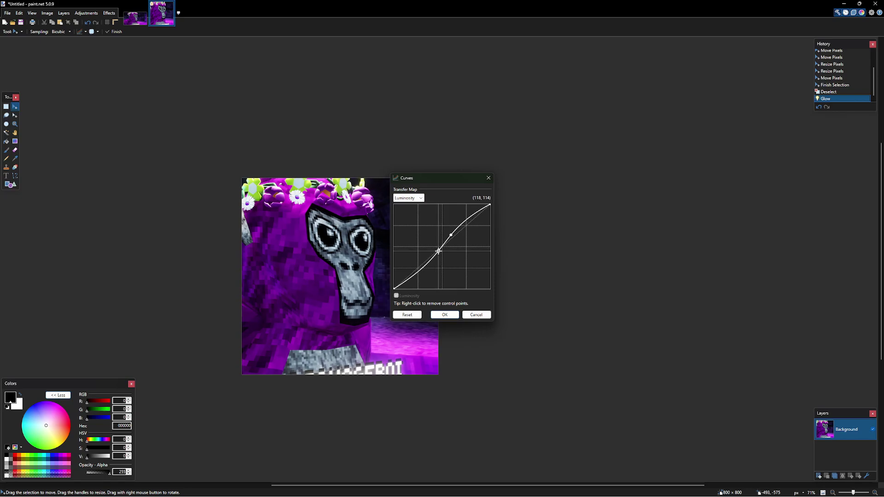
left_click(445, 315)
scroll(383, 272, "down", 3, "ctrl")
scroll(405, 267, "up", 1, "ctrl")
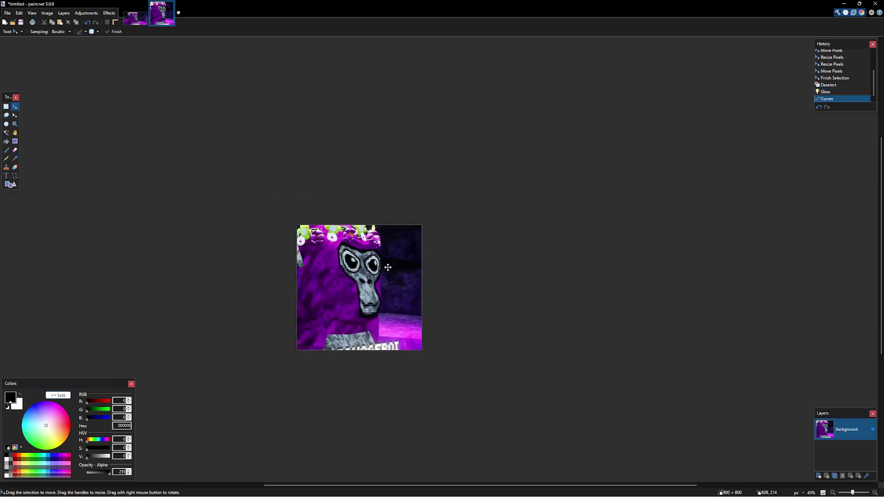
scroll(365, 289, "up", 3, "ctrl")
Step: Compare the image with and without the Curves adjustment, keep the adjustment, and inspect the picture at several sizes
key("ctrl+z")
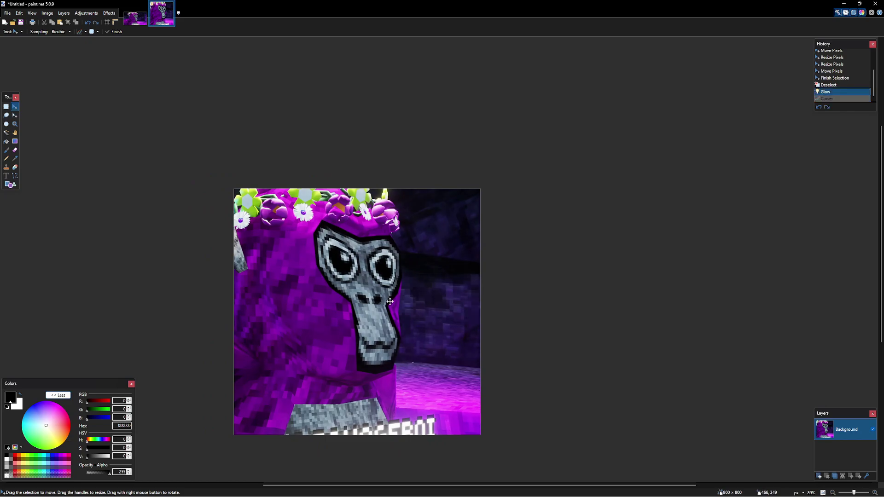
key("ctrl+y")
key("ctrl+z")
key("ctrl+y")
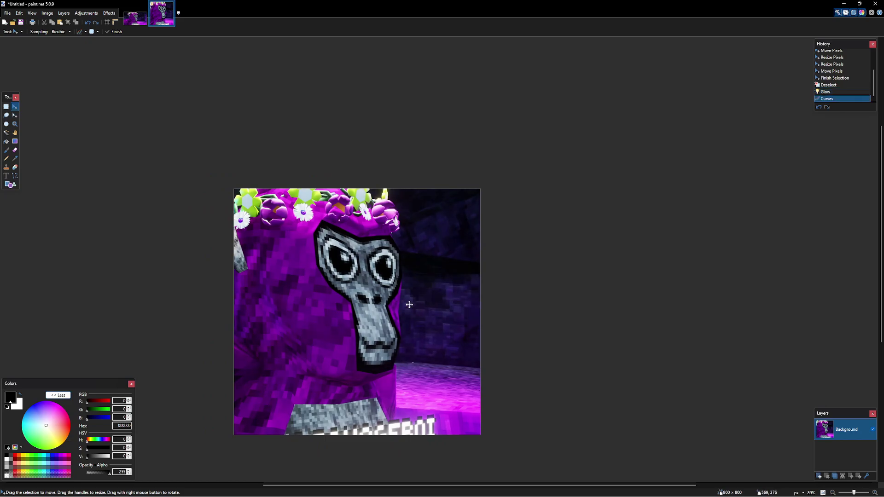
key("ctrl+z")
key("ctrl+y")
key("ctrl+z")
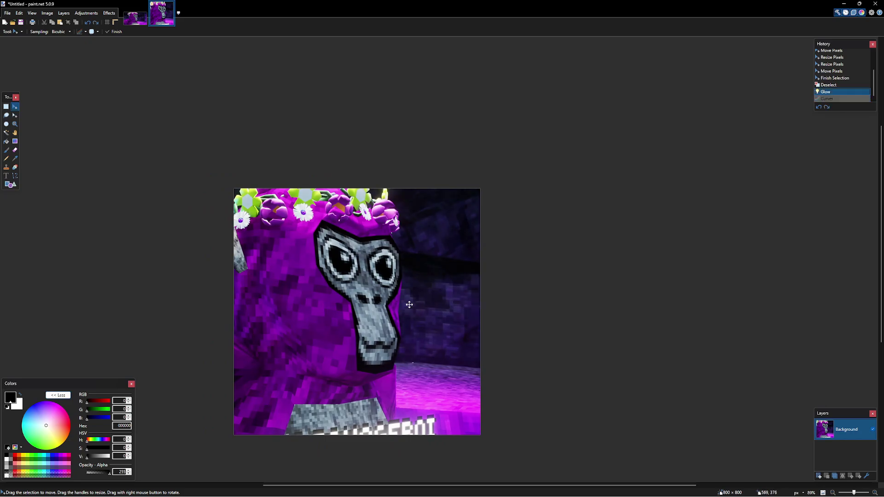
key("ctrl+y")
key("ctrl+z")
key("ctrl+y")
scroll(409, 304, "down", 3, "ctrl")
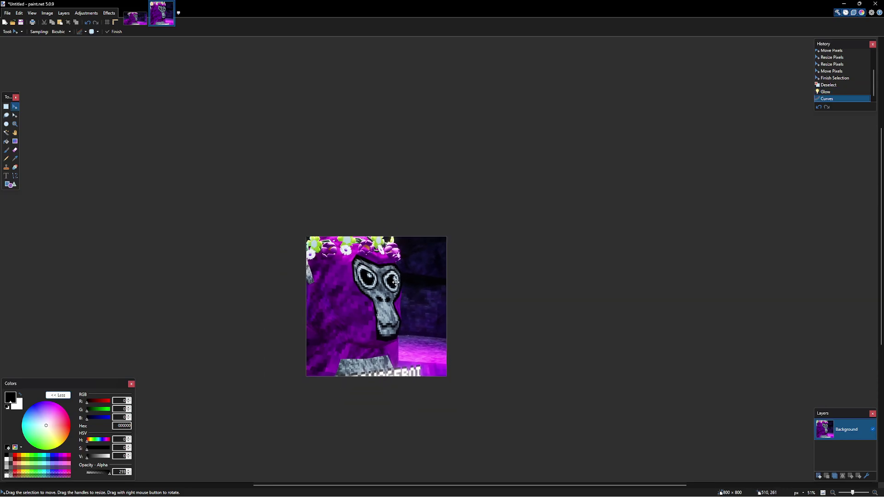
scroll(482, 323, "down", 3, "ctrl")
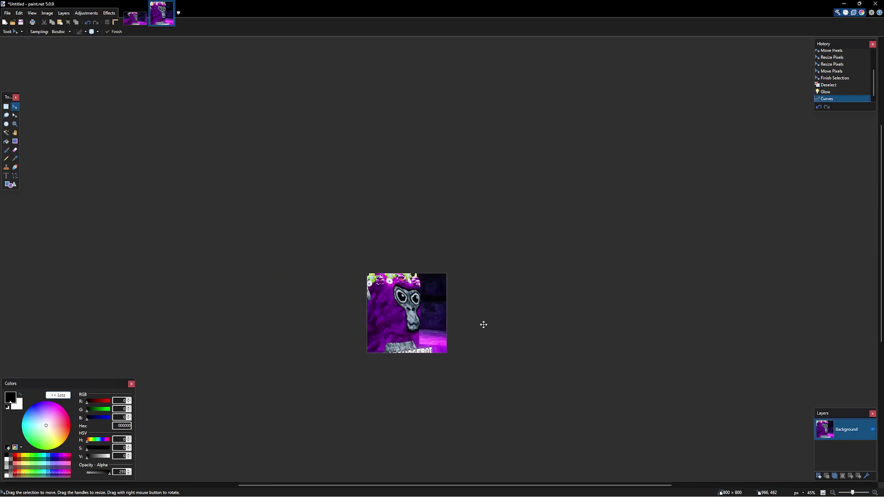
scroll(486, 300, "up", 2, "ctrl")
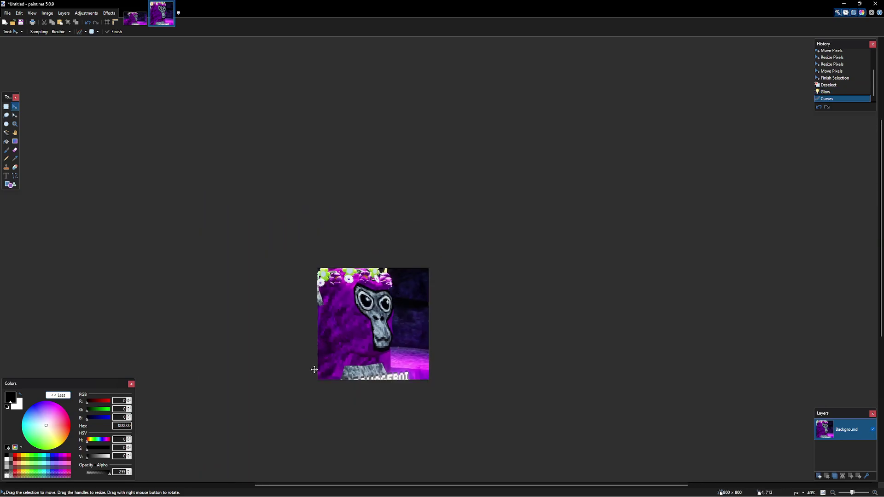
scroll(317, 377, "up", 2, "ctrl")
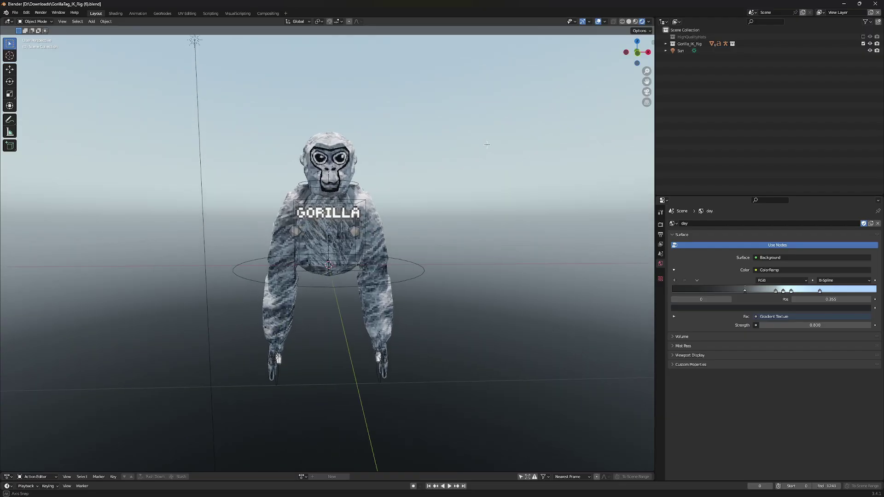
mouse_move(494, 148)
middle_mouse_down()
mouse_move(471, 144)
mouse_move(492, 144)
middle_mouse_up()
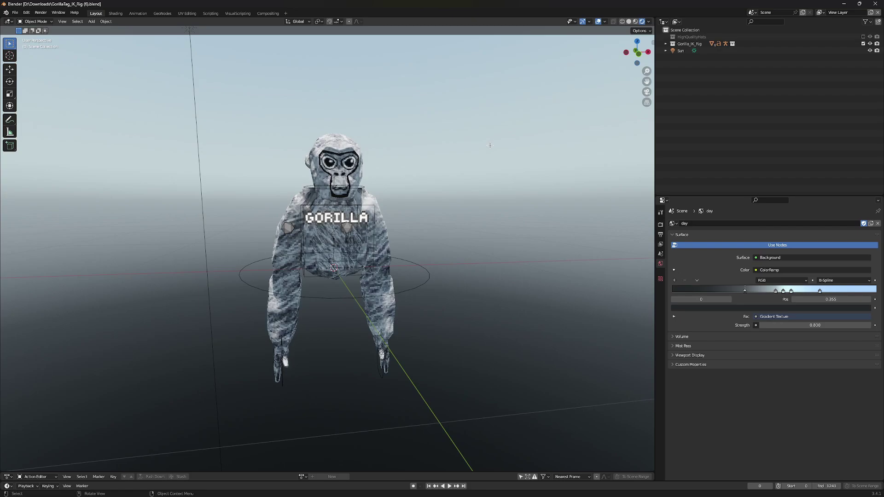
Step: Select the GORILLA text on the rig's chest and examine it up close and from the front with the whole model
left_click(355, 230)
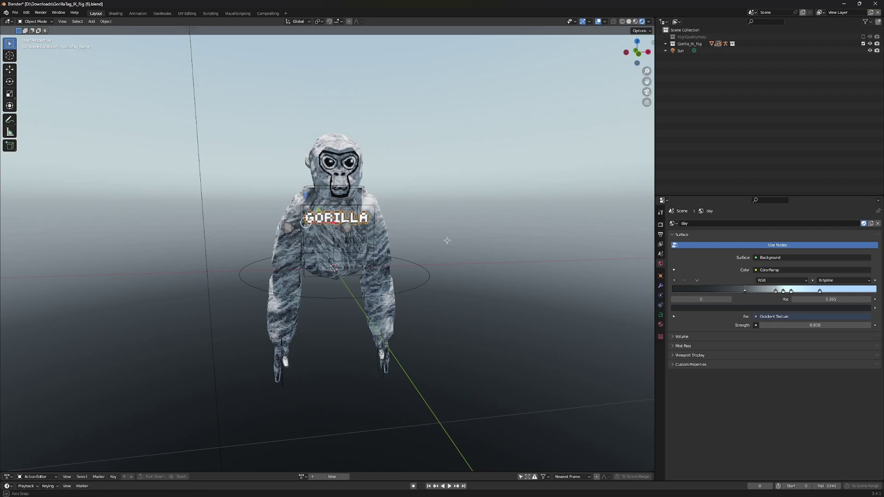
middle_click_drag(447, 240, 449, 239)
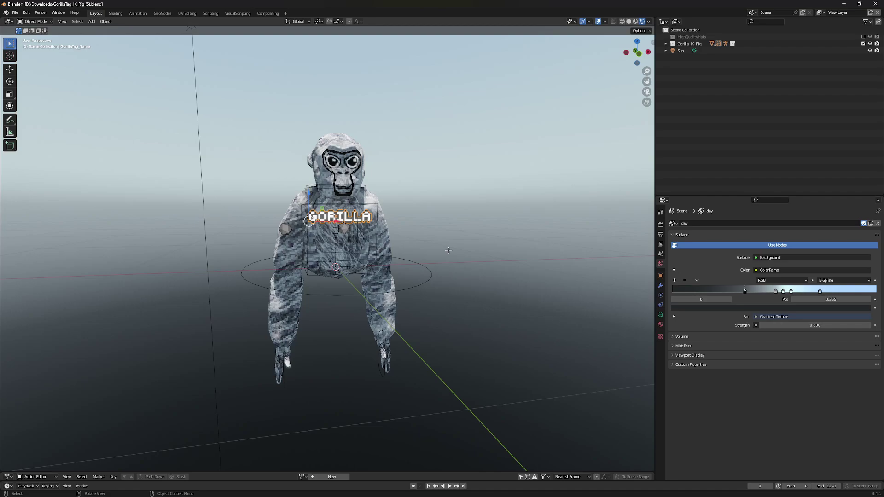
scroll(396, 220, "up", 10)
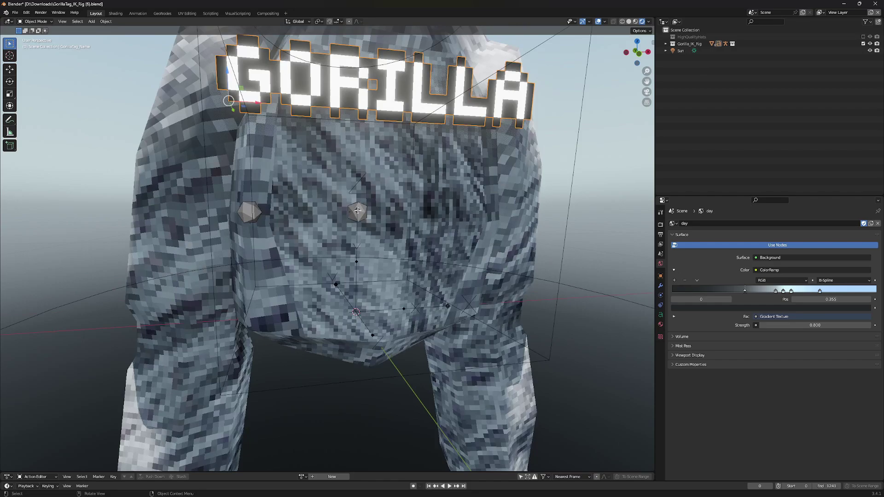
middle_click_drag(374, 204, 366, 196)
scroll(365, 196, "down", 12)
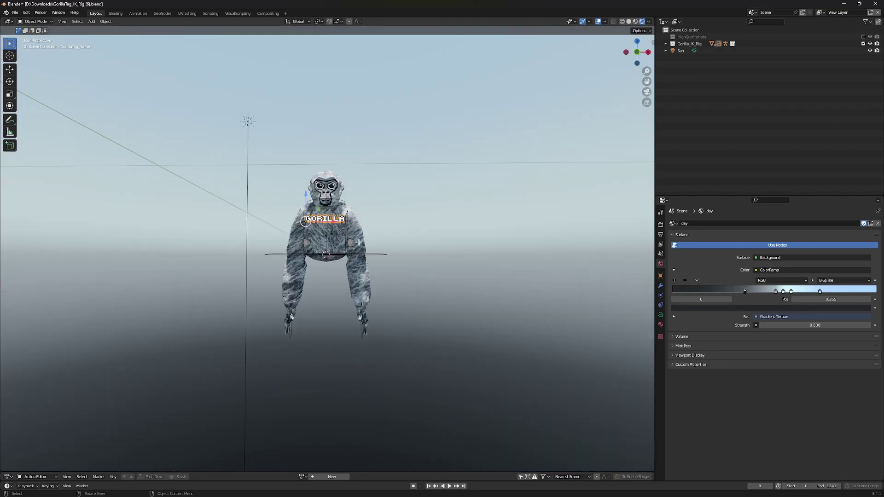
scroll(358, 242, "down", 2)
middle_click_drag(359, 242, 361, 257)
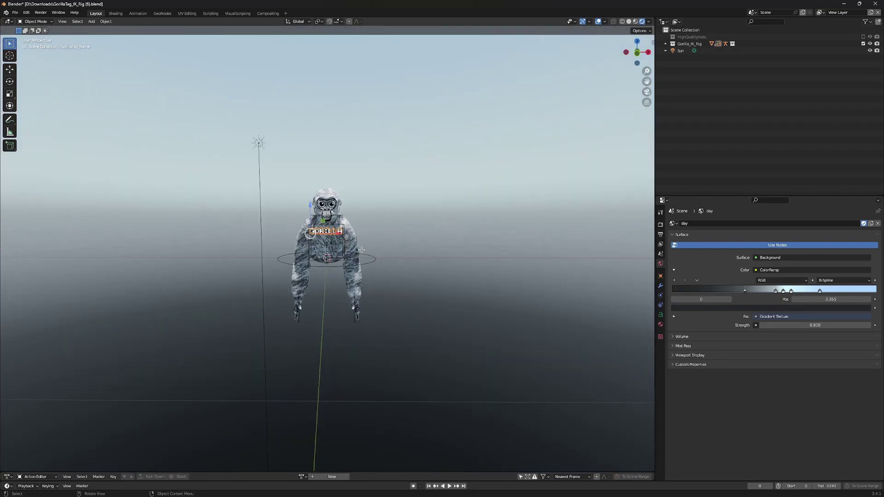
scroll(382, 171, "up", 6)
scroll(383, 171, "down", 1)
scroll(382, 171, "up", 1)
scroll(382, 171, "down", 1)
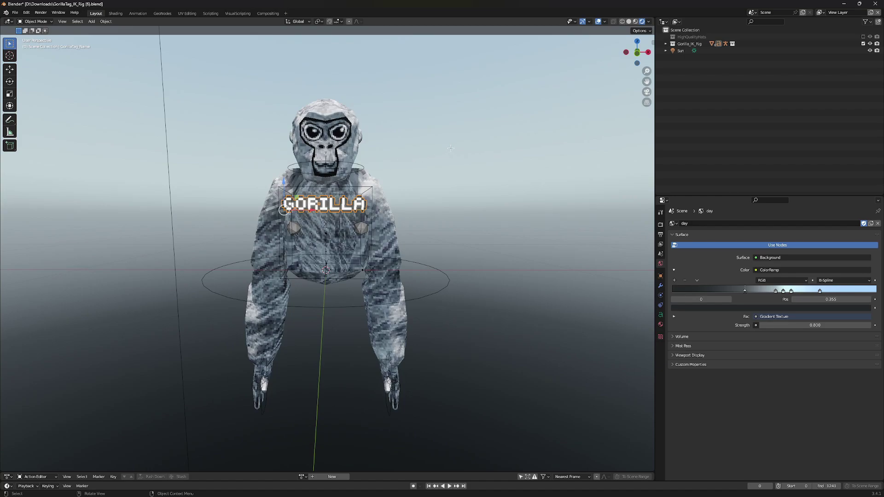
Step: Replace the GORILLA text on the chest with LAGZERO and return to Object Mode
key("Tab")
key("BackSpace")
key("BackSpace")
key("BackSpace")
key("BackSpace")
key("BackSpace")
key("BackSpace")
key("BackSpace")
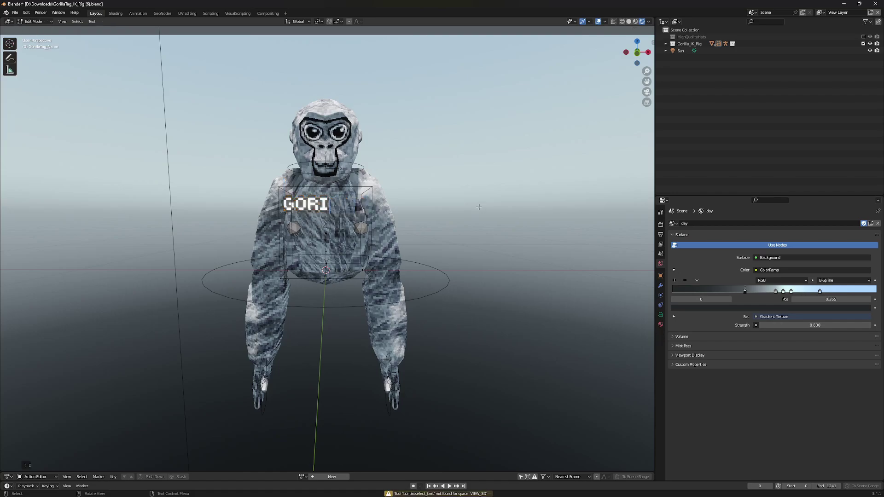
type("LAGZERO")
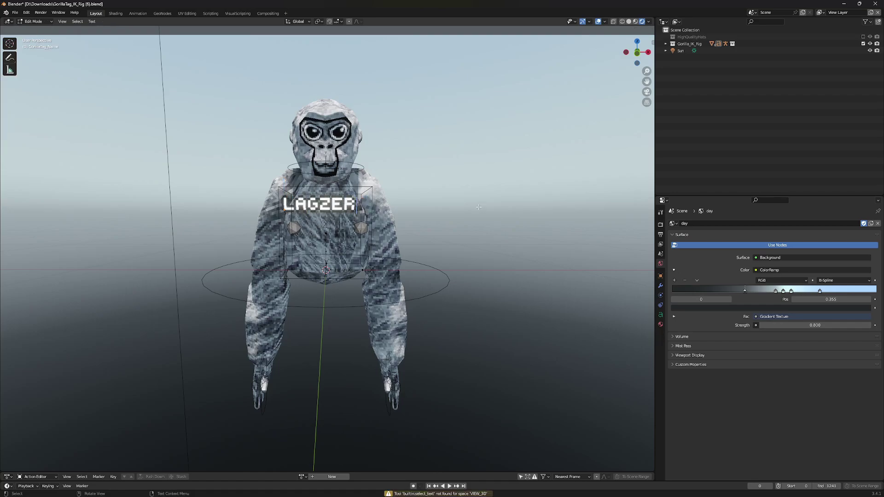
key("Tab")
key("s")
left_click(488, 195)
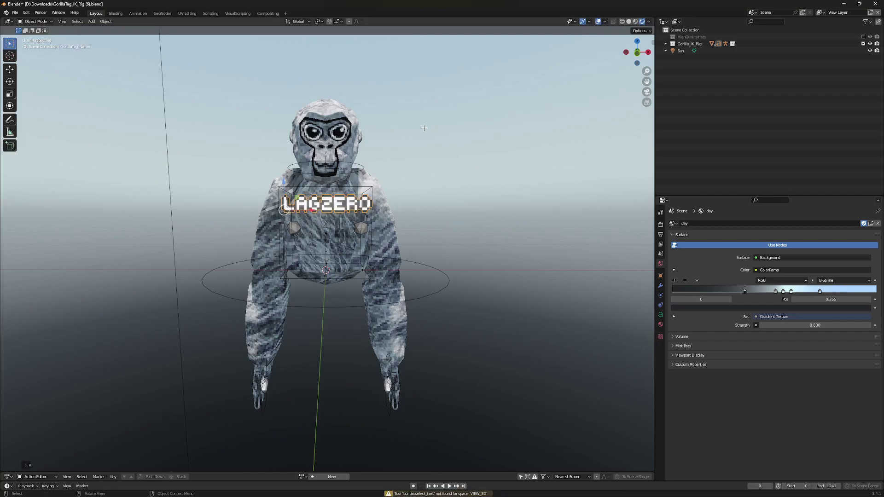
Step: Set the gorilla model's primary fur color to bright green, with hue about 0.36 and saturation about 0.88
left_click(345, 107)
left_click(660, 334)
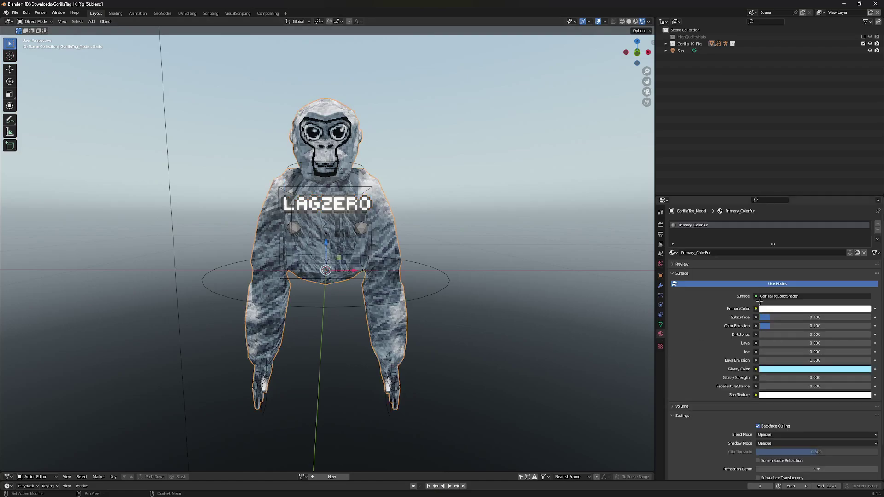
left_click(775, 309)
left_click(801, 308)
left_click_drag(822, 235, 816, 216)
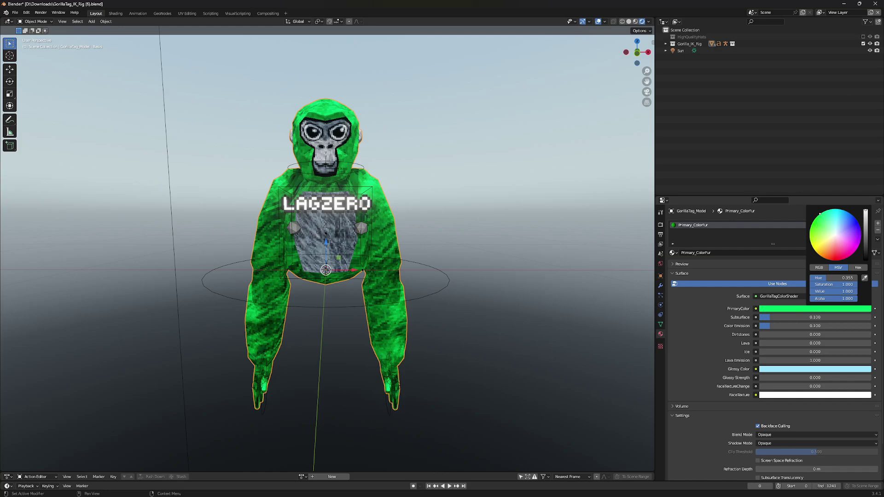
left_click_drag(821, 213, 820, 216)
mouse_move(821, 216)
left_mouse_down()
mouse_move(854, 217)
mouse_move(821, 212)
mouse_move(813, 230)
mouse_move(813, 241)
mouse_move(847, 255)
mouse_move(819, 217)
left_mouse_up()
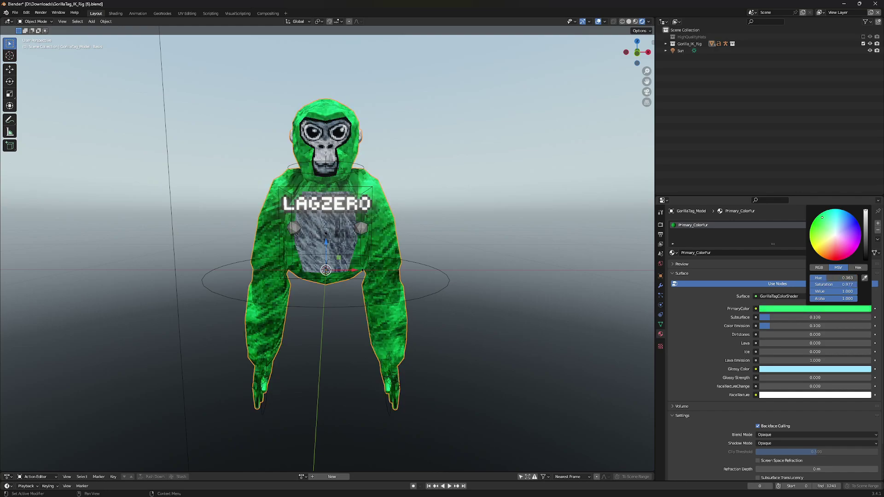
scroll(406, 190, "down", 3)
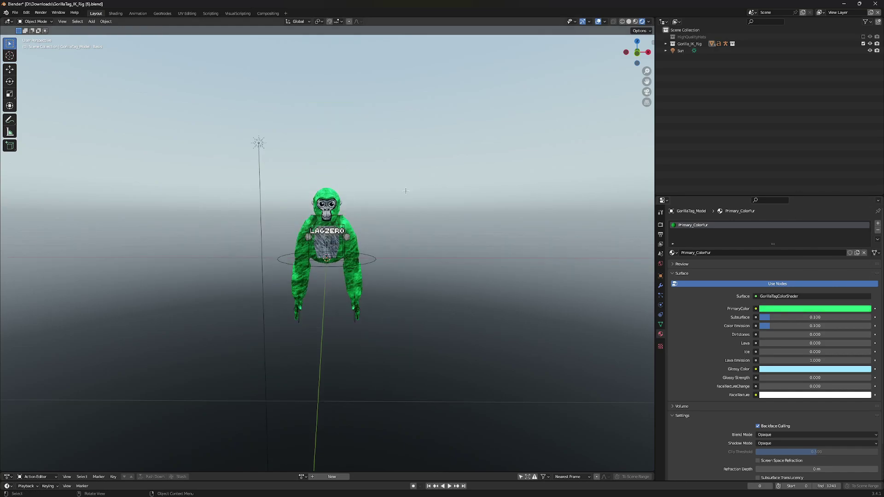
scroll(405, 191, "up", 4)
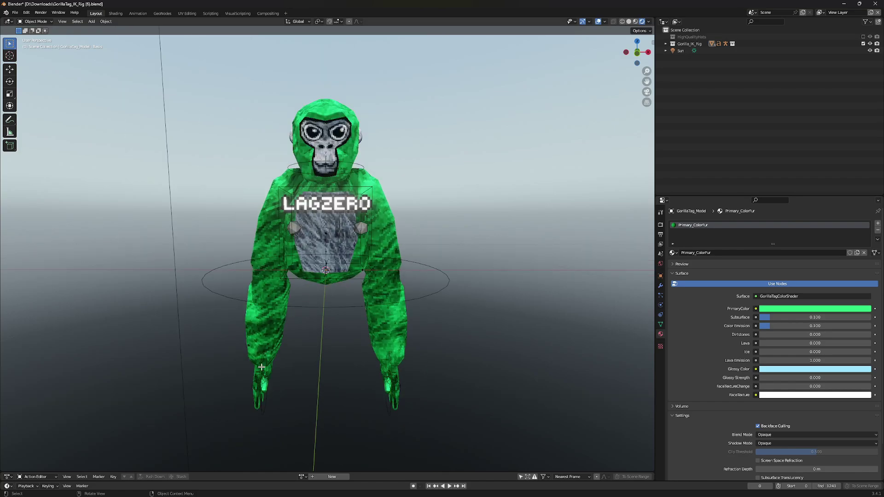
left_click(259, 400)
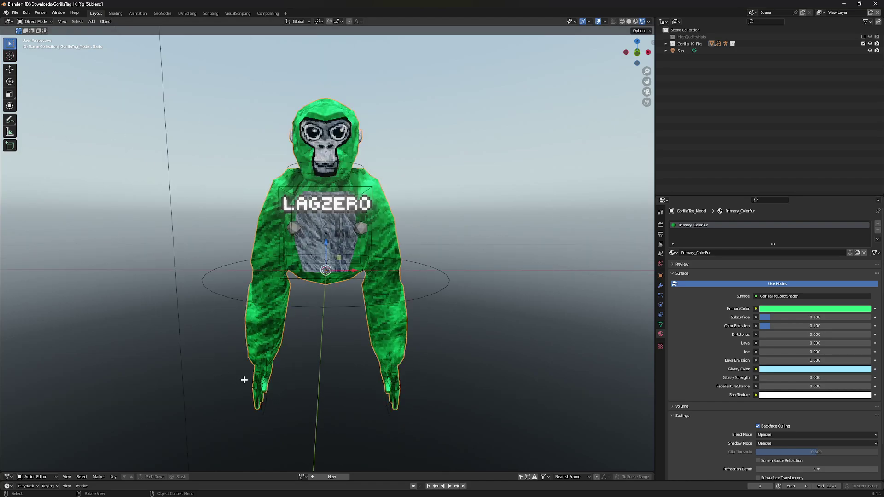
left_click(202, 289)
scroll(106, 81, "down", 5)
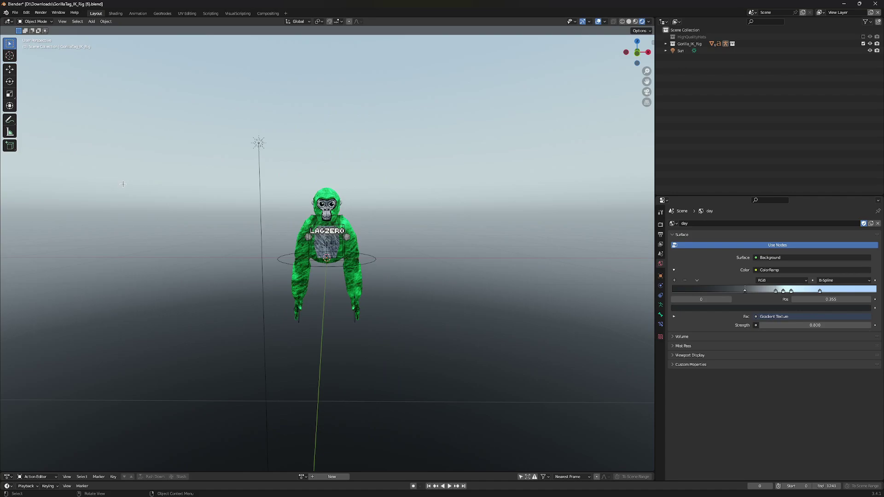
scroll(107, 80, "up", 1)
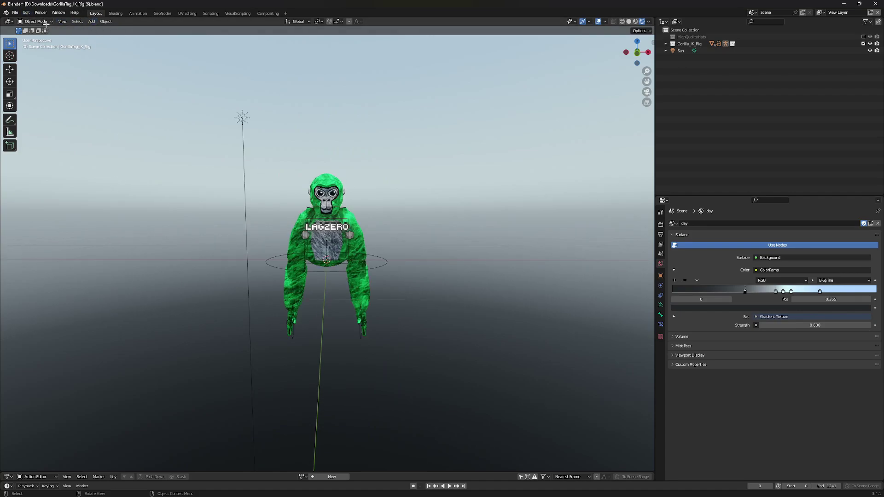
Step: Import the banana hat FBX model and raise it onto the top of the gorilla's head
left_click(15, 12)
mouse_move(34, 106)
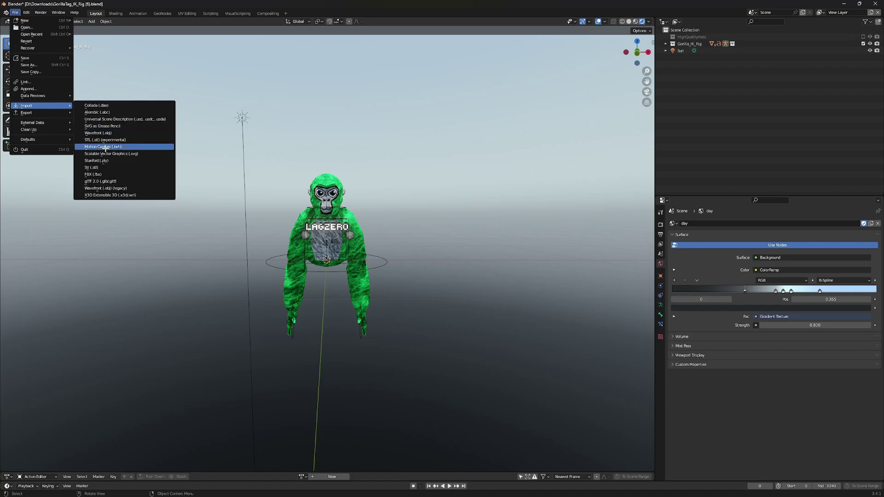
left_click(105, 175)
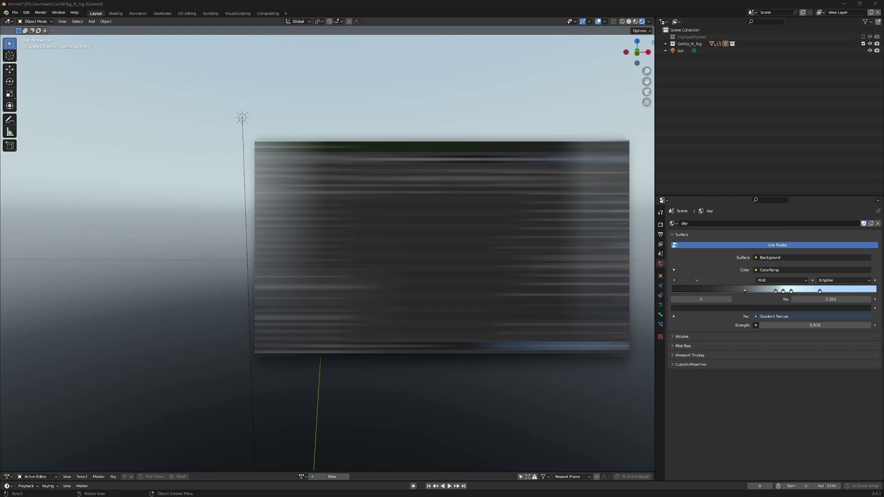
double_click(377, 185)
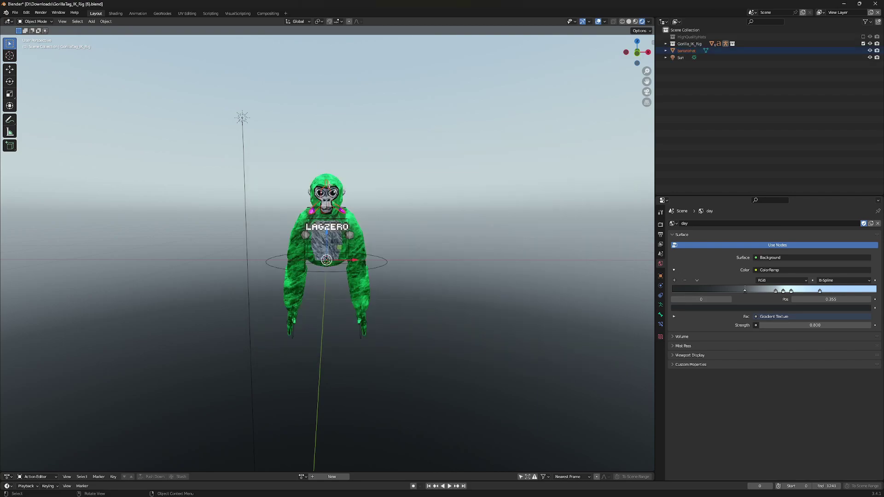
left_click_drag(327, 239, 327, 227)
left_click(325, 227)
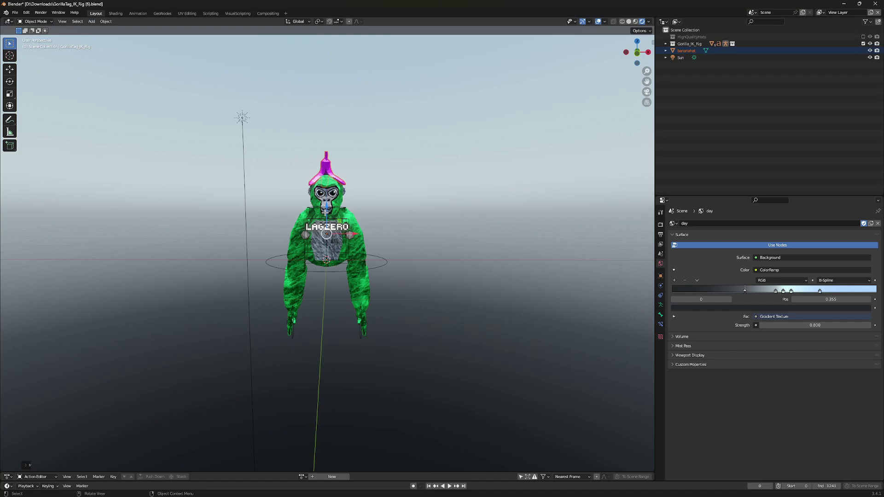
Step: Load hatlas.png as the banana hat's base color texture in the Shading workspace and set its interpolation to Closest
right_click(320, 170)
mouse_move(320, 173)
left_click(258, 148)
left_click(326, 166)
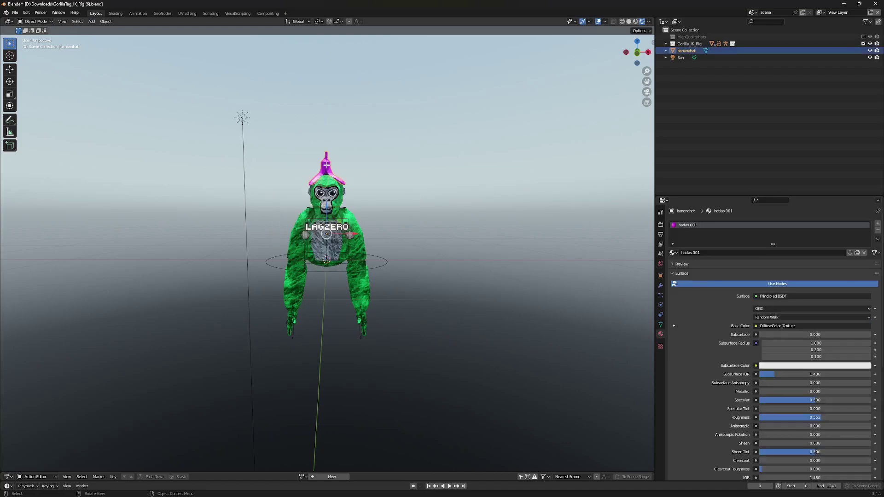
right_click(326, 166)
left_click(325, 167)
left_click(116, 13)
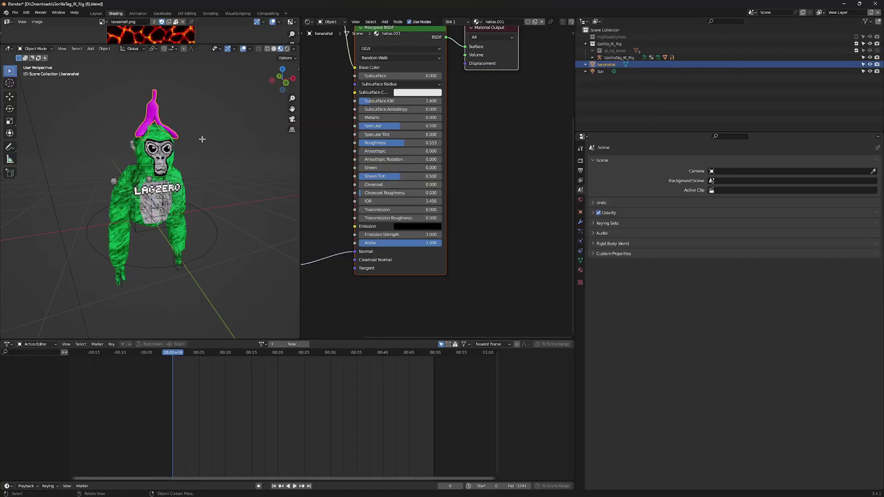
middle_click_drag(400, 103, 482, 279)
left_click(394, 119)
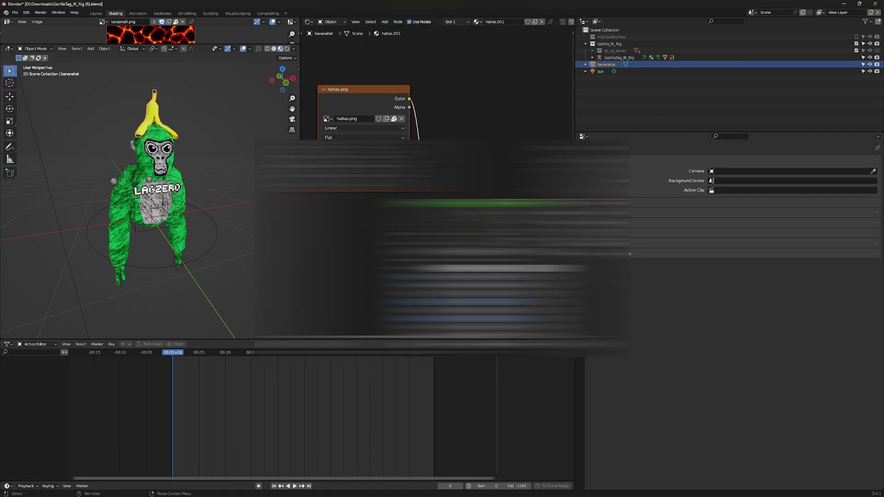
left_click(331, 129)
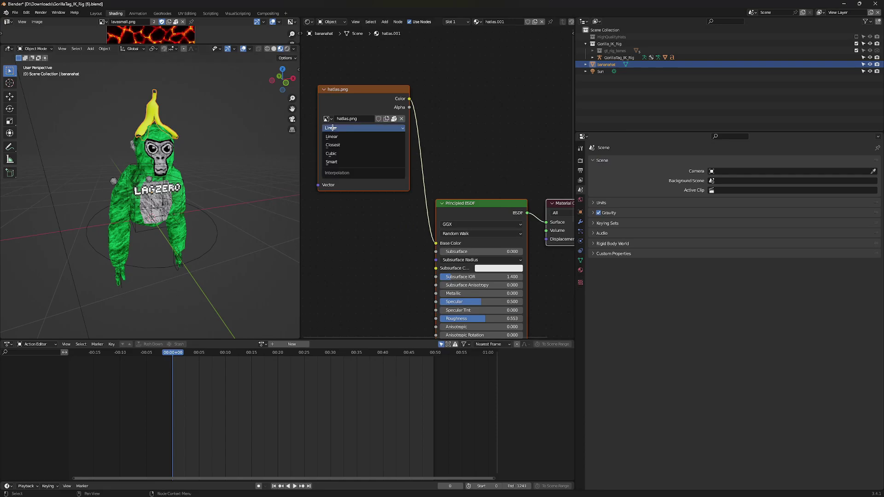
left_click(339, 146)
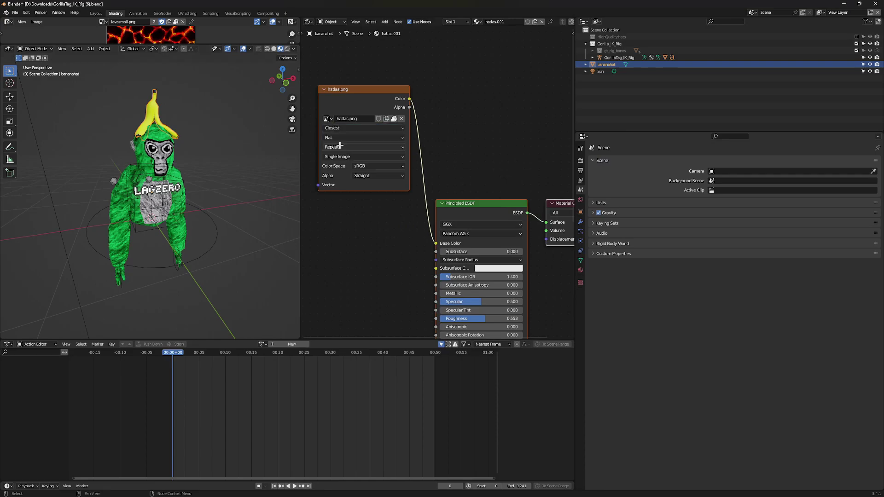
Step: Return to the Layout workspace and fine-tune the banana hat's height on the gorilla's head along the Z axis
left_click(97, 13)
left_click(246, 160)
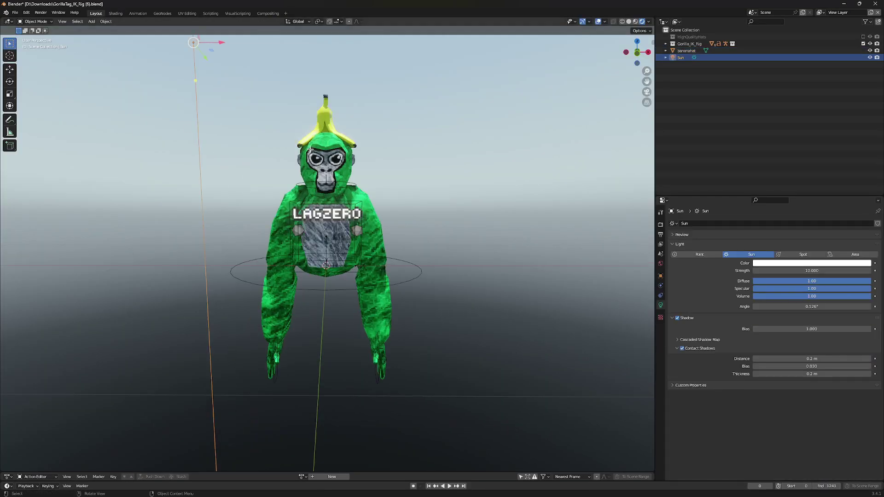
middle_click_drag(246, 160, 388, 215)
left_click(381, 188)
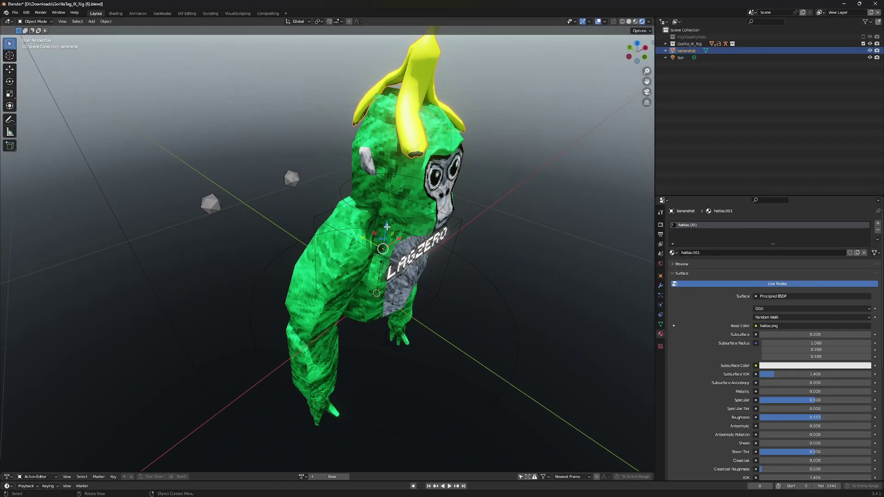
left_click_drag(387, 226, 386, 227)
middle_click_drag(406, 187, 392, 168)
scroll(274, 165, "down", 2)
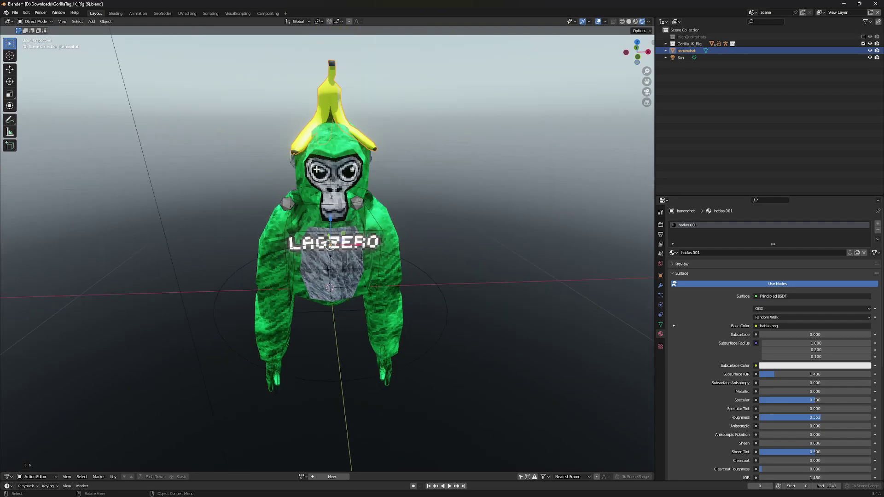
key("g")
key("z")
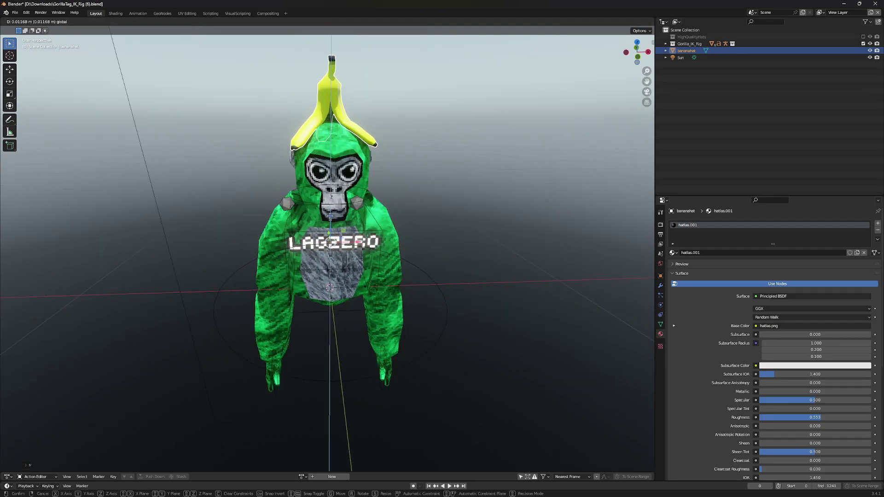
left_click_drag(330, 216, 330, 216)
middle_click_drag(413, 174, 406, 166)
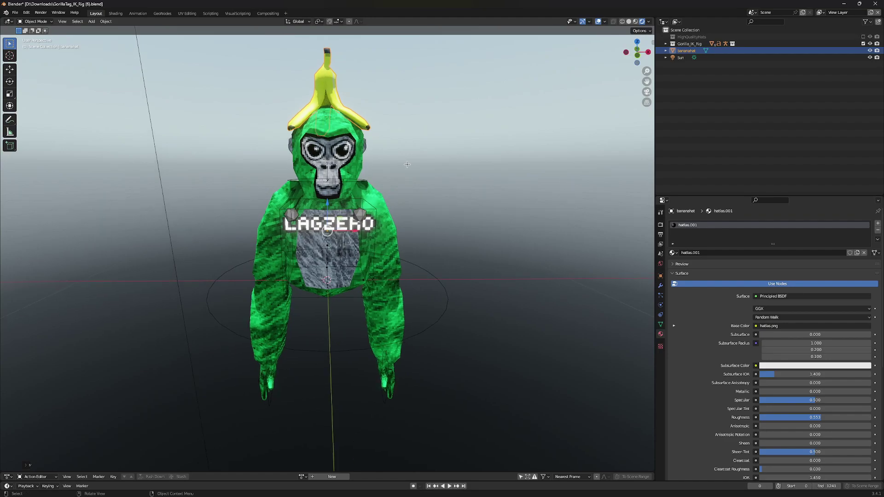
scroll(406, 166, "down", 1)
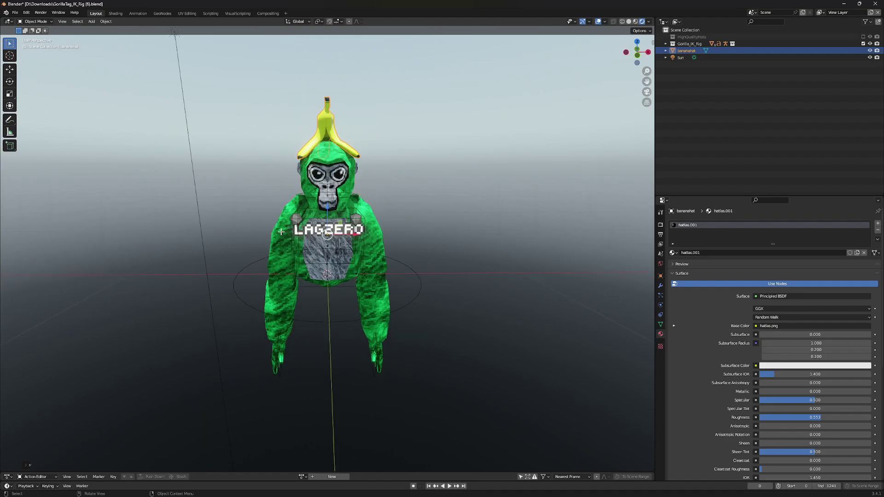
Step: Parent the banana hat to the gorilla rig's head bone in Pose Mode, and return to Object Mode
left_click(299, 194)
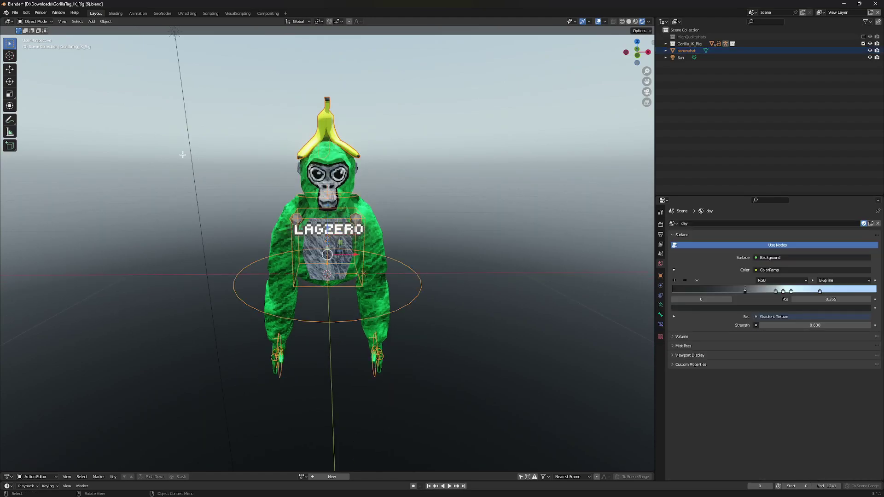
left_click(36, 21)
left_click(41, 44)
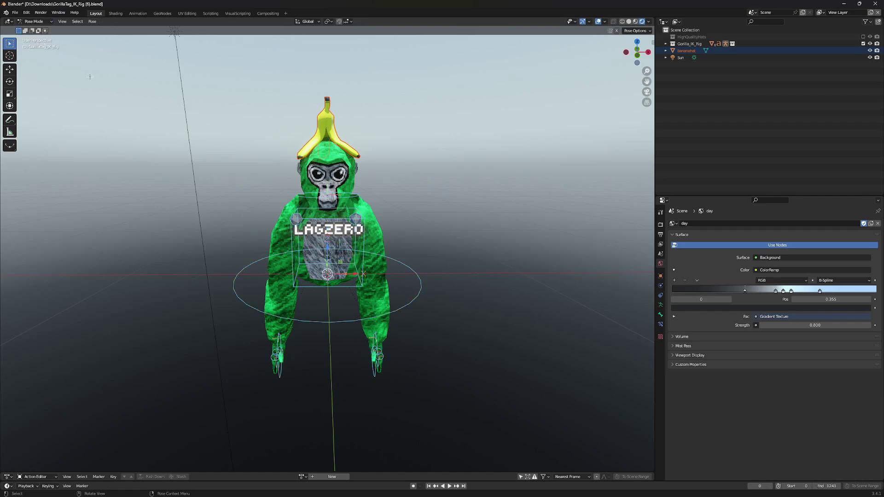
left_click(304, 196)
right_click(355, 203)
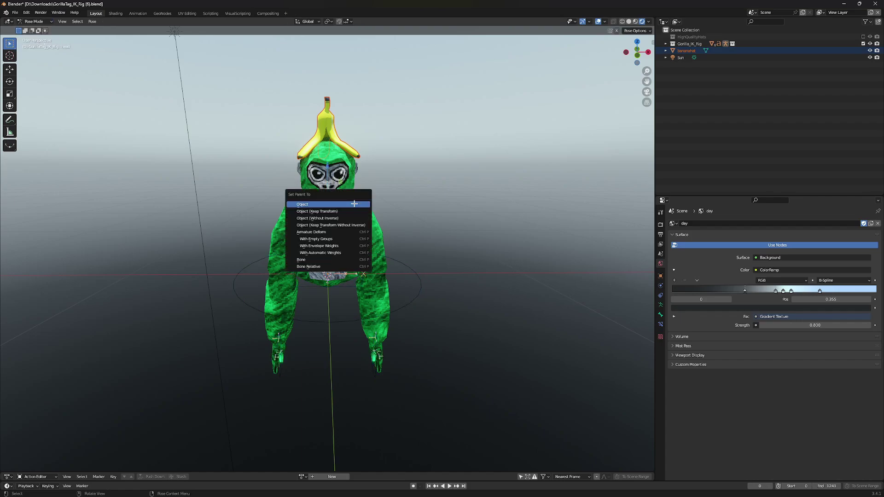
left_click(39, 22)
left_click(36, 36)
left_click(39, 22)
left_click(39, 29)
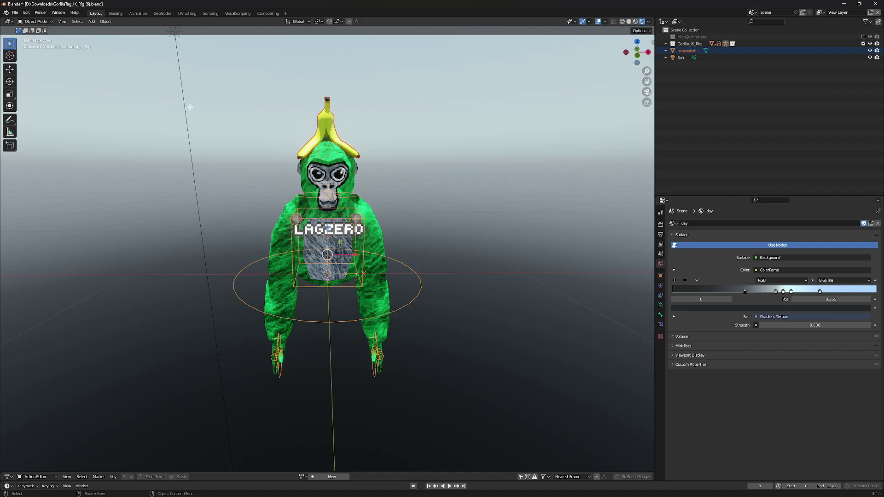
Step: Select the gorilla armature, put it in Pose Mode and select the right hand's controller bone
left_click(194, 166)
middle_click_drag(266, 199, 322, 193)
left_click(223, 176)
middle_click_drag(251, 183, 291, 184)
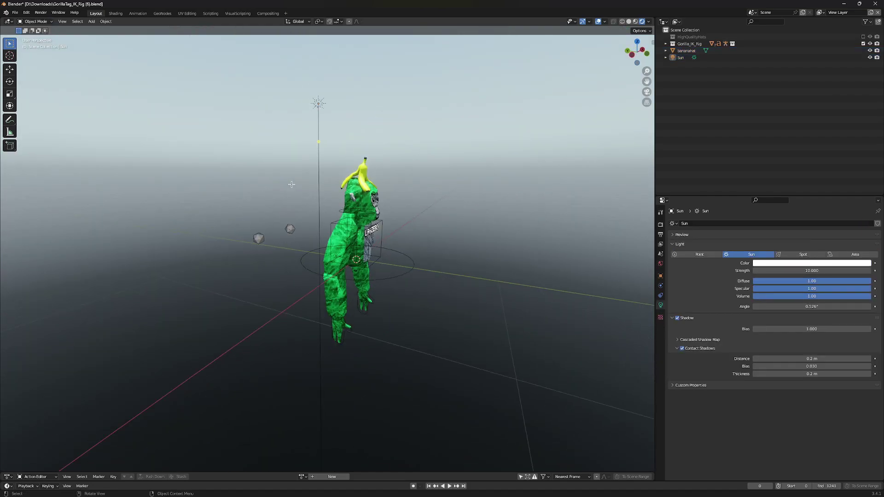
left_click(345, 339)
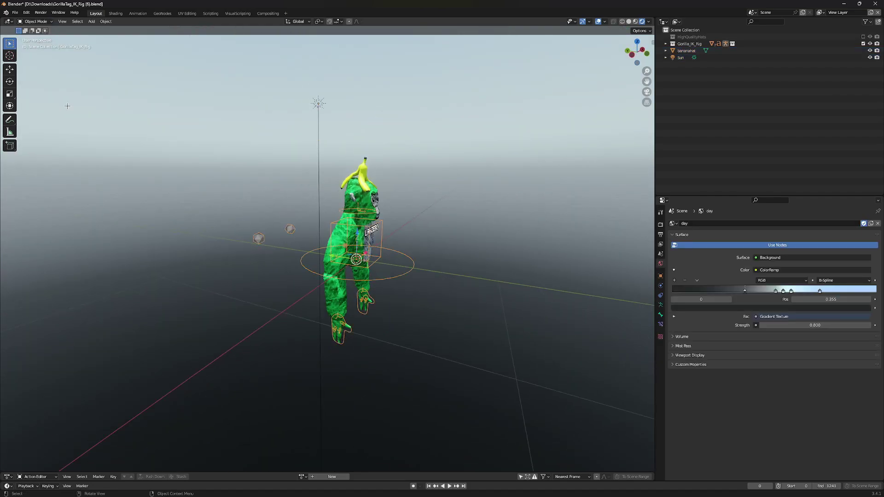
left_click(35, 21)
left_click(35, 44)
middle_click_drag(114, 58, 178, 119)
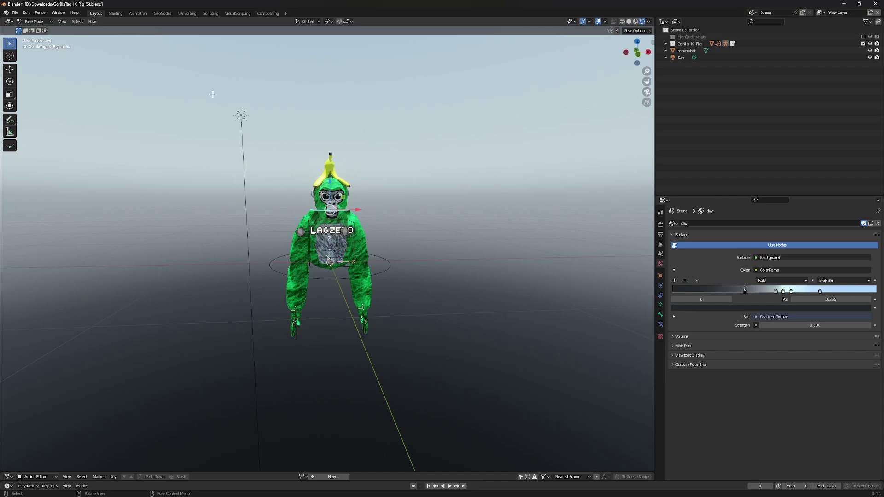
left_click(297, 331)
middle_click_drag(309, 283, 320, 291)
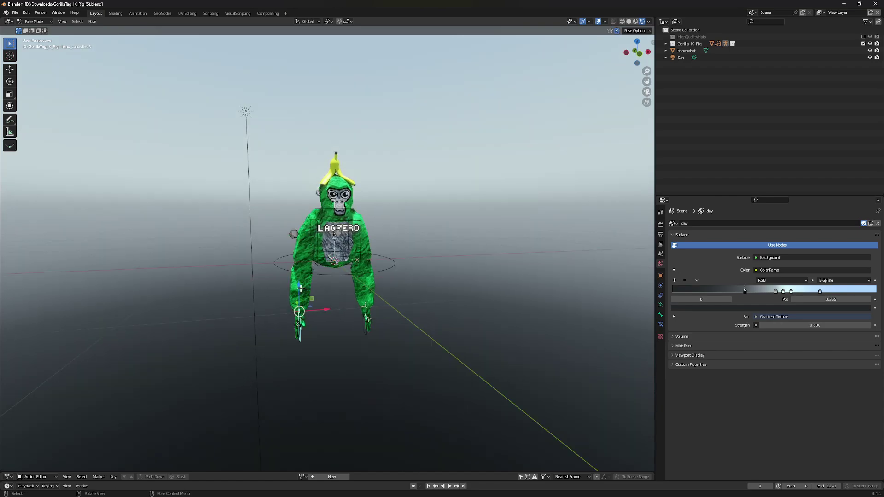
Step: Try to raise the gorilla's hand along the Z axis and undo the move
key("g")
key("z")
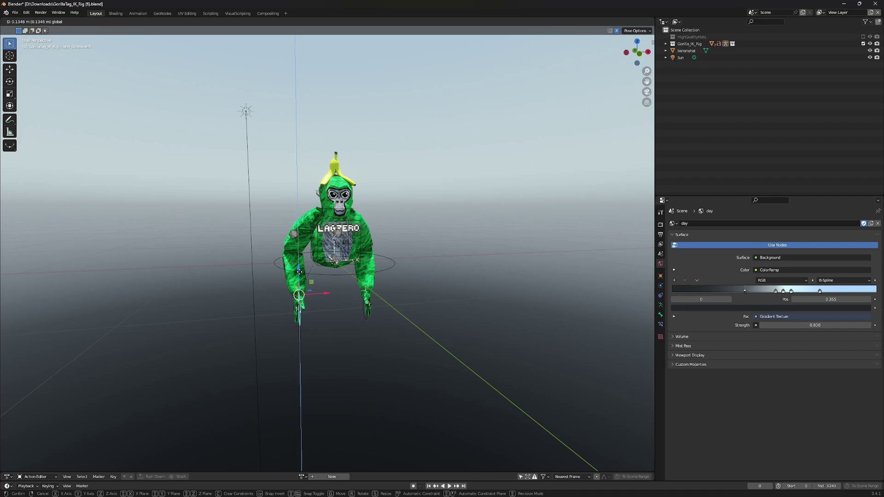
left_click(299, 275)
key("ctrl+z")
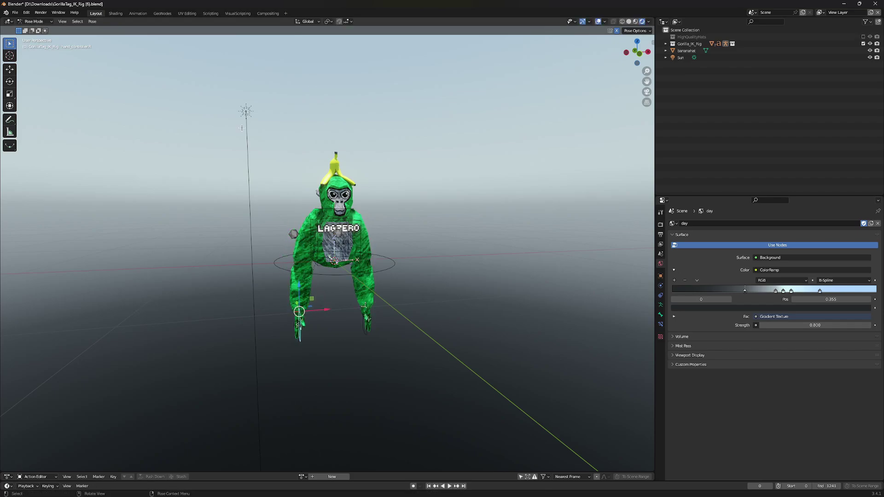
Step: Turn off X-Axis Mirror for the pose and lift the gorilla's right hand up in front of its shoulder
left_click(637, 31)
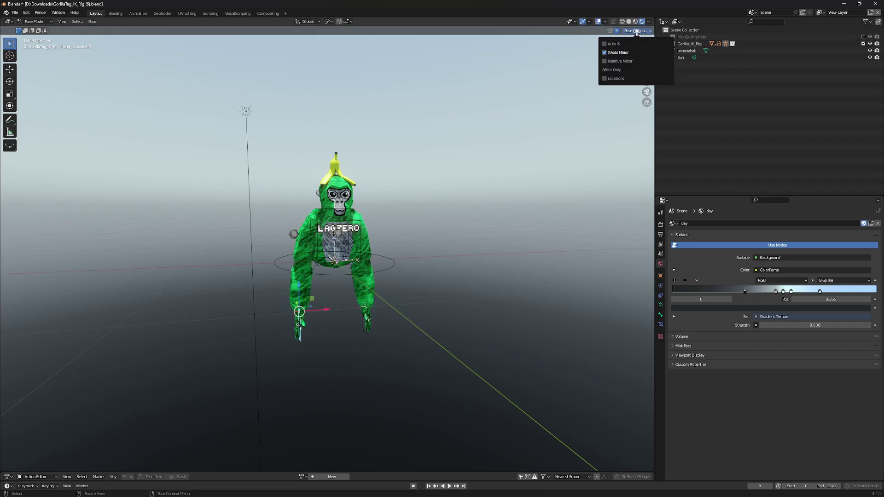
left_click(637, 31)
scroll(344, 322, "up", 3)
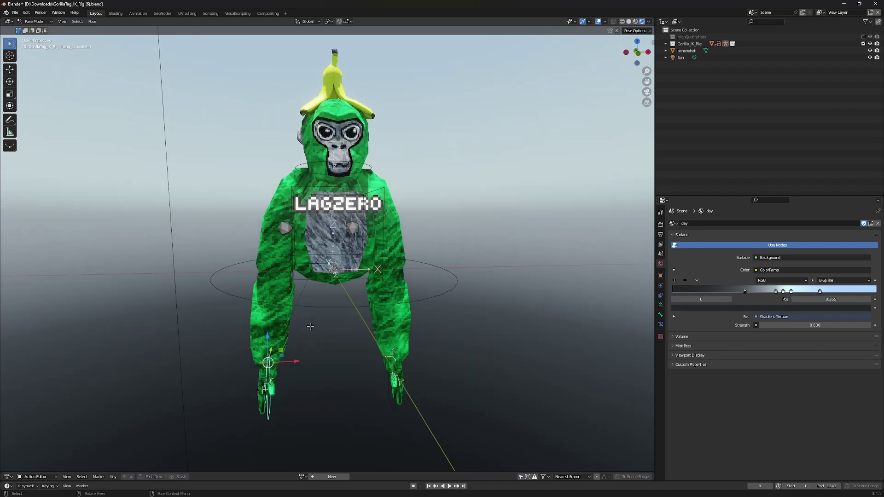
left_click_drag(267, 336, 265, 266)
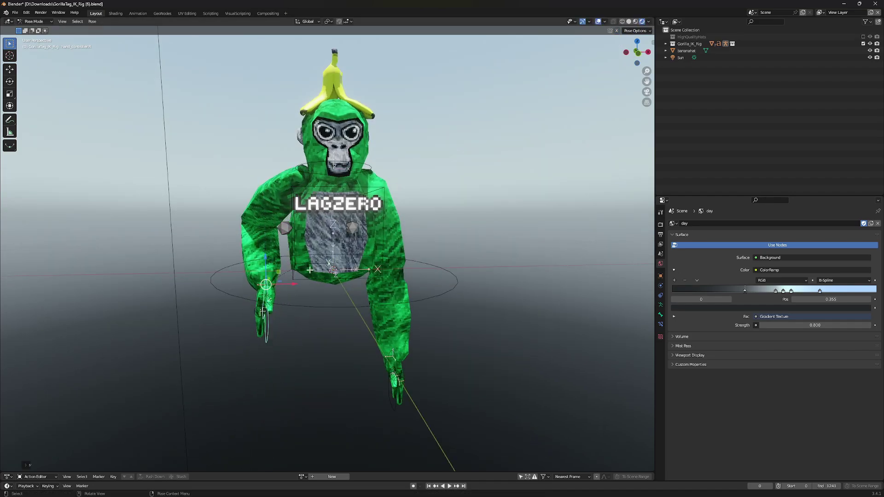
middle_click_drag(276, 278, 374, 302)
key("g")
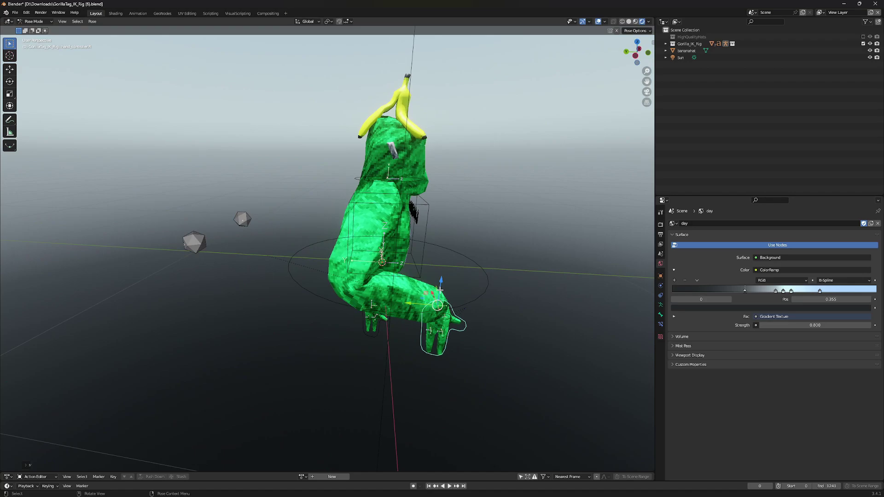
left_click(443, 249)
middle_click_drag(444, 248, 274, 182)
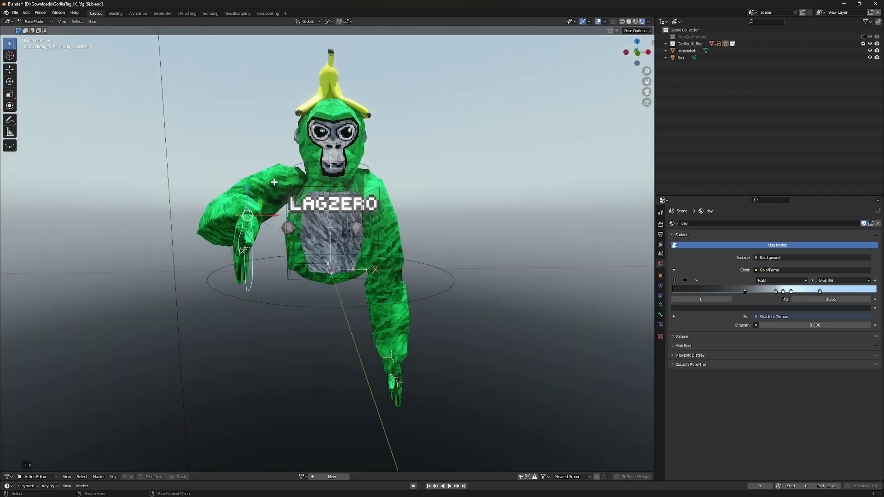
Step: Rotate the raised right hand so its fingers point upward in a wave, and move it closer to the chest
left_click(9, 81)
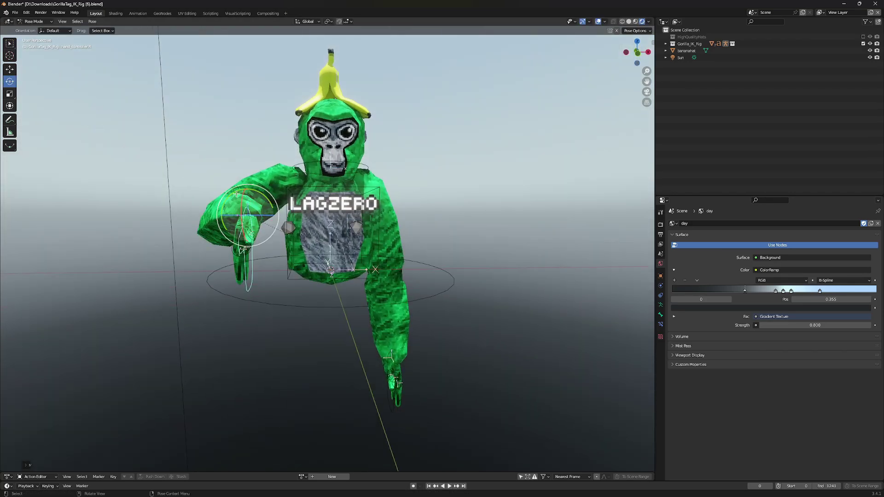
left_click_drag(236, 192, 282, 255)
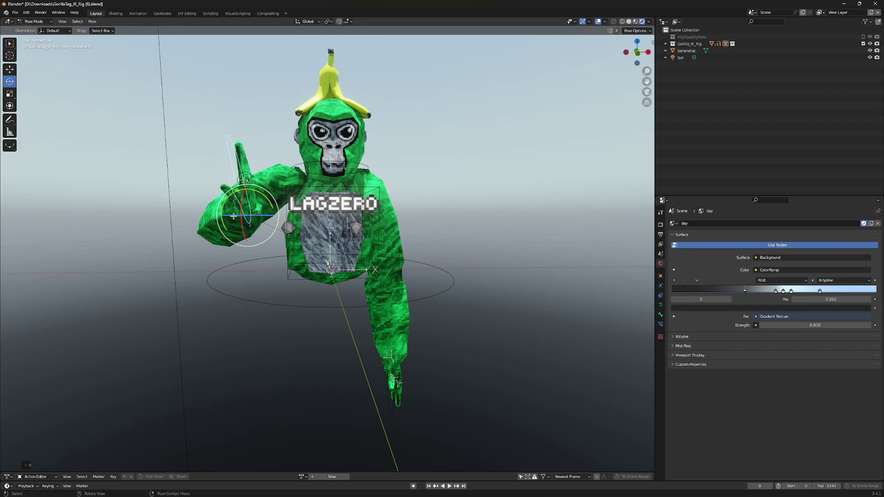
left_click_drag(226, 215, 248, 216)
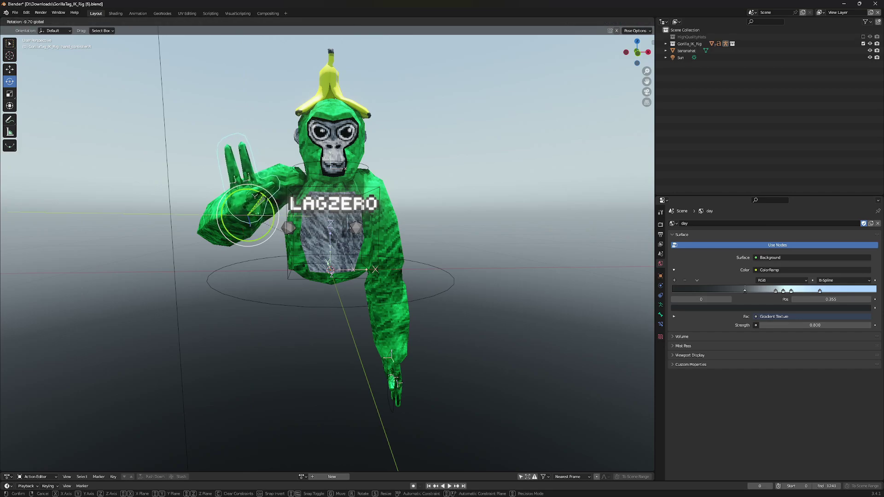
middle_click_drag(267, 199, 240, 201)
key("w")
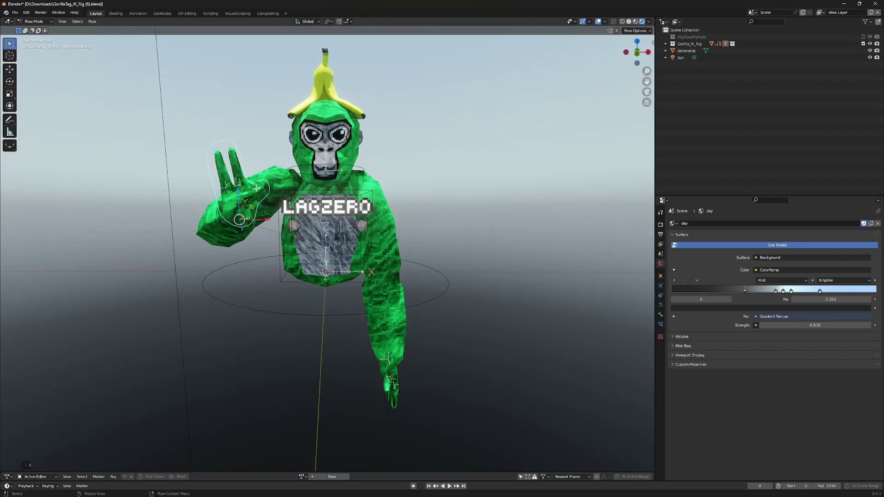
key("g")
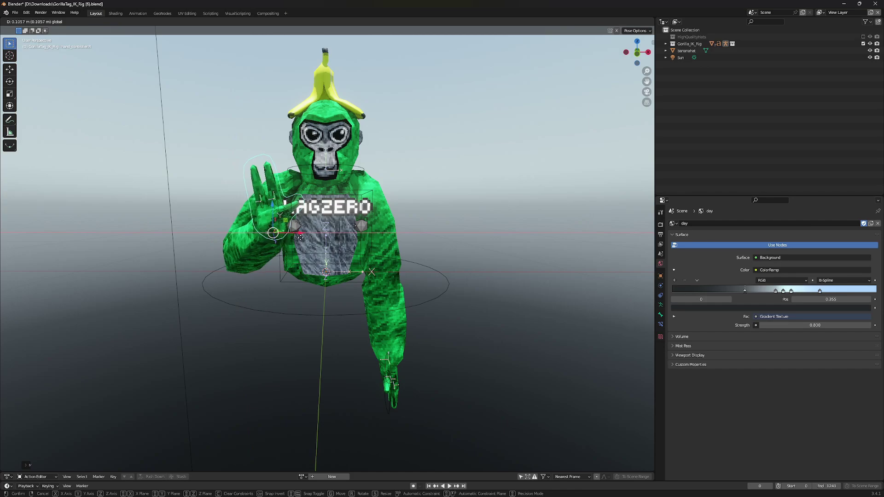
left_click(300, 237)
Step: Raise the gorilla's left hand along the Z axis and rotate it so its spread fingers show from the front
left_click(388, 381)
key("g")
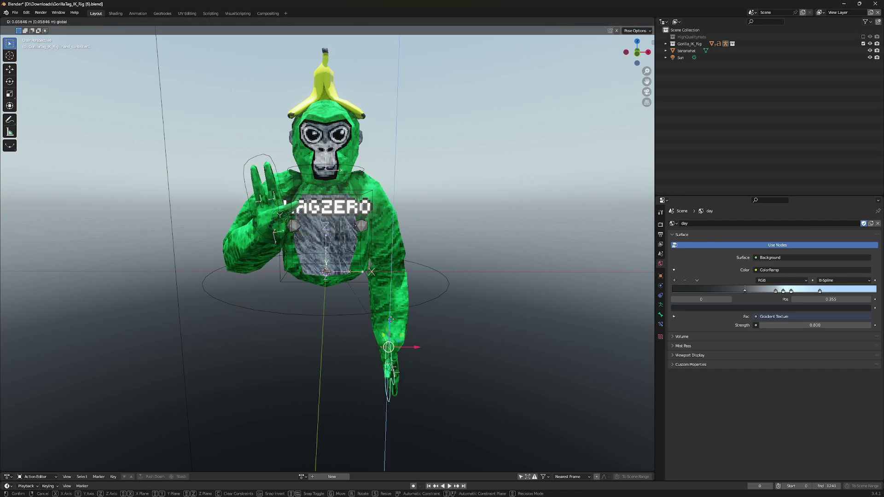
left_click(391, 300)
key("shift+space")
key("r")
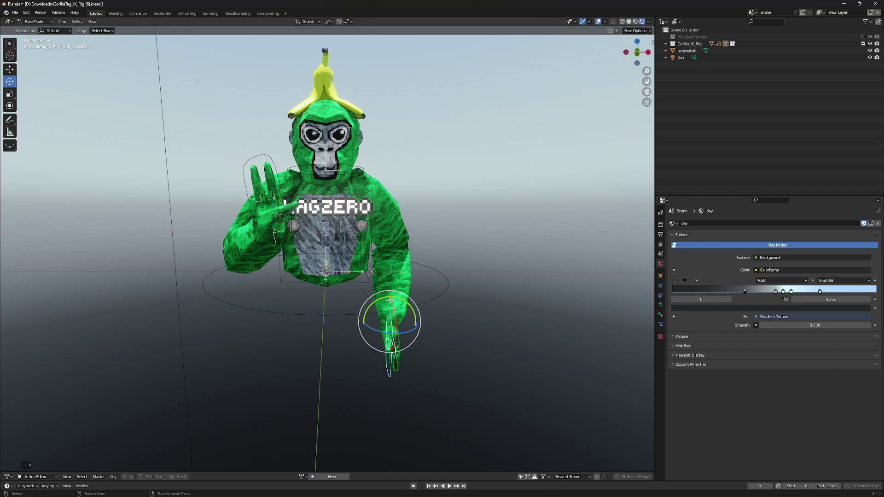
left_click_drag(385, 299, 383, 337)
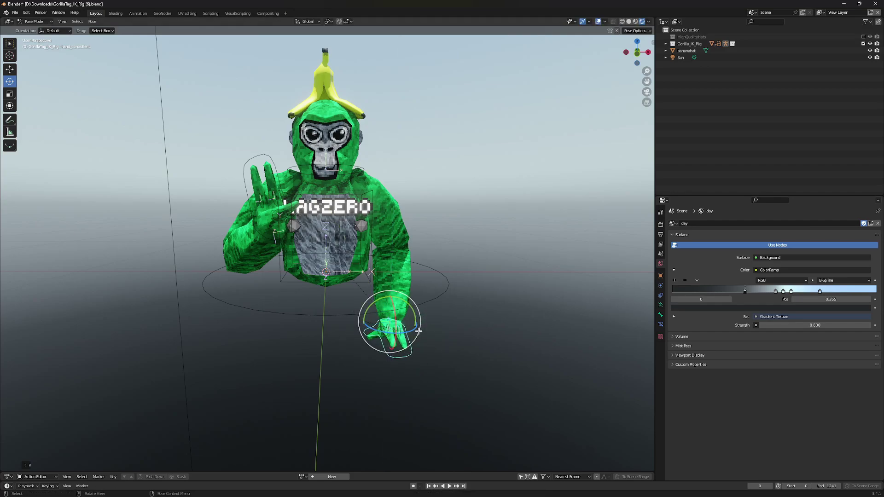
left_click(456, 321)
Step: Switch back to the Select tool, deselect the hand bones and return the rig to Object Mode
middle_click_drag(433, 308, 390, 289)
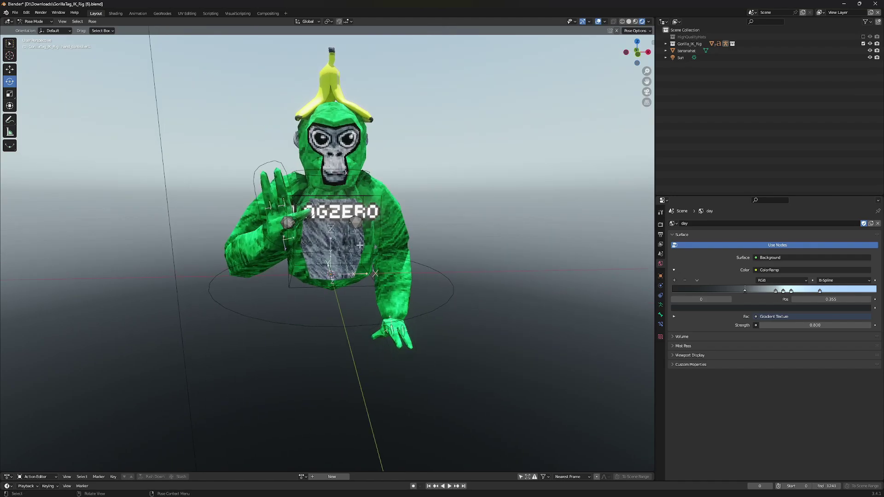
left_click(9, 44)
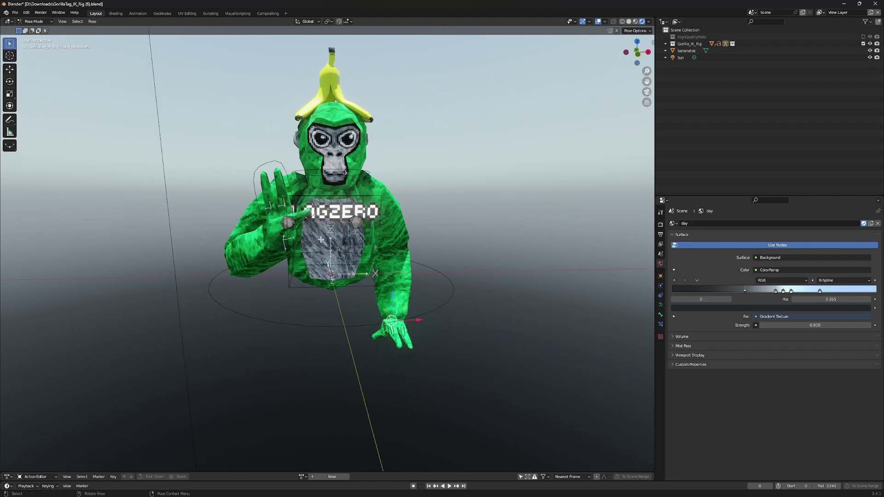
left_click(306, 204)
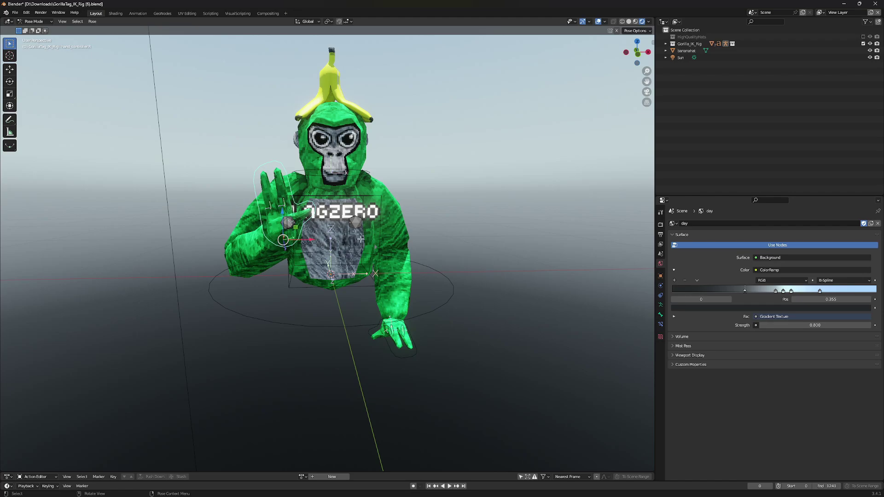
middle_click_drag(361, 239, 436, 194)
left_click(436, 194)
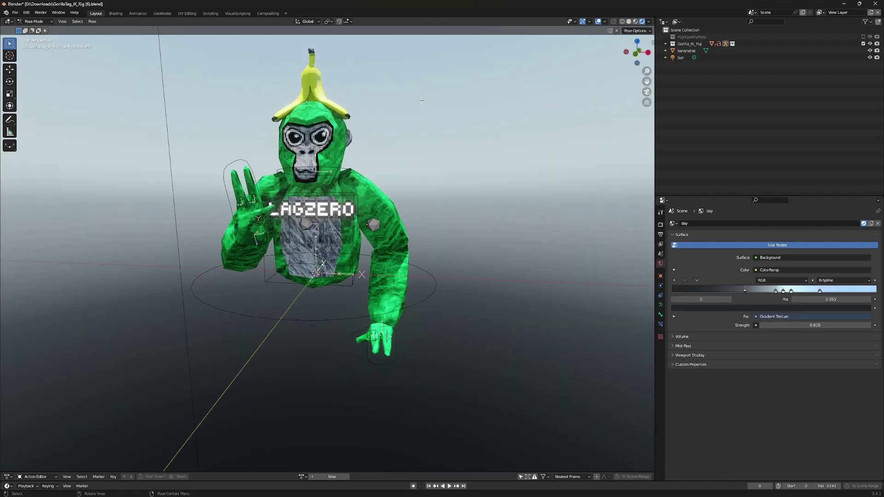
scroll(422, 100, "down", 5)
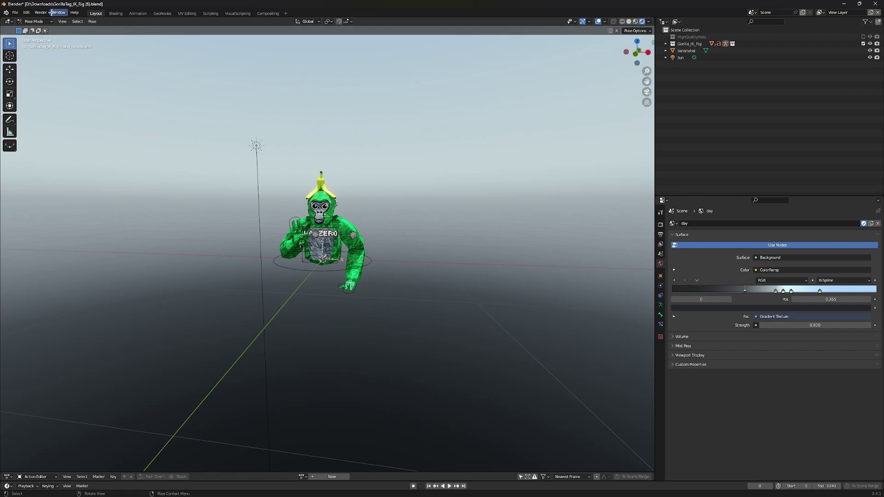
scroll(99, 55, "up", 3)
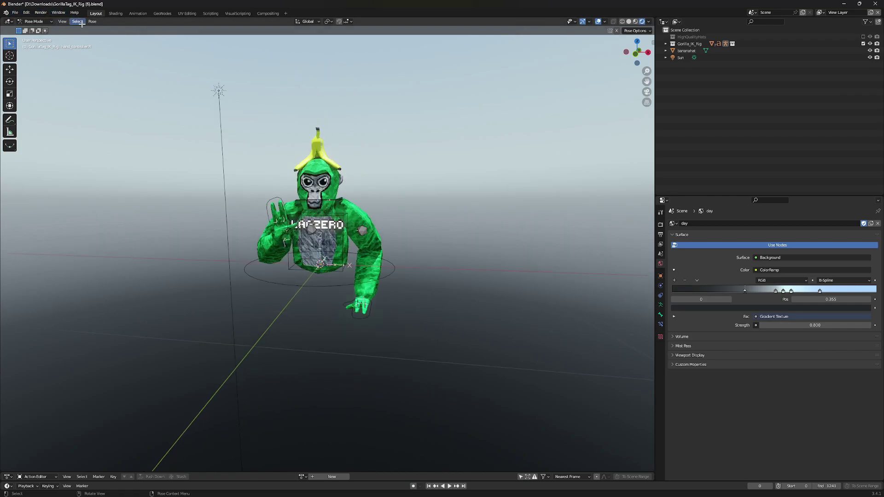
left_click(52, 22)
left_click(34, 29)
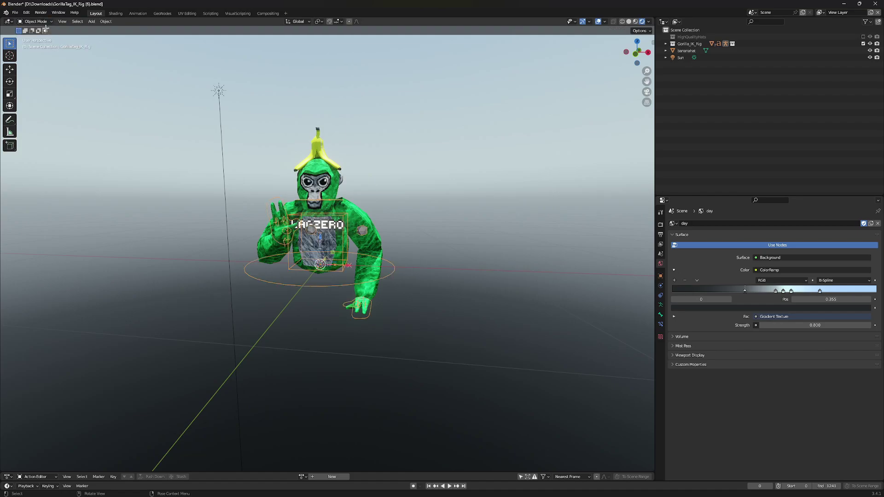
Step: Add a spot light and raise it along the Z axis above the banana hat
left_click(92, 21)
mouse_move(110, 113)
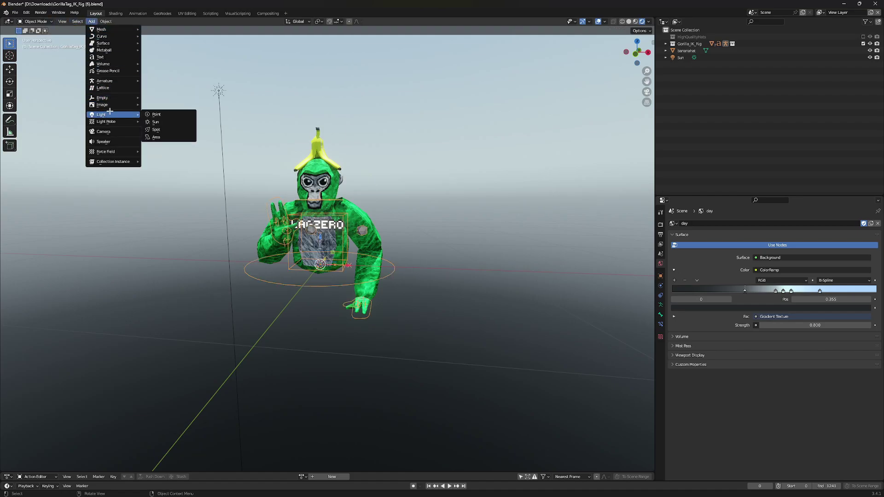
left_click(181, 130)
left_click_drag(320, 239, 320, 64)
Step: Set the spot light's power to 50 W and raise the light slightly higher above the gorilla
left_click(824, 268)
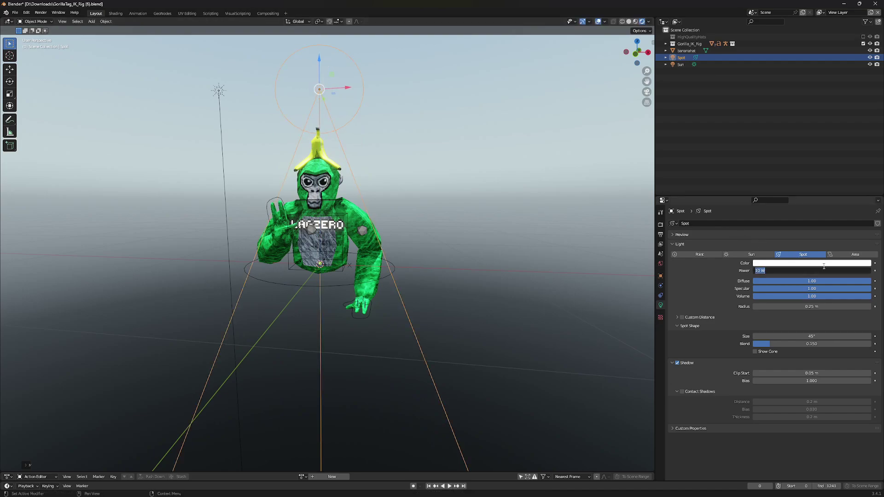
type("50")
key("Return")
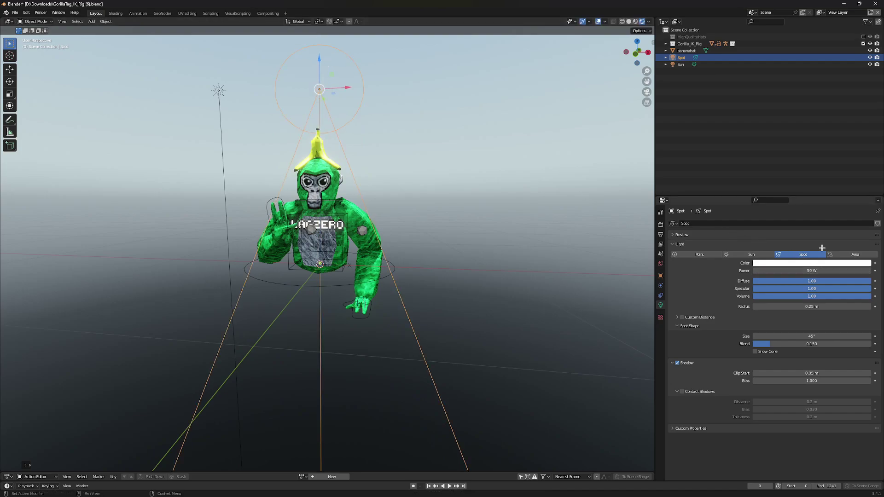
left_click(819, 265)
left_click_drag(319, 59, 320, 45)
left_click(443, 178)
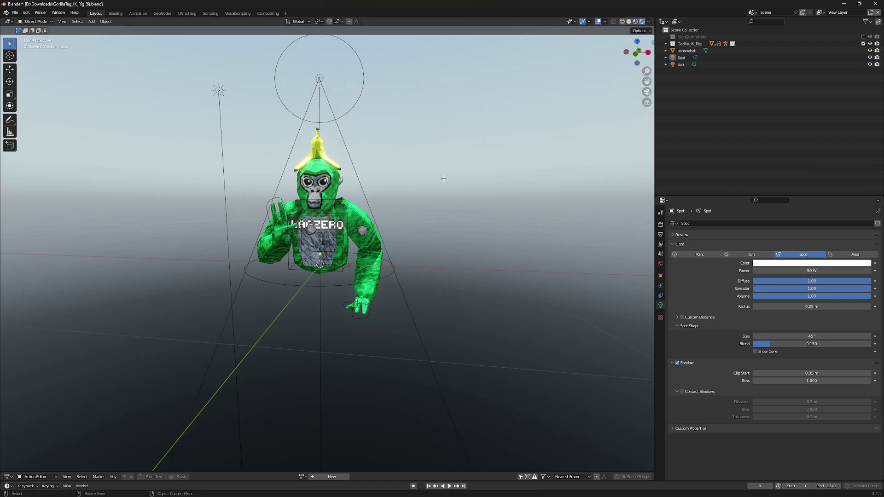
middle_click_drag(443, 178, 336, 150)
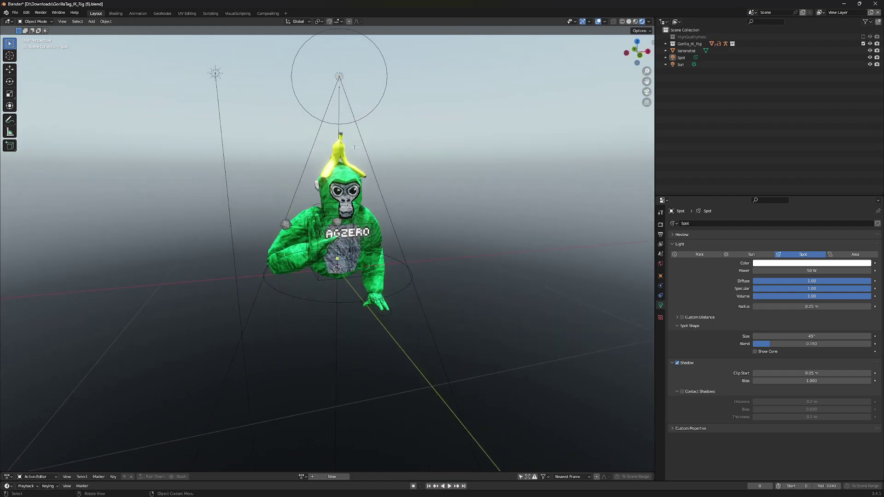
left_click(337, 150)
right_click(336, 149)
left_click(395, 167)
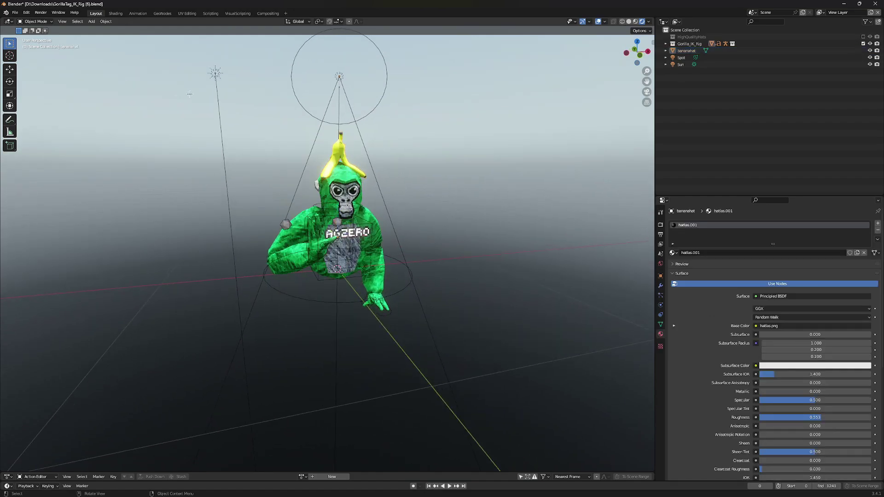
middle_click_drag(189, 94, 149, 63)
left_click(46, 21)
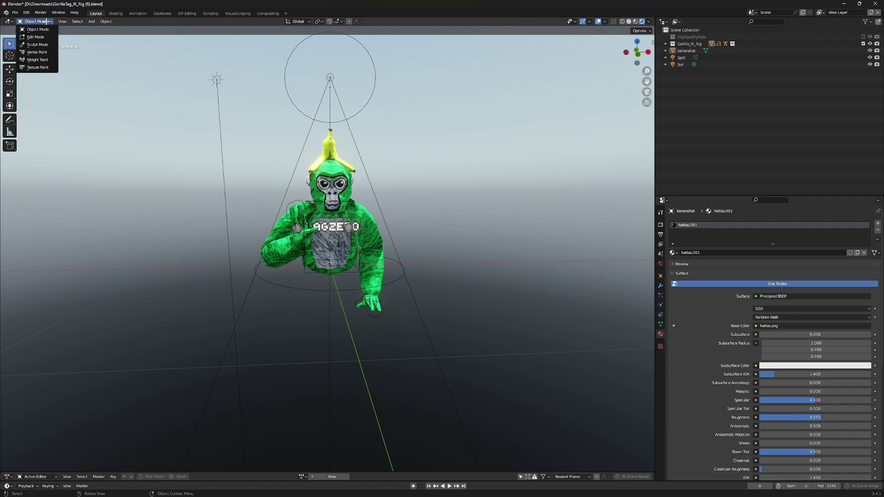
Step: Add a camera to the scene and set its focal length to 40 mm
left_click(92, 21)
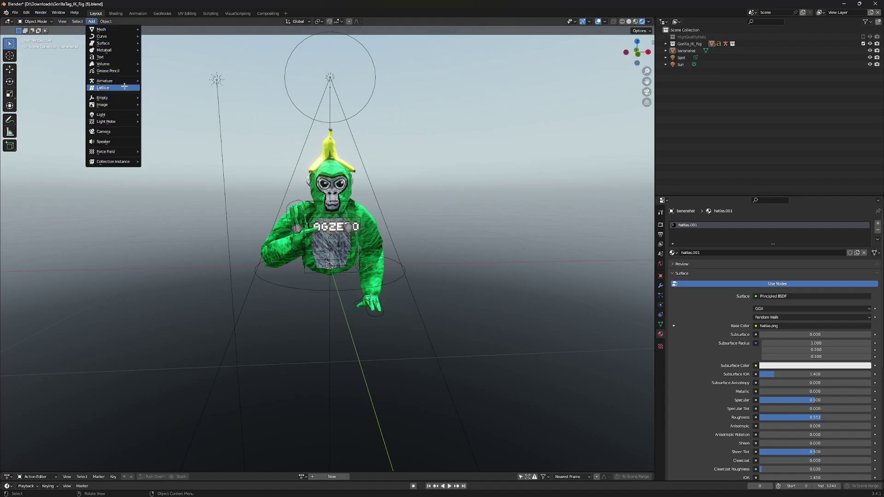
left_click(125, 132)
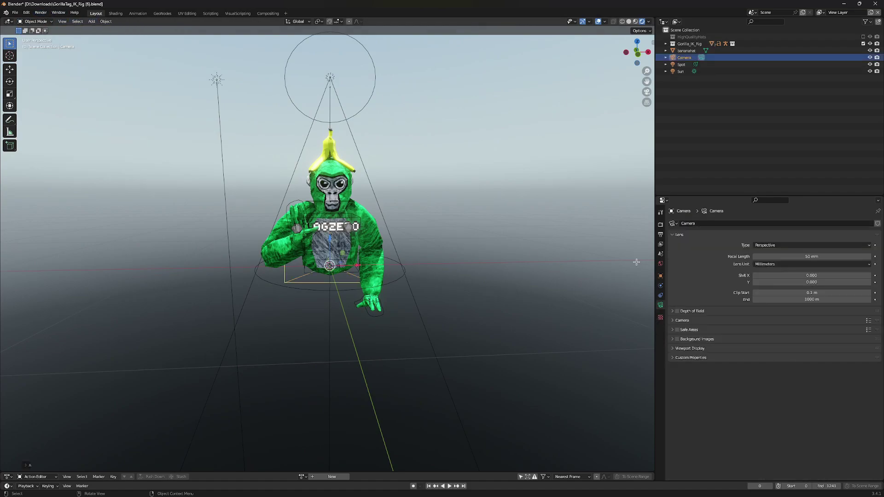
left_click(812, 256)
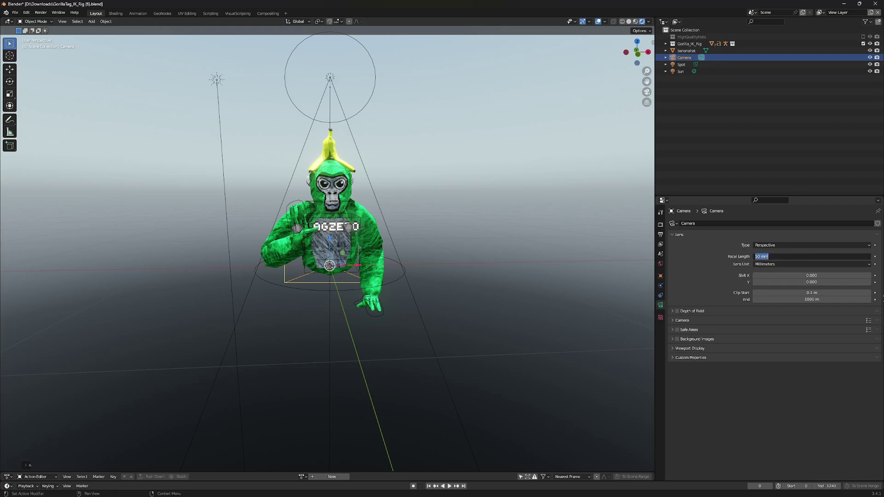
key("BackSpace")
type("40")
key("Return")
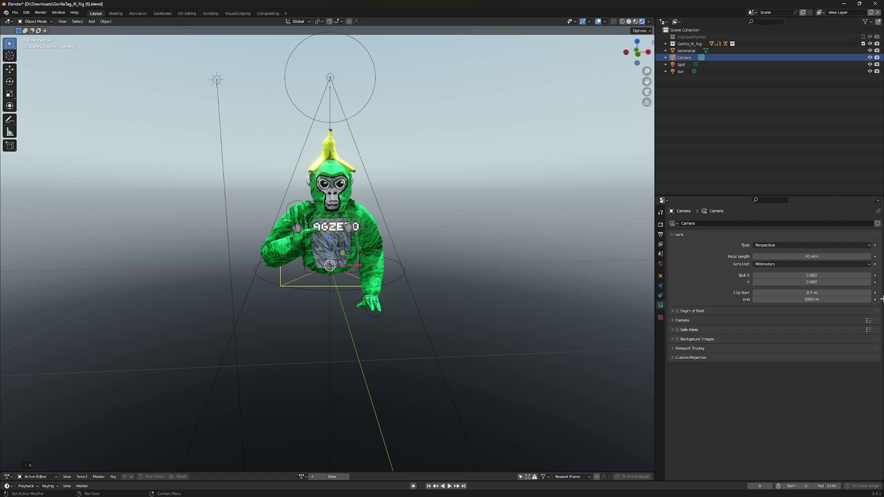
Step: Look through the new camera and use Walk Navigation to back it away until it faces the gorilla from the front
left_click(63, 21)
mouse_move(80, 97)
left_click(176, 103)
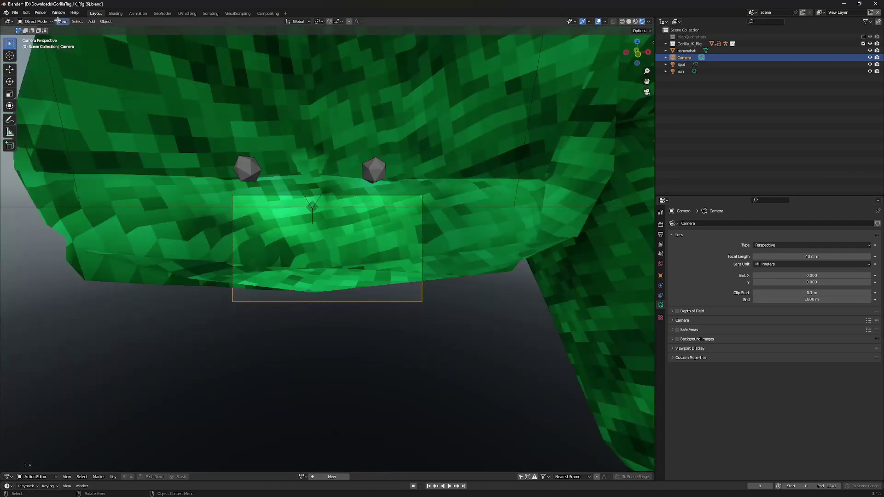
left_click(62, 21)
mouse_move(90, 114)
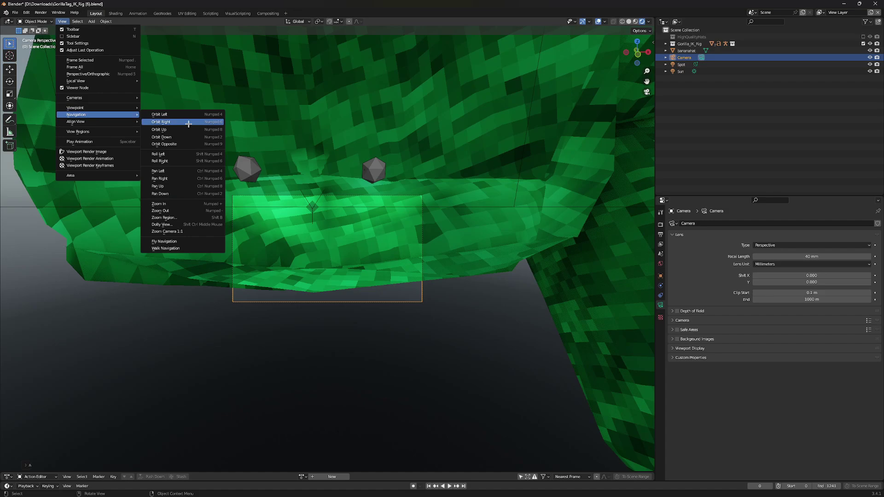
left_click(183, 248)
key("s")
key("a")
key("w")
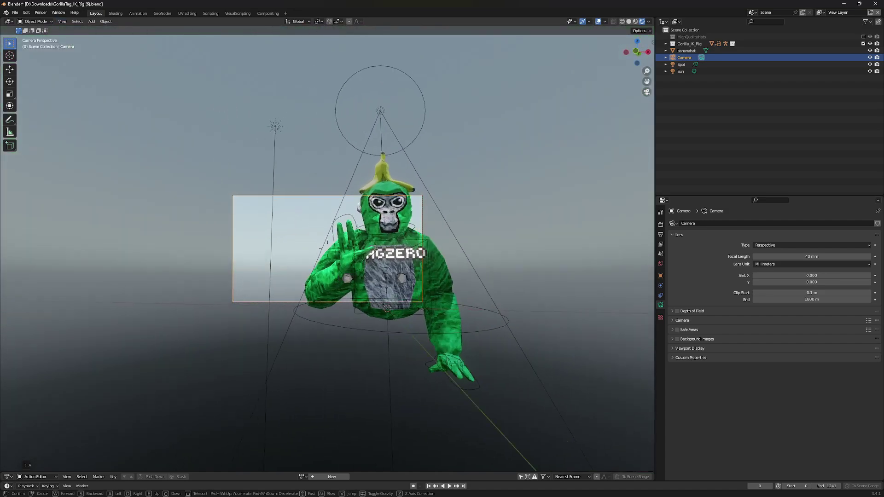
Step: Fine-tune the camera's position and angle so its frame holds the gorilla's head, raised hand and chest text
key("s")
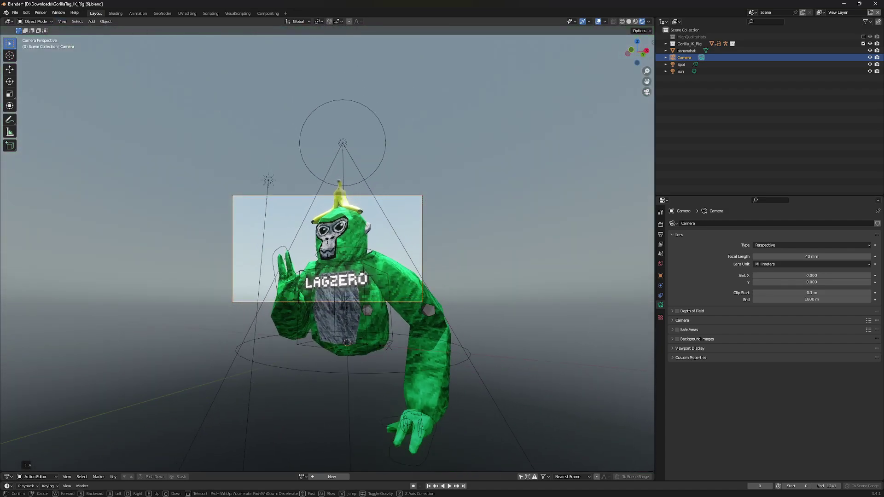
key("e")
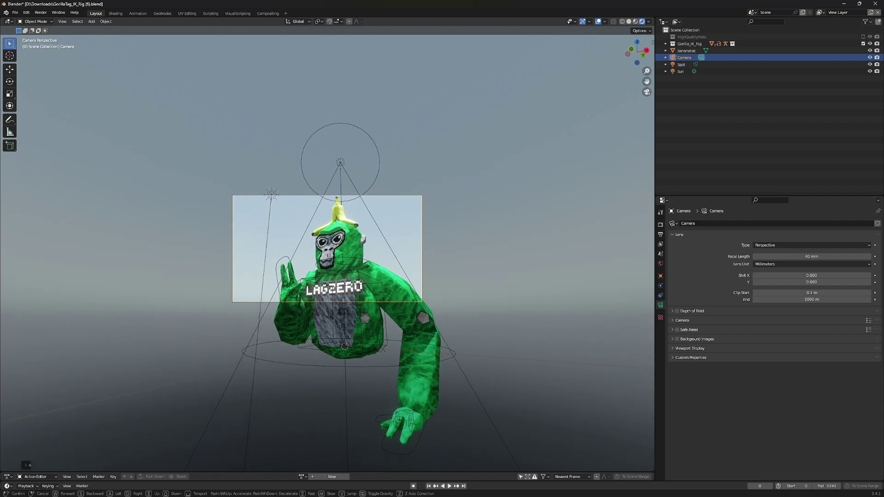
key("s")
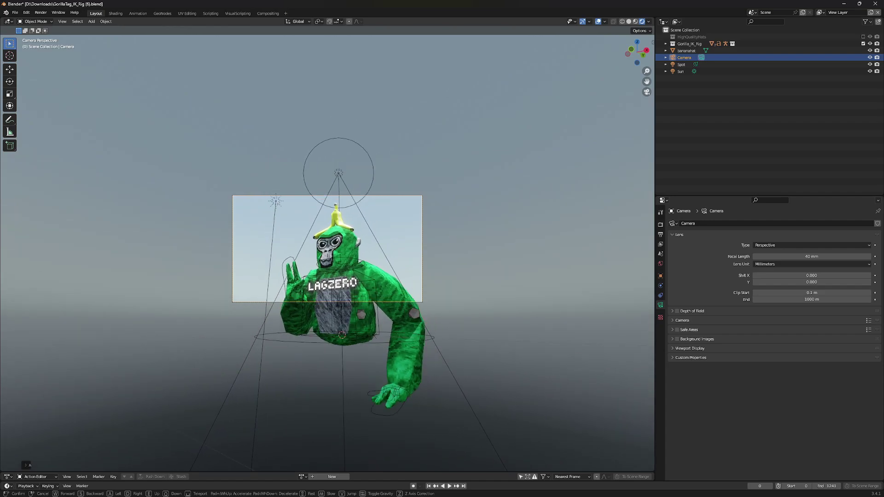
key("w")
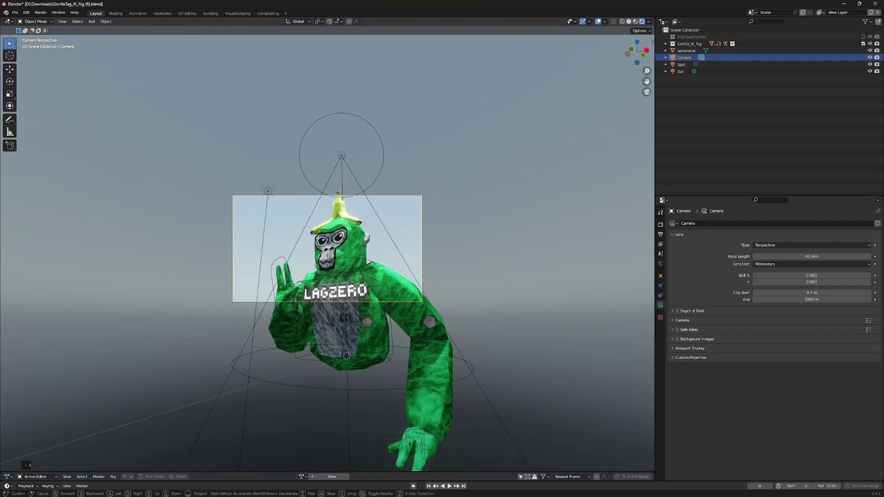
key("s")
key("a")
key("w")
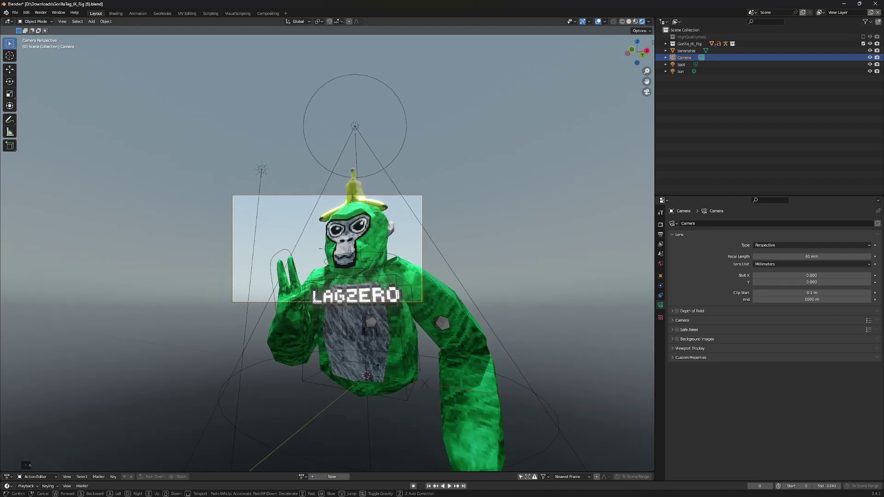
key("a")
key("d")
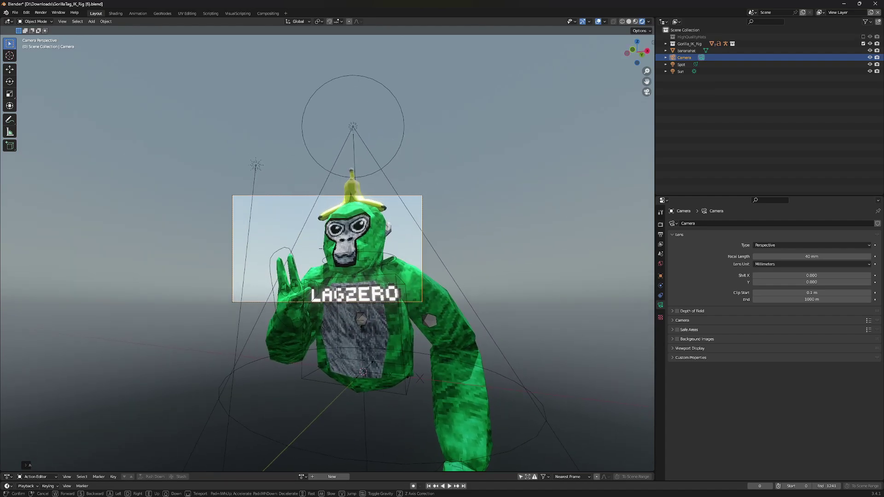
key("s")
key("a")
key("s")
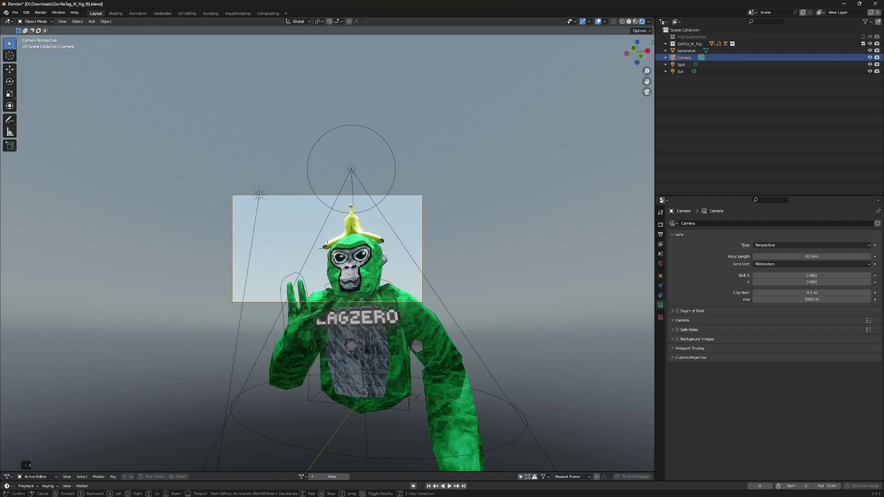
key("w")
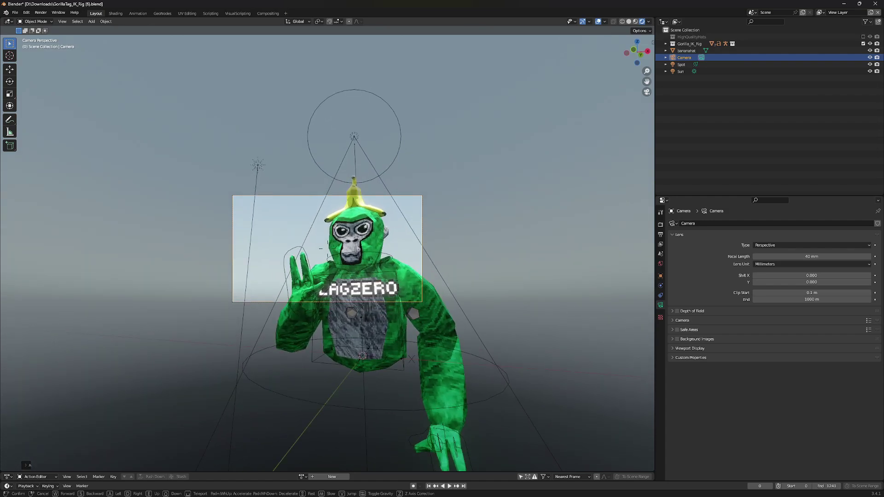
left_click(182, 246)
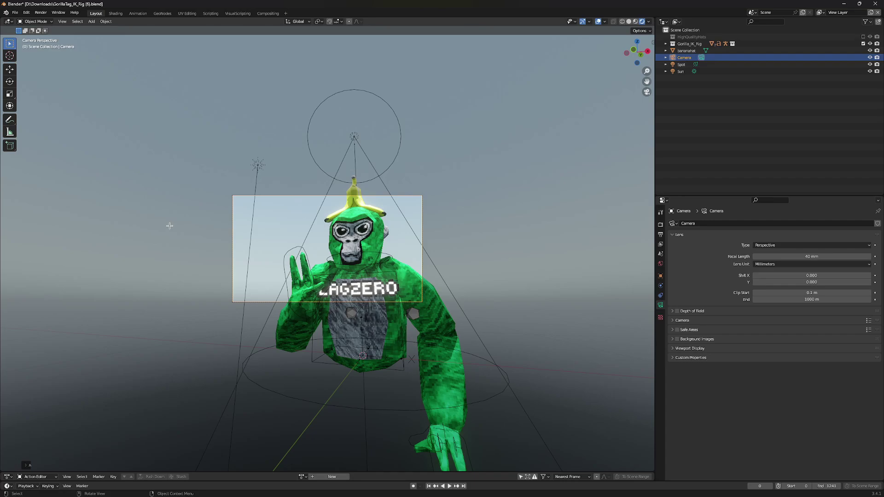
Step: Put the gorilla rig in Pose Mode and rotate its head bone slightly with the Rotate tool
left_click(169, 225)
middle_click_drag(167, 223, 2, 29)
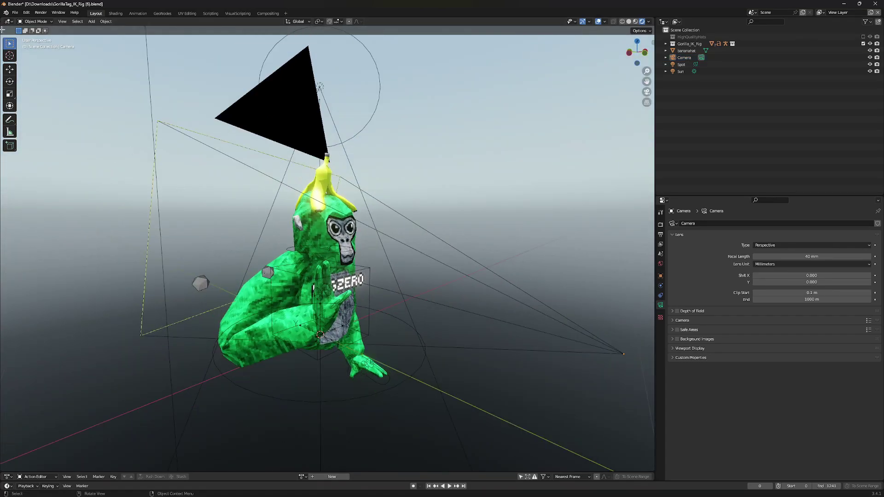
middle_click_drag(306, 227, 330, 241)
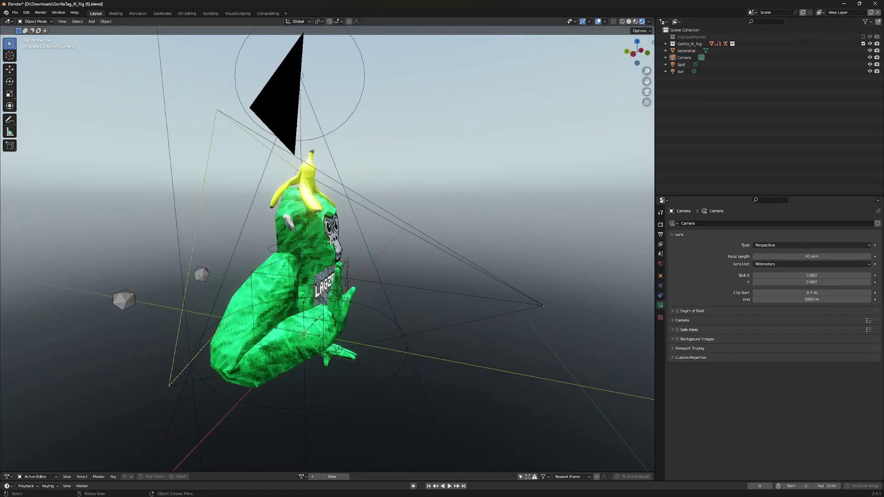
left_click(310, 254)
left_click(35, 21)
left_click(35, 44)
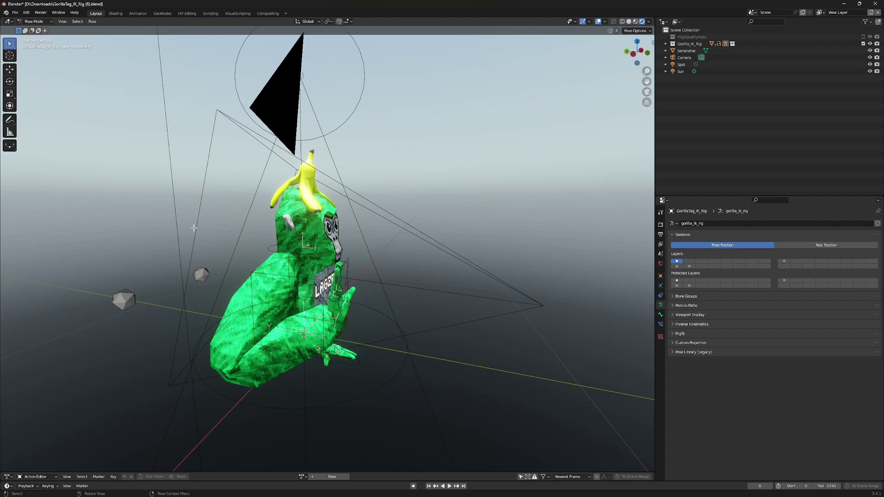
left_click(270, 249)
left_click(9, 81)
left_click_drag(317, 229, 321, 230)
middle_click_drag(342, 249, 367, 177)
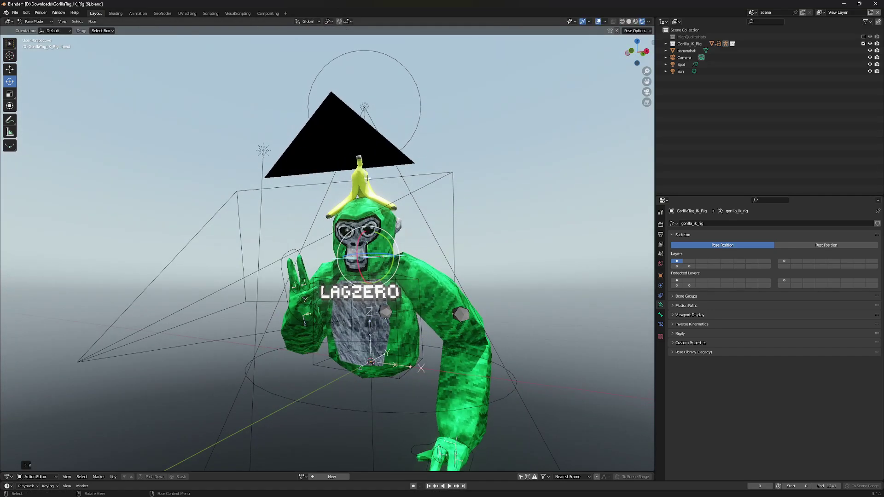
Step: Render a still image from the camera view and minimise the render window
key("KP_0")
left_click(40, 12)
left_click(48, 21)
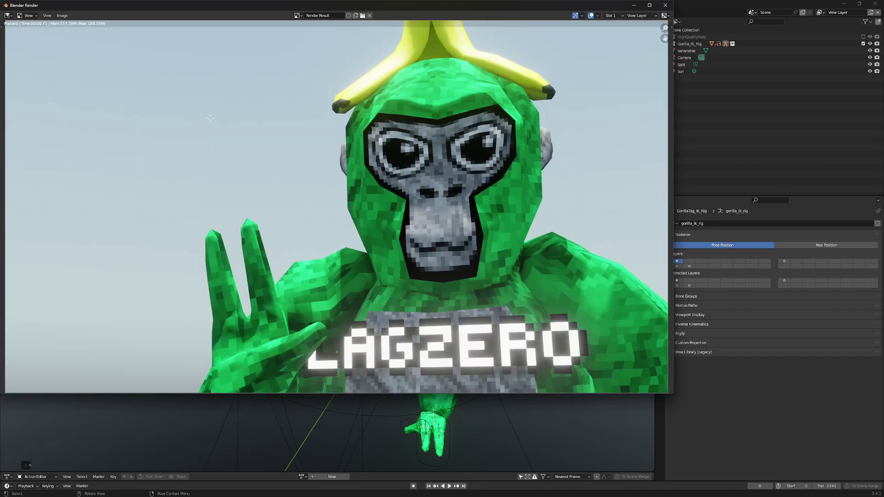
left_click(634, 5)
Step: Return the rig to Object Mode and append the tree stump map with its TreeRoomSigns and treeroom_lights collections
middle_click_drag(234, 173, 230, 225)
left_click(15, 12)
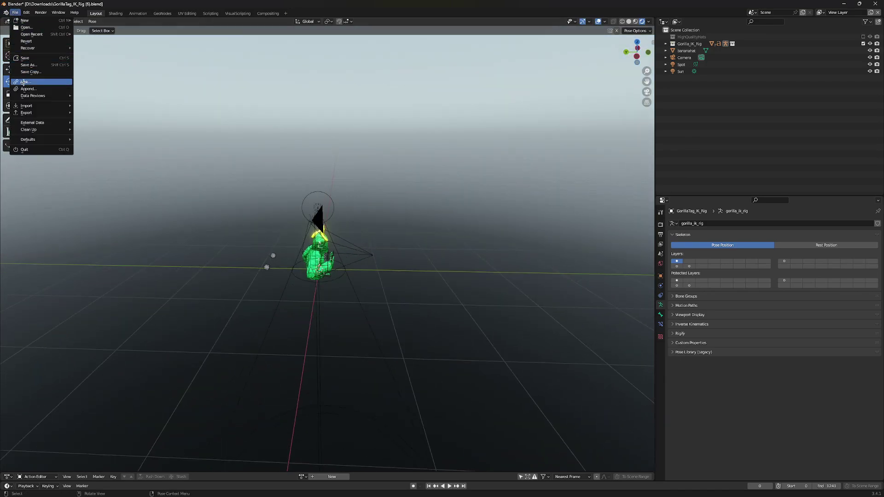
left_click(44, 22)
left_click(37, 29)
left_click(15, 13)
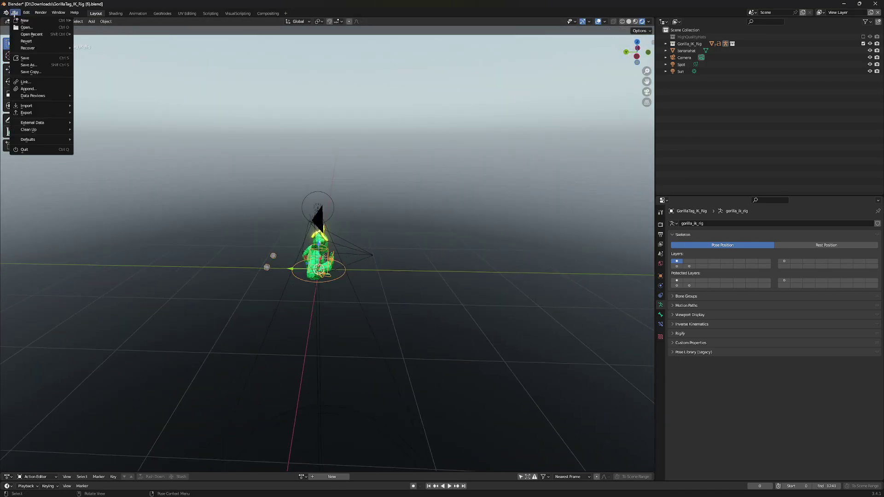
left_click(28, 89)
Step: Select all the appended tree stump objects and move them together along the Y axis
middle_click_drag(474, 215, 268, 211)
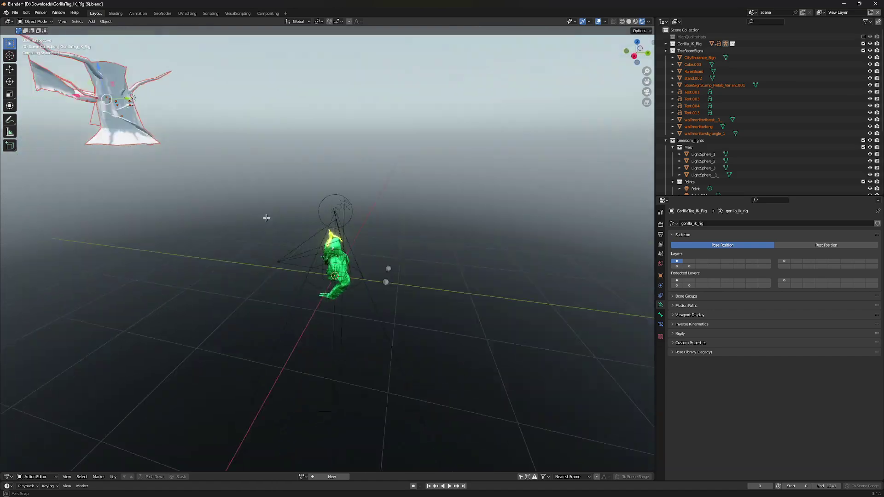
scroll(269, 203, "down", 5)
scroll(240, 145, "down", 3)
scroll(232, 135, "down", 2)
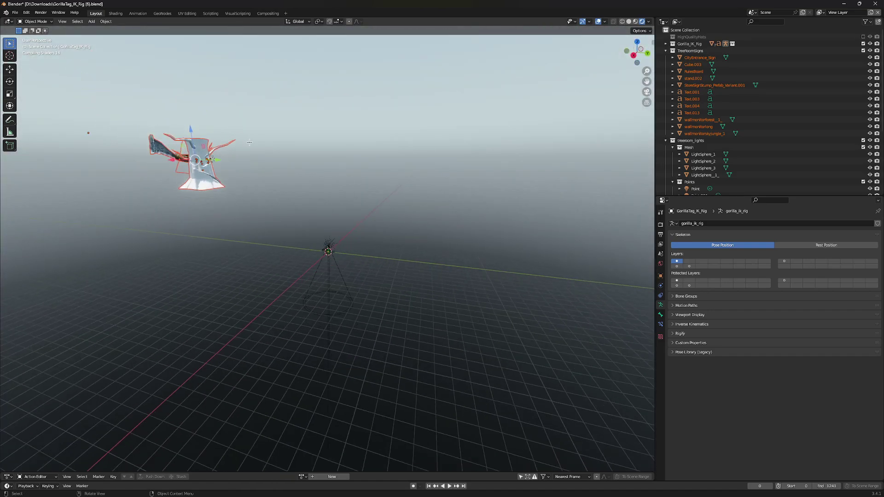
left_click(135, 106)
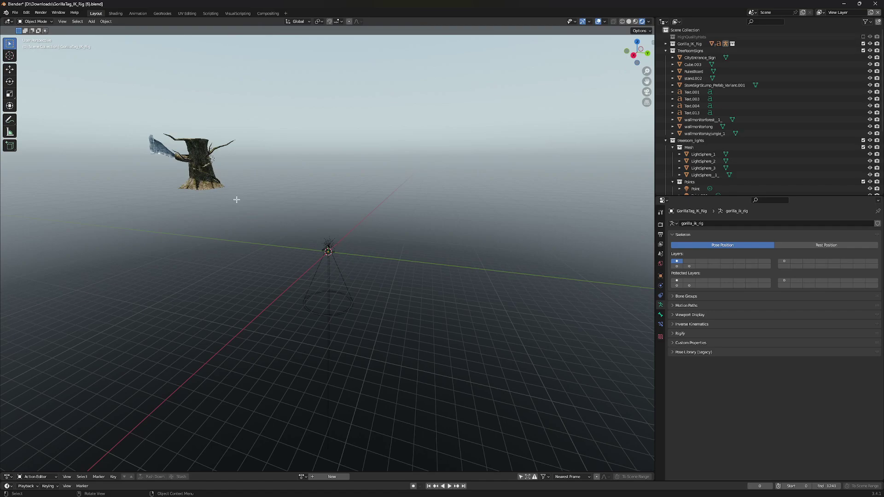
left_click(207, 174)
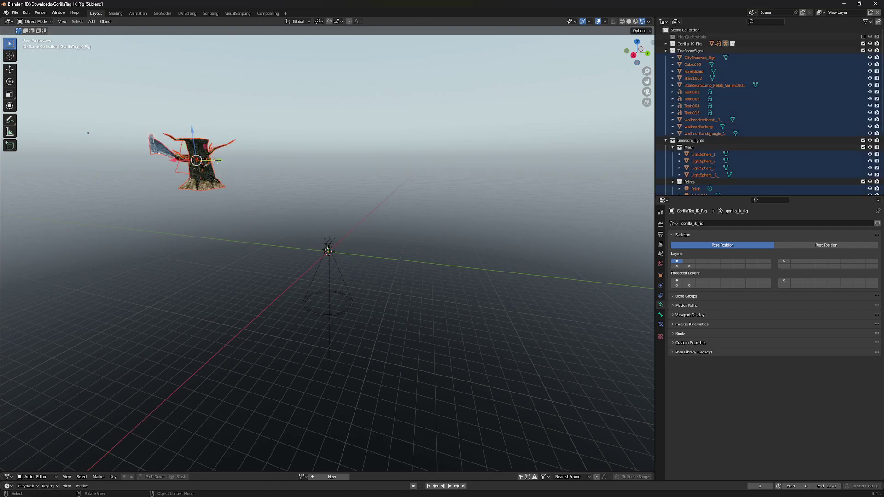
left_click_drag(218, 161, 410, 162)
Step: Move the tree stump map over the gorilla so the rig sits on the floor of the rainbow-walled room
middle_click_drag(449, 183, 408, 192)
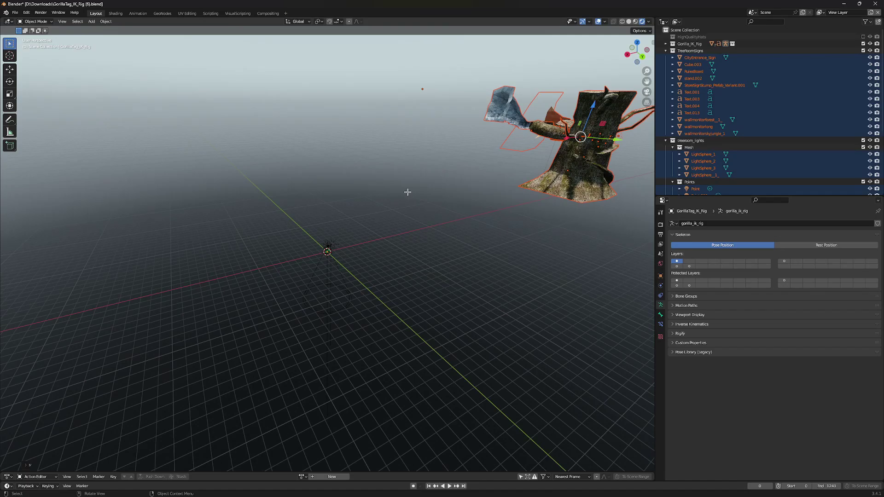
scroll(414, 190, "down", 3)
scroll(425, 189, "up", 1)
scroll(431, 188, "down", 1)
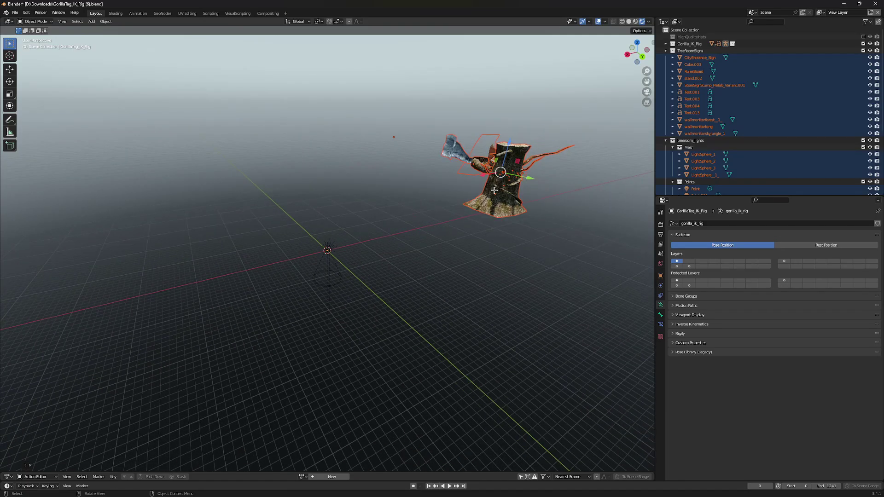
middle_click_drag(494, 190, 241, 342)
scroll(371, 224, "up", 6)
scroll(408, 270, "up", 8)
scroll(390, 262, "up", 4)
scroll(437, 305, "up", 2)
scroll(387, 302, "down", 6)
scroll(382, 322, "down", 2)
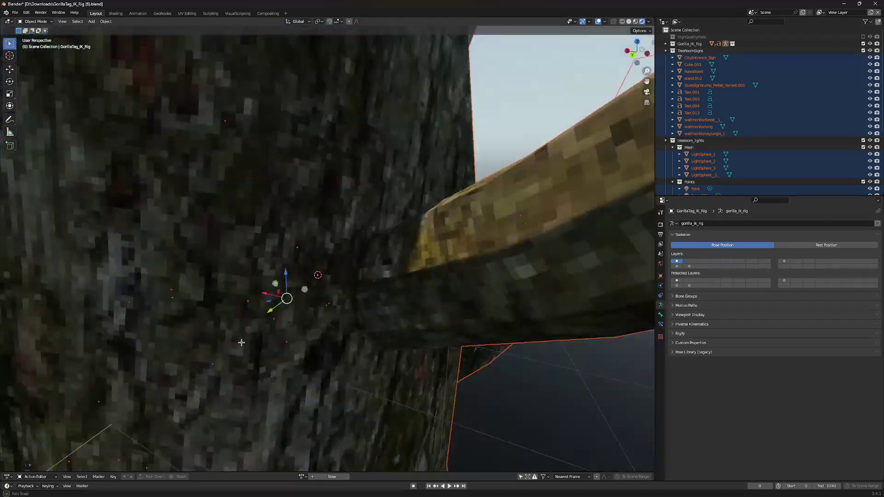
scroll(241, 343, "down", 8)
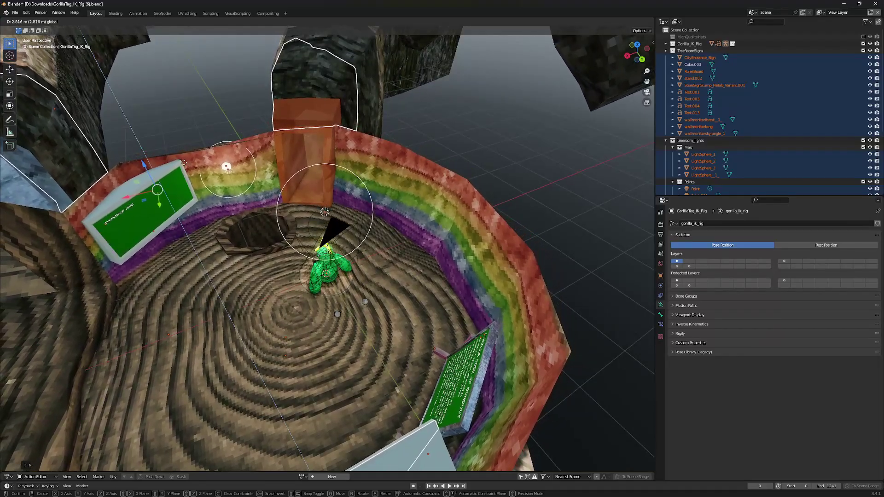
left_click_drag(184, 162, 185, 163)
scroll(265, 234, "up", 1)
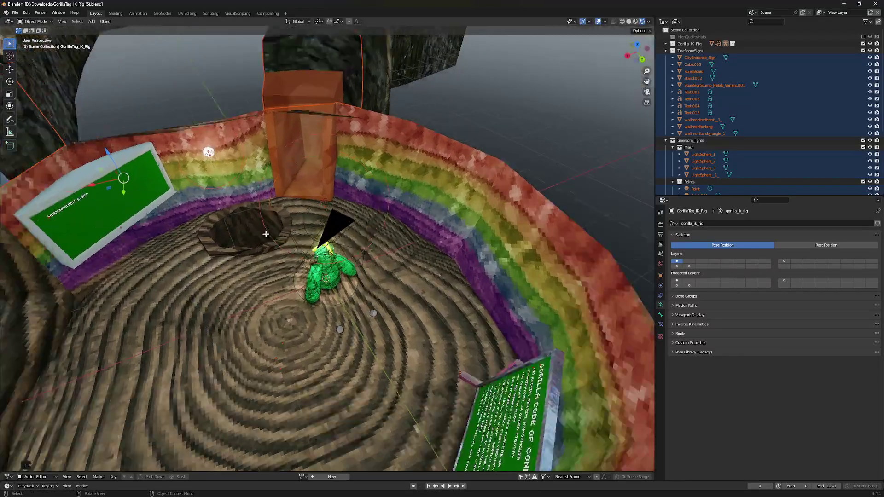
middle_click_drag(339, 207, 393, 198)
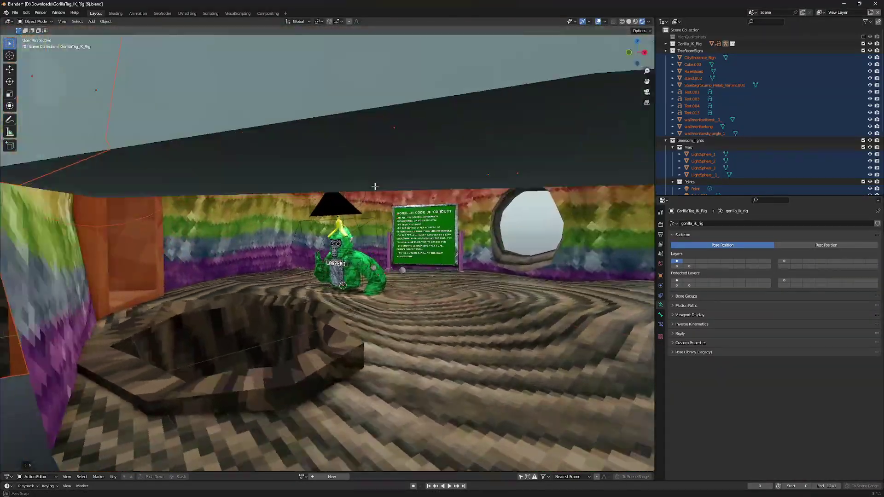
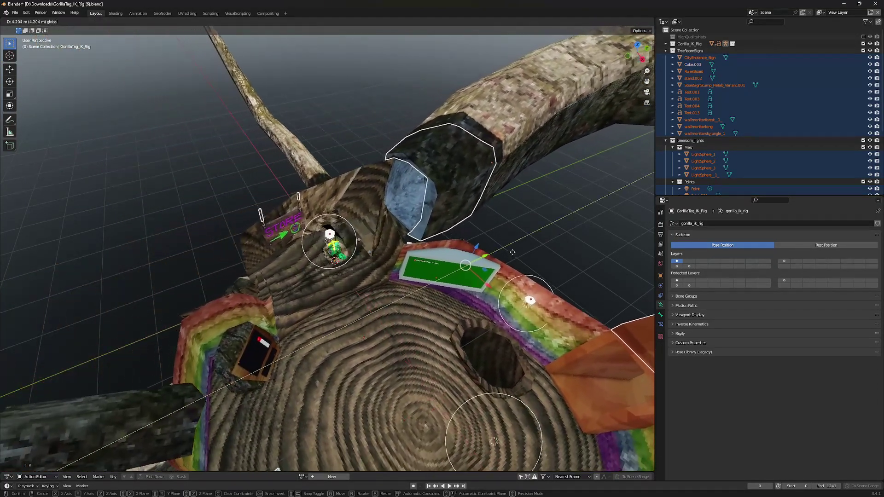
Step: Move the tree stump map so the gorilla sits in the passage in front of the announcement board
left_click_drag(513, 252, 522, 248)
left_click_drag(498, 280, 440, 229)
scroll(391, 265, "up", 8)
middle_click_drag(392, 265, 451, 210)
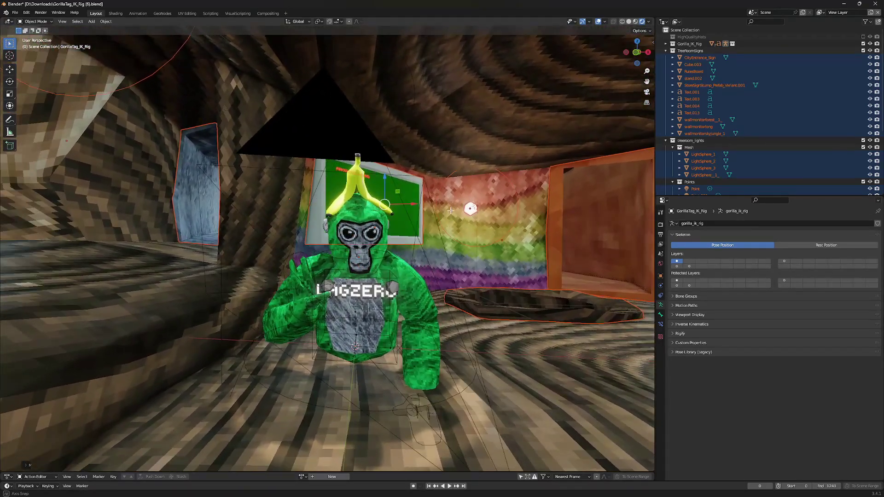
Step: Render a still of the gorilla inside the stump to check the framing, and minimise the render window
left_click(41, 13)
left_click(57, 21)
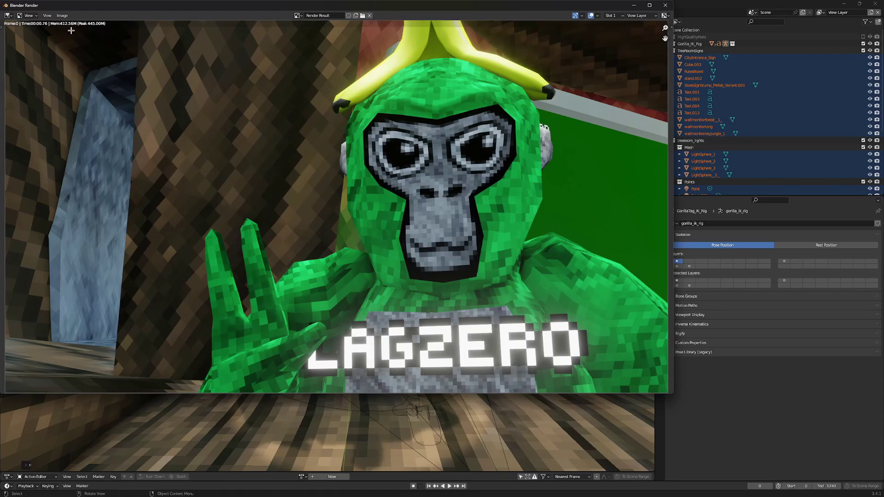
left_click(630, 4)
Step: Replace the announcement board's heading text with "SUBSCRIBE TO LAGZERO"
middle_click_drag(415, 193, 428, 173)
scroll(428, 173, "down", 4)
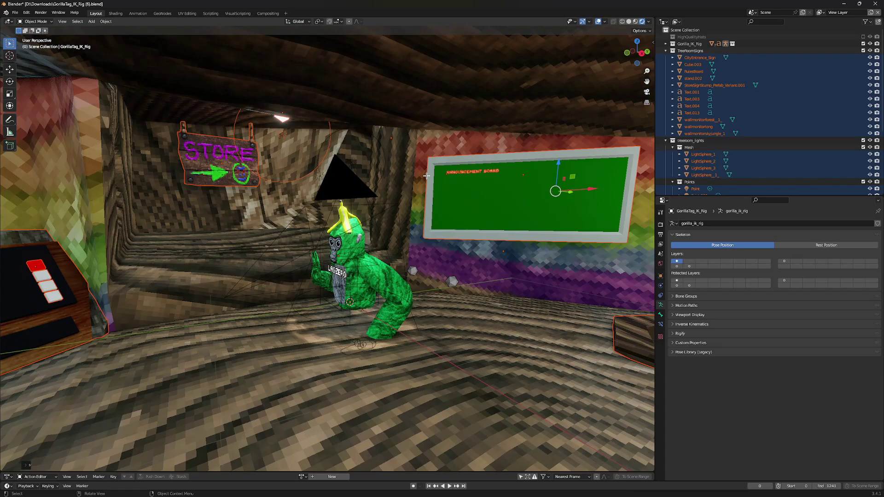
left_click(478, 172)
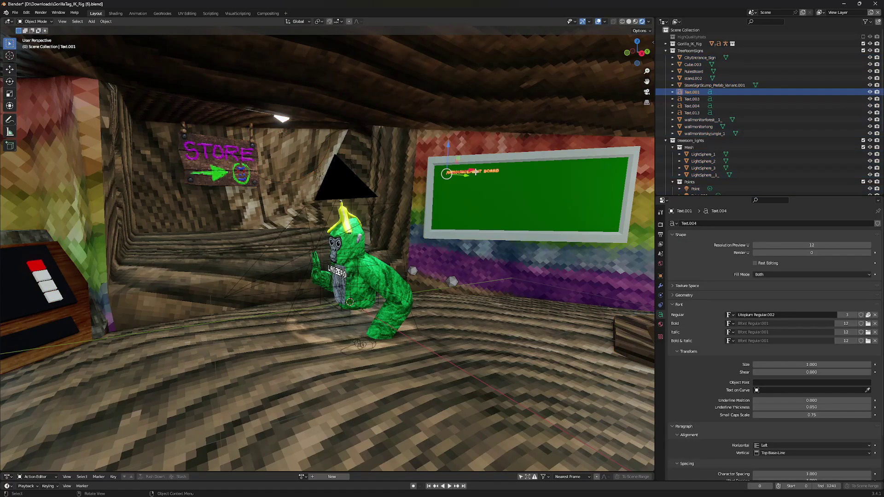
middle_click_drag(497, 172, 487, 178)
key("Tab")
key("BackSpace")
key("BackSpace")
key("BackSpace")
key("BackSpace")
key("BackSpace")
key("BackSpace")
key("BackSpace")
key("BackSpace")
key("BackSpace")
key("BackSpace")
key("BackSpace")
key("BackSpace")
key("BackSpace")
key("BackSpace")
key("BackSpace")
key("BackSpace")
key("BackSpace")
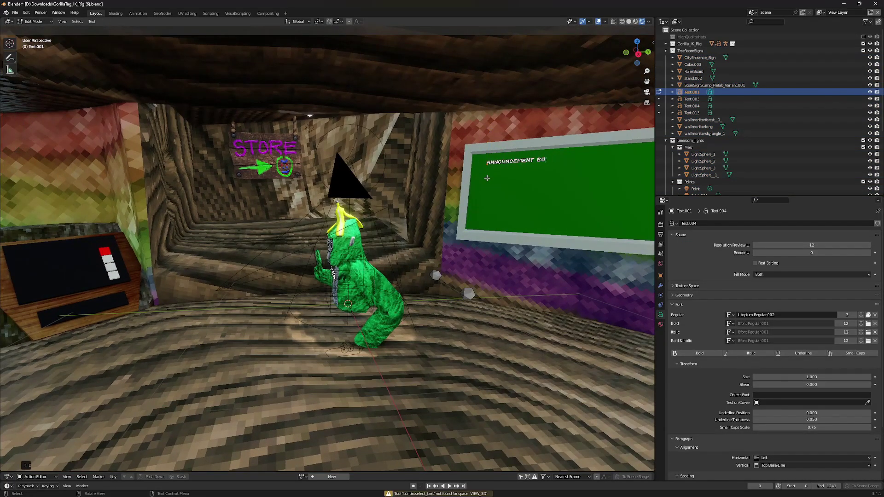
type("SUBSCRIBE TO LAGZERO")
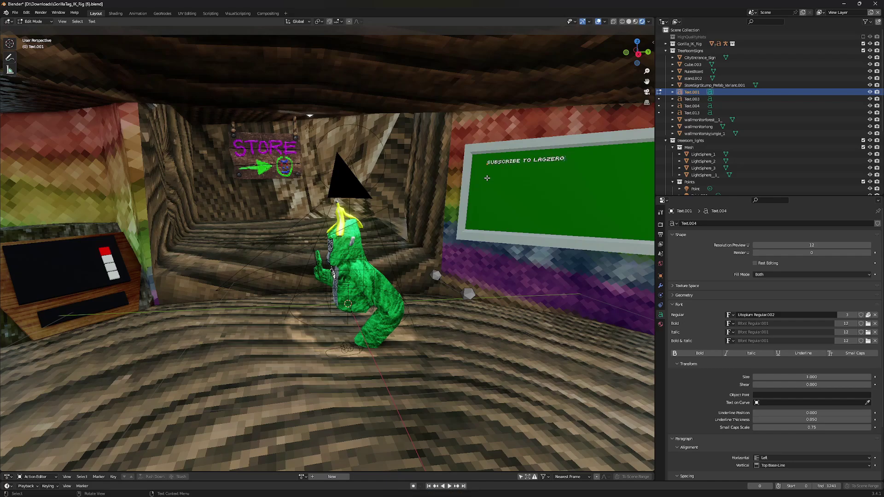
Step: Return to Object Mode and scale up the board text to span more of the green board
key("Tab")
key("s")
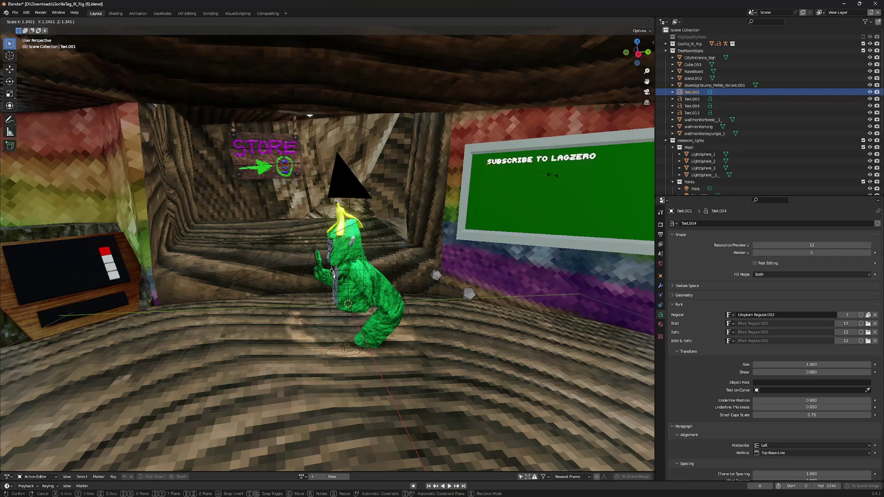
left_click(572, 212)
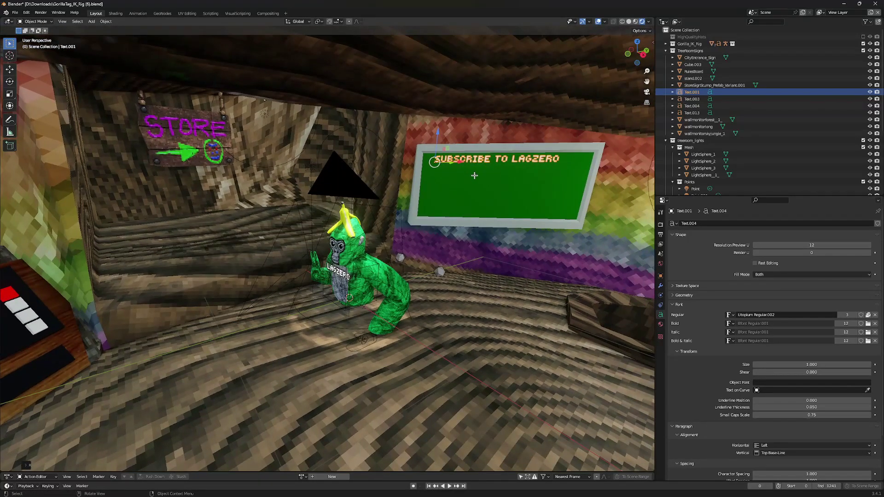
Step: Append "VR" to the board text and enlarge the text by a factor of about 1.09
key("Tab")
type("VR")
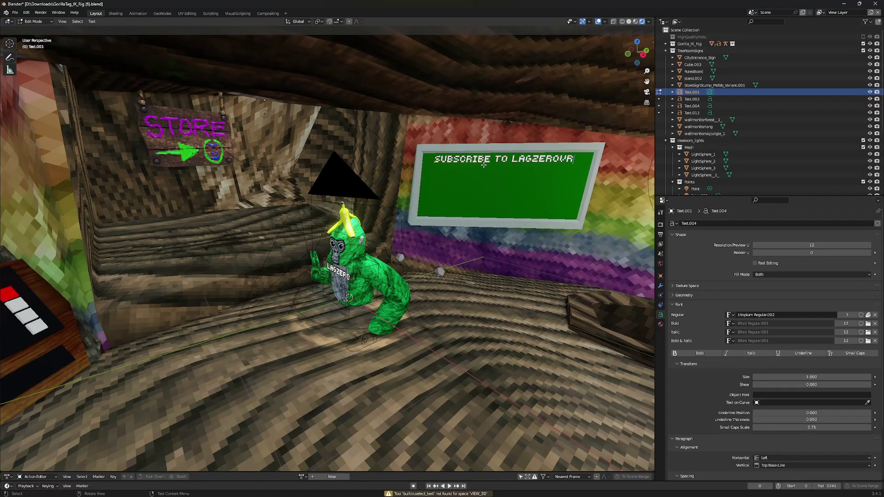
key("Tab")
key("s")
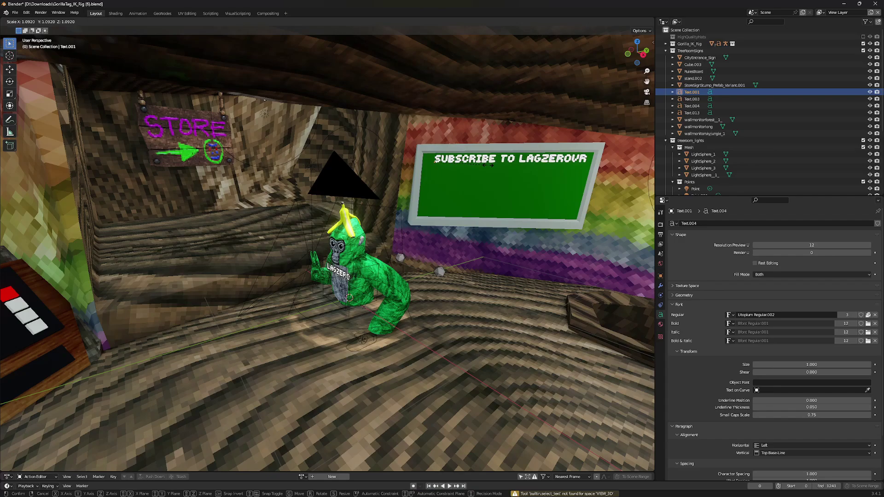
left_click(484, 167)
Step: Set the emission strength of the board text's material to 3.5
middle_click_drag(523, 175, 521, 173)
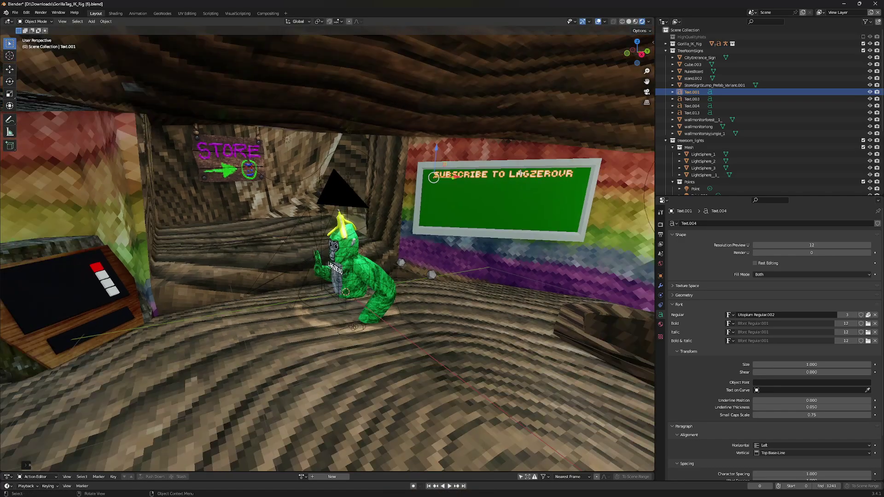
left_click(660, 324)
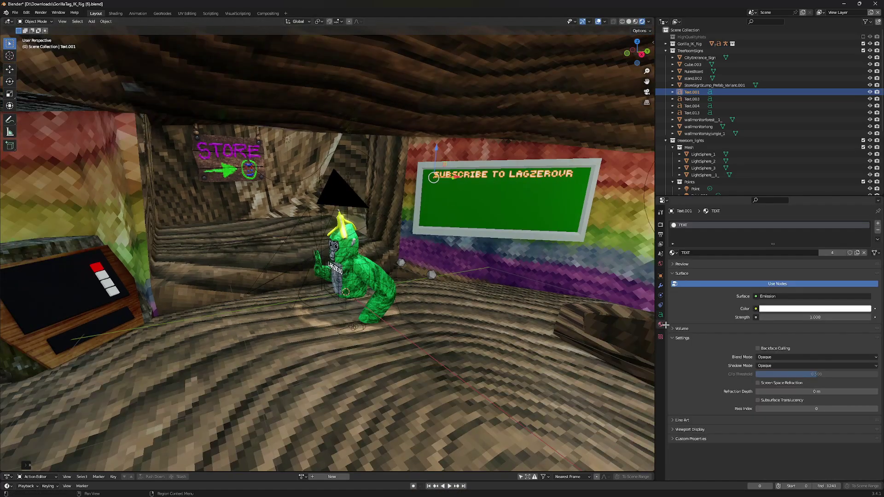
left_click(786, 318)
type("3.5")
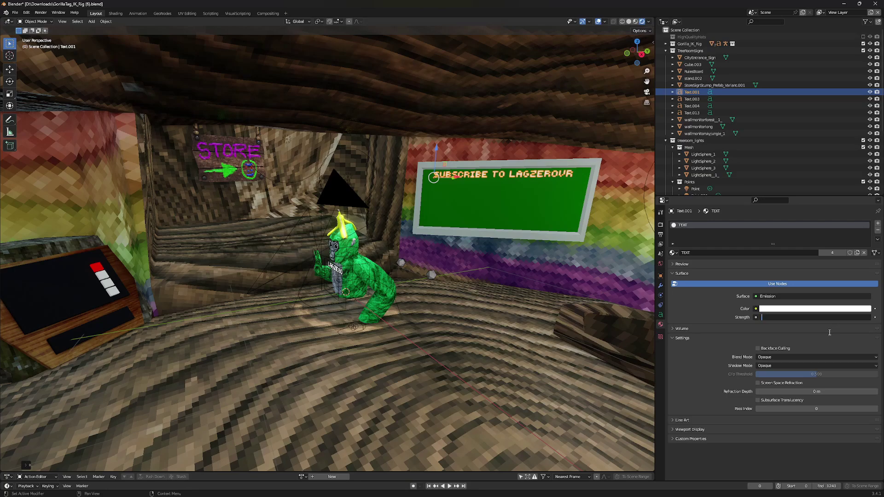
key("Return")
Step: Render a still to check the glowing board text behind the gorilla, and minimise the render window
middle_click_drag(380, 245, 454, 264)
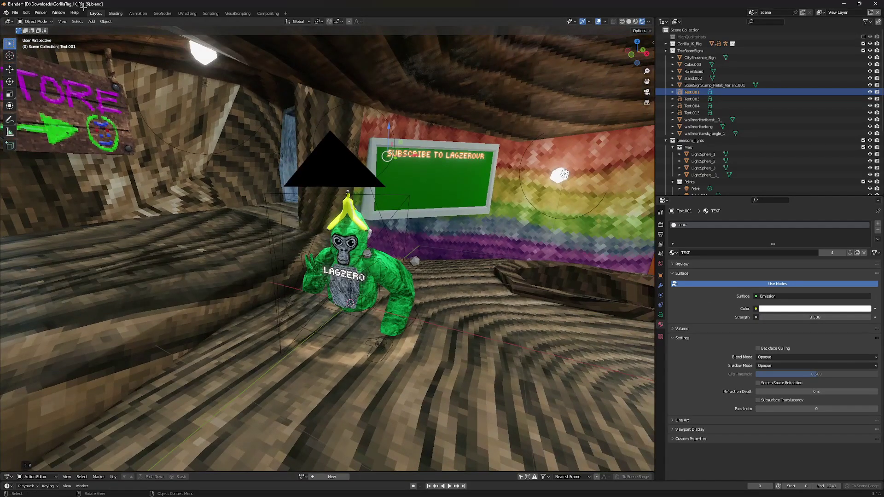
left_click(41, 13)
left_click(44, 20)
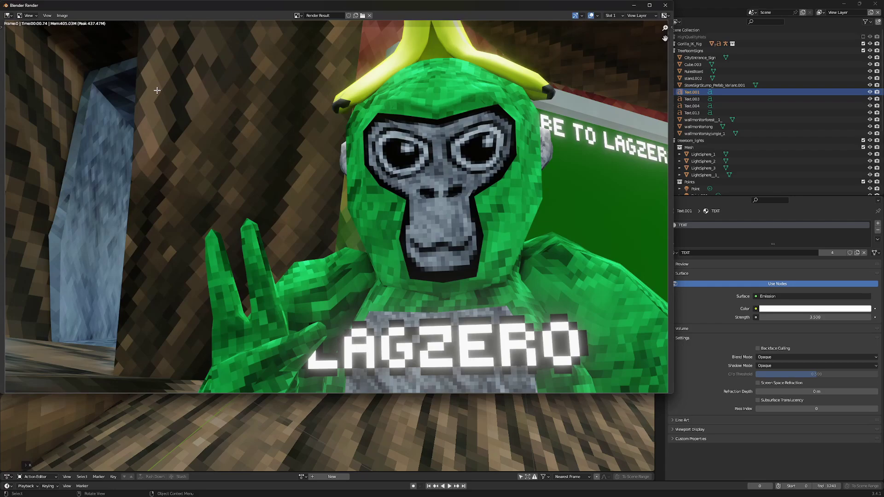
left_click(632, 4)
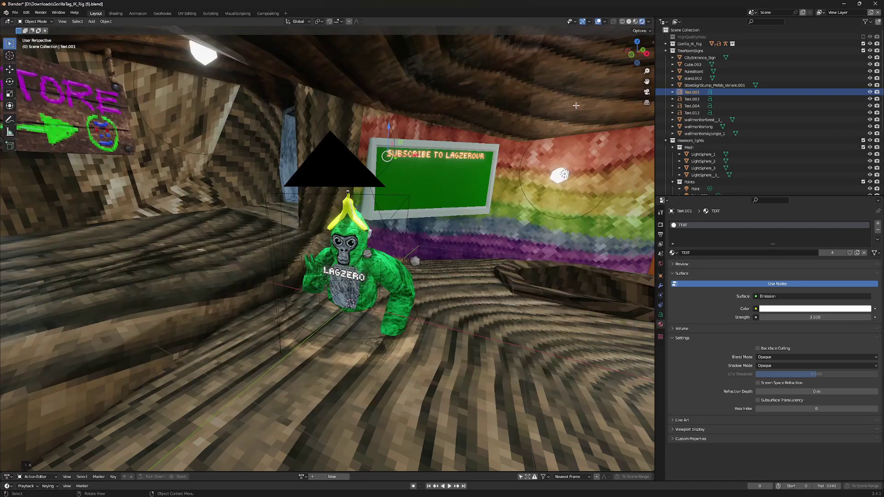
Step: Add three more lines reading "SUBSCRIBE TO LAGZEROVR" to the board text and return to Object Mode
key("Tab")
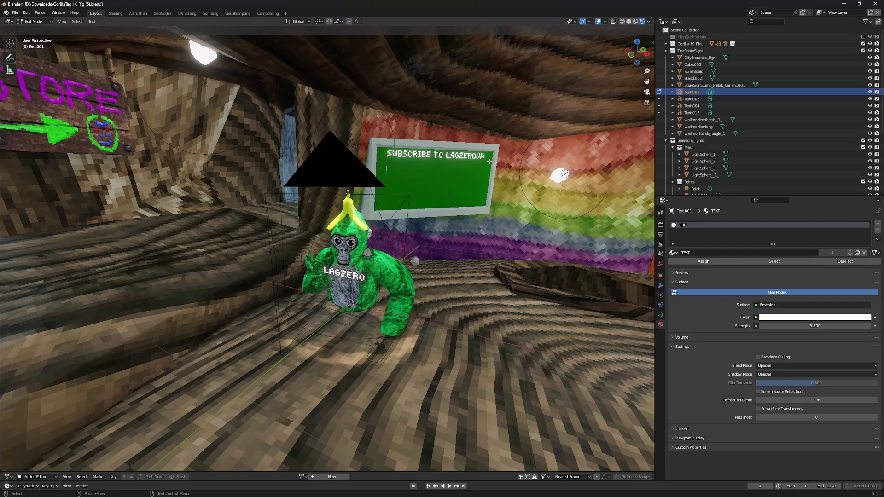
type("BSCRIBE TO LAGZEROU")
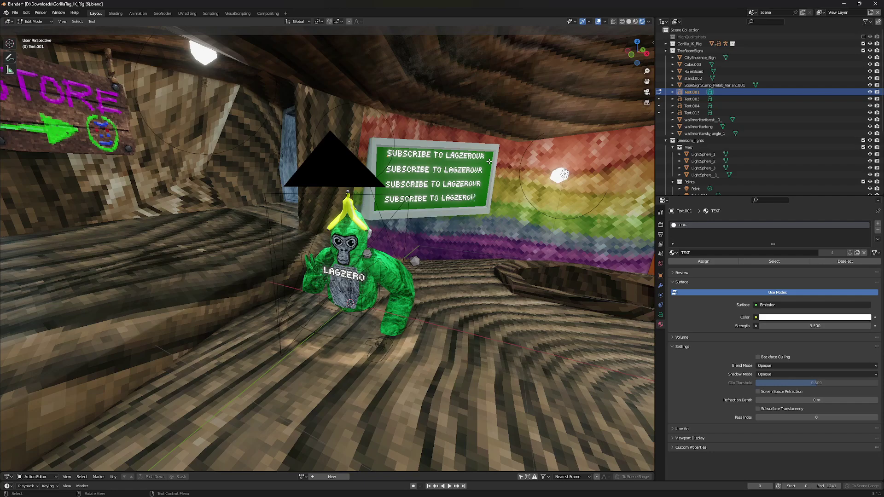
key("Tab")
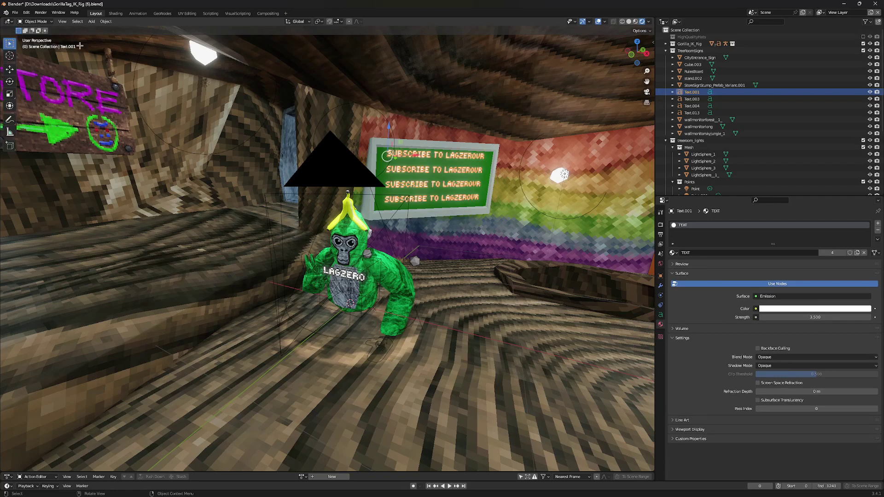
Step: Render a still to check the four-line board text, and minimise the render window
left_click(40, 12)
left_click(48, 21)
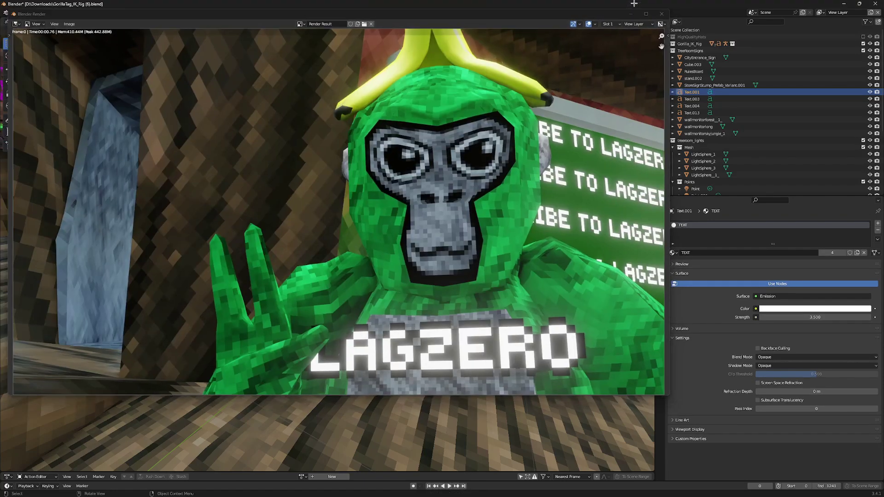
left_click(634, 3)
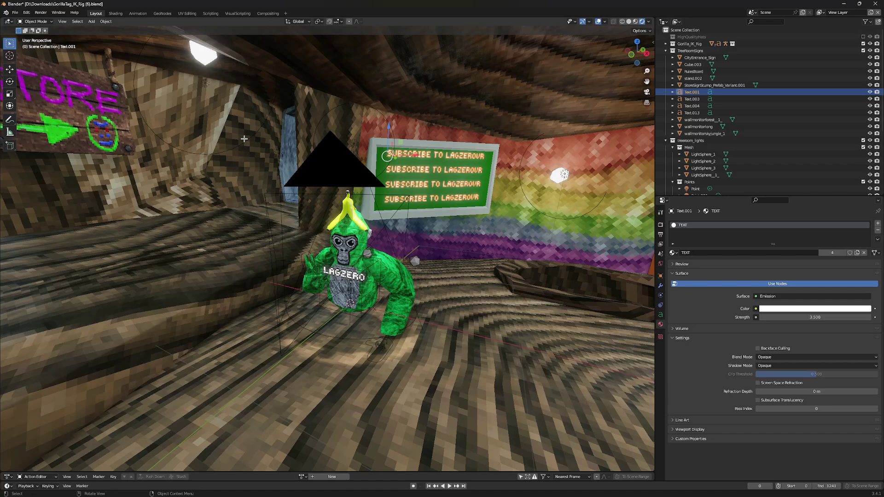
Step: Add a point light near the icy tunnel opening beside the gorilla
middle_click_drag(245, 139, 332, 139)
scroll(332, 139, "down", 3)
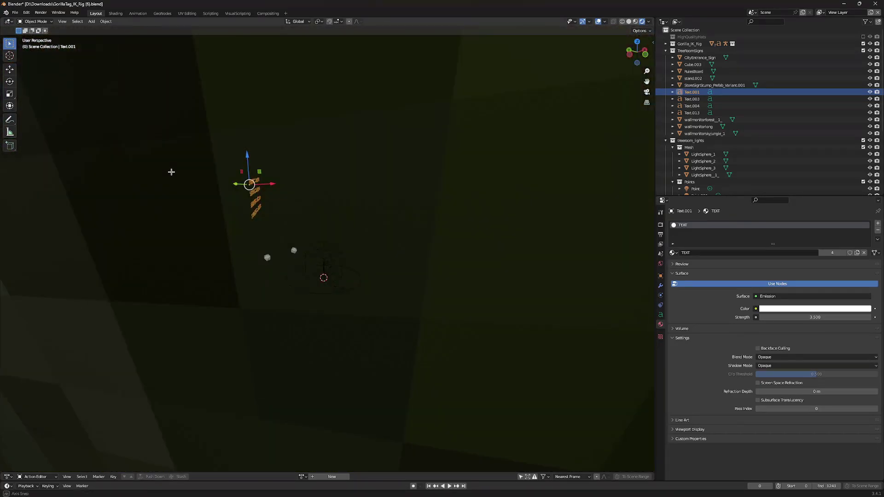
middle_click_drag(172, 172, 323, 172)
scroll(323, 172, "down", 2)
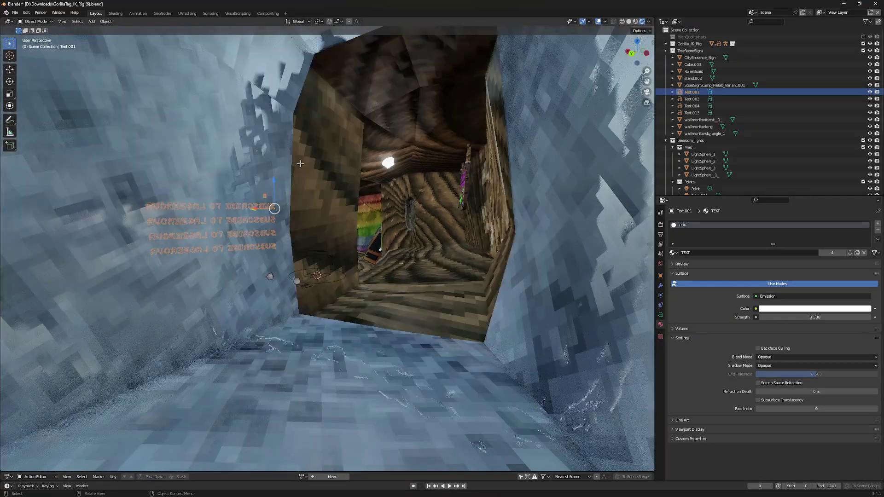
left_click(90, 21)
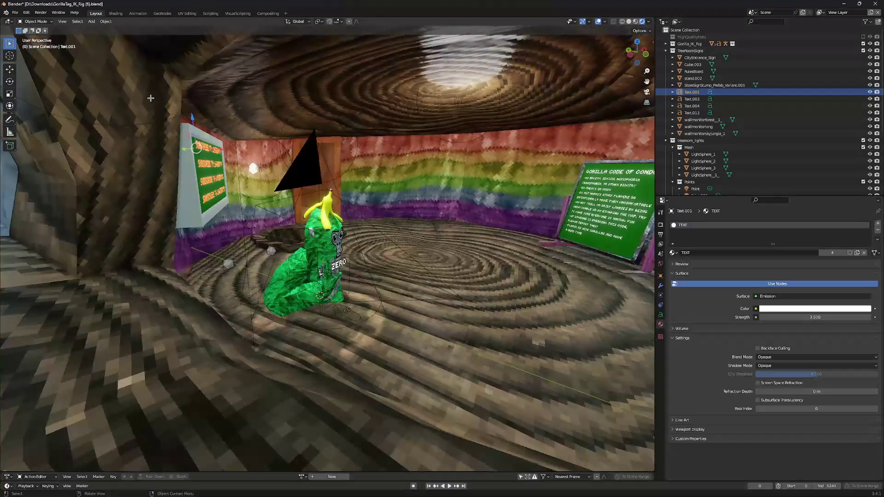
left_click(91, 21)
left_click(152, 110)
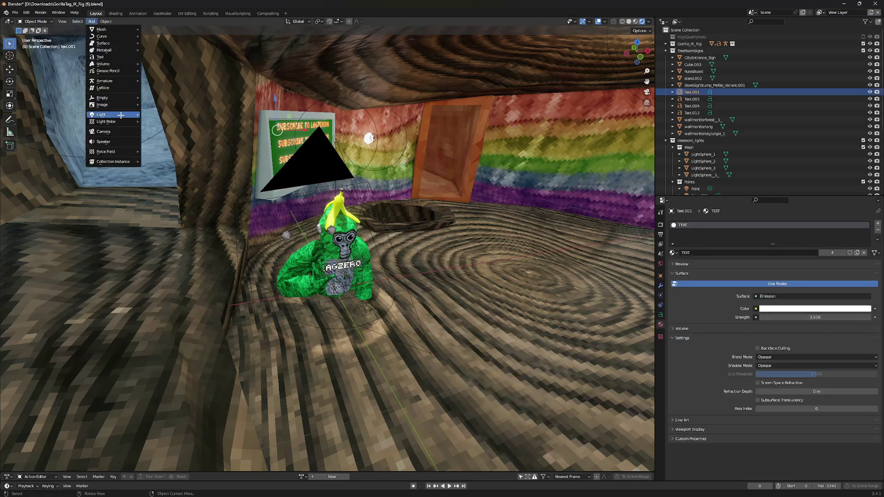
left_click(157, 115)
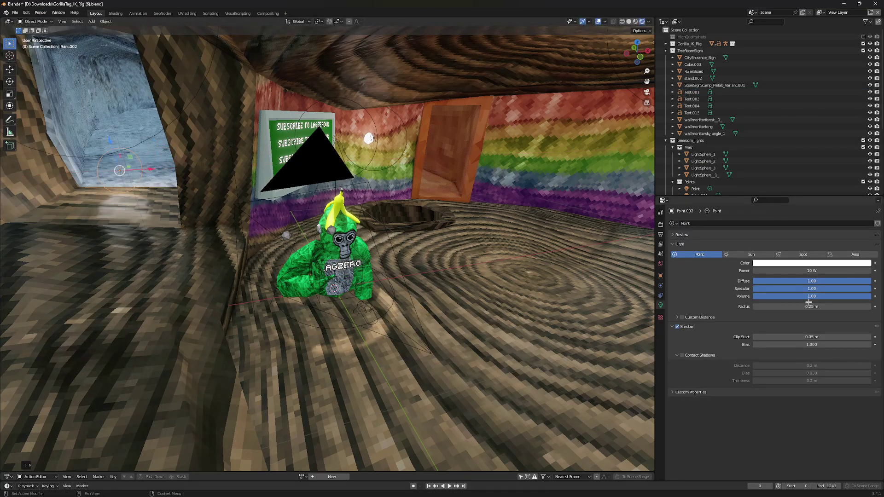
Step: Raise the point light in the tunnel opening and set its radius to 1 m and power to 100 W
double_click(809, 306)
type("1")
key("Return")
left_click_drag(110, 140, 93, 90)
double_click(829, 272)
double_click(829, 272)
type("50")
key("Return")
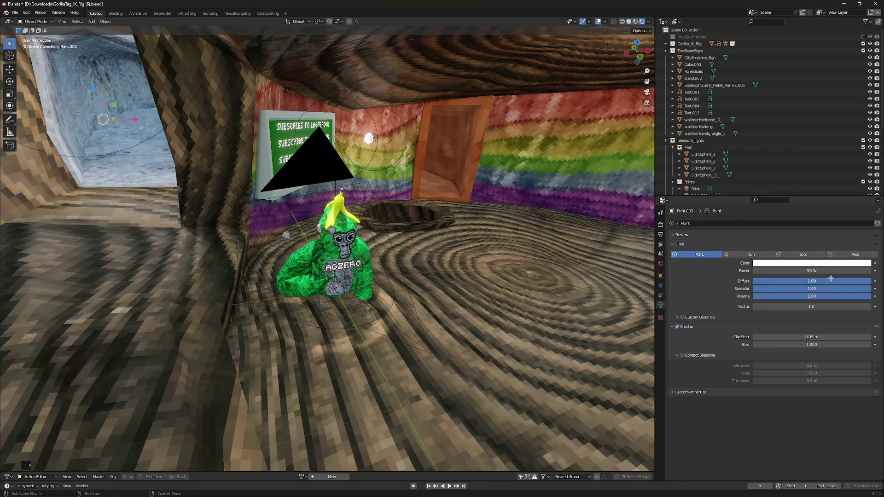
double_click(831, 271)
type("100")
key("Return")
Step: Render the camera view to check the point light's effect, and close the render
middle_click_drag(244, 138, 165, 114)
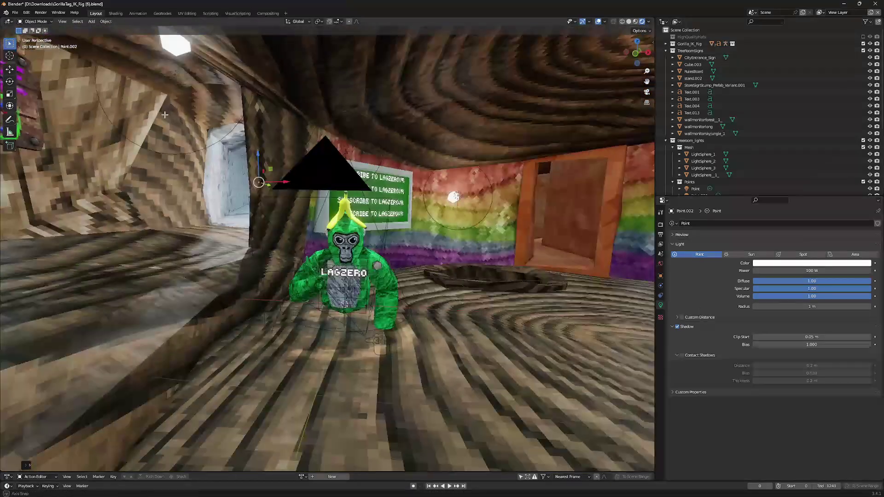
key("F12")
key("Escape")
Step: Change the point light's colour to red and reposition it at the tunnel opening
middle_click_drag(258, 184, 302, 186)
left_click(829, 263)
left_click_drag(836, 196, 837, 221)
middle_click_drag(295, 171, 279, 187)
scroll(263, 198, "up", 2)
scroll(263, 198, "down", 3)
left_click_drag(77, 138, 67, 134)
middle_click_drag(69, 136, 143, 156)
scroll(143, 184, "down", 3)
left_click_drag(127, 235, 143, 237)
scroll(226, 192, "up", 3)
middle_click_drag(313, 198, 139, 185)
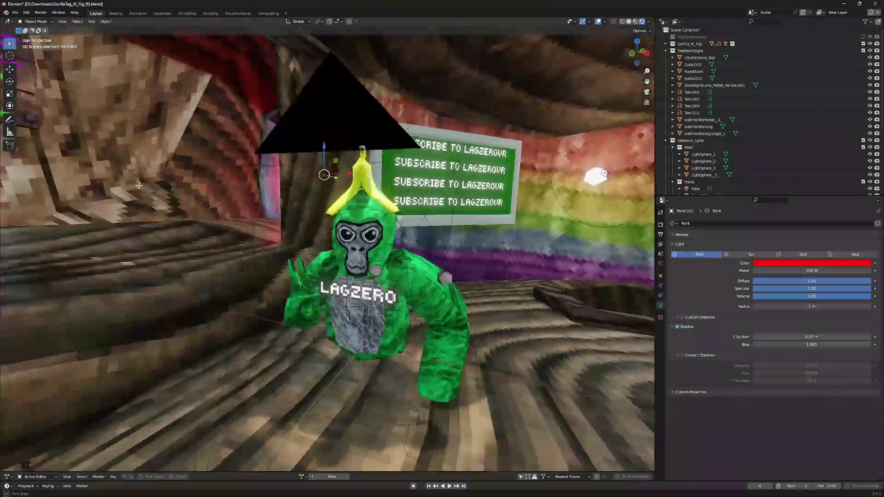
Step: Render a still to check the red light in the tunnel, and close the render window
left_click(40, 13)
left_click(57, 20)
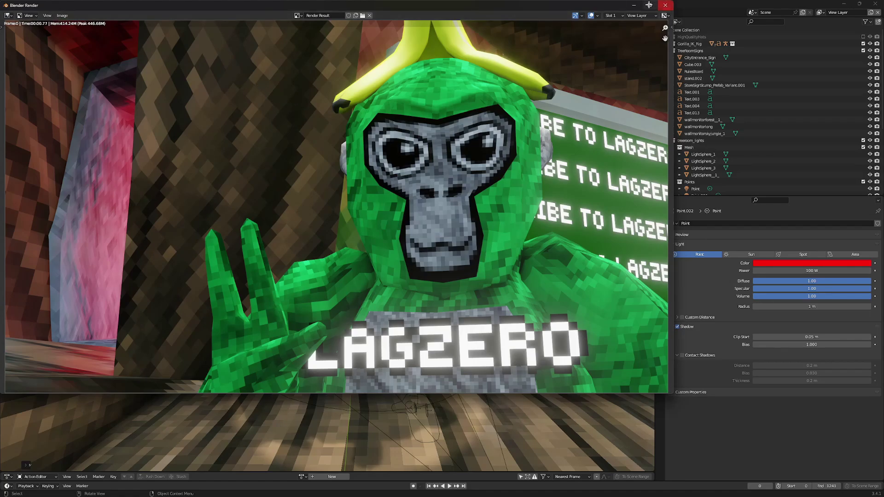
left_click(665, 5)
Step: Delete the red point light from the tunnel
middle_click_drag(240, 250, 236, 244)
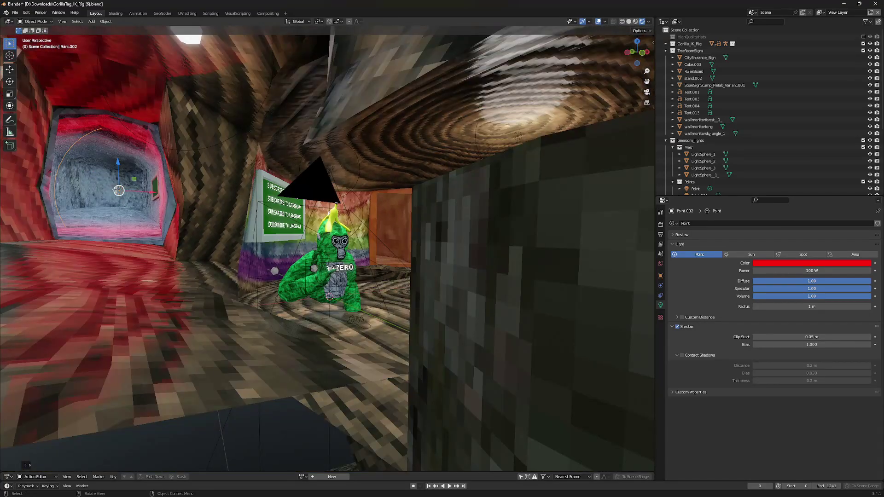
left_click(142, 205)
middle_click_drag(116, 191, 141, 163)
key("Delete")
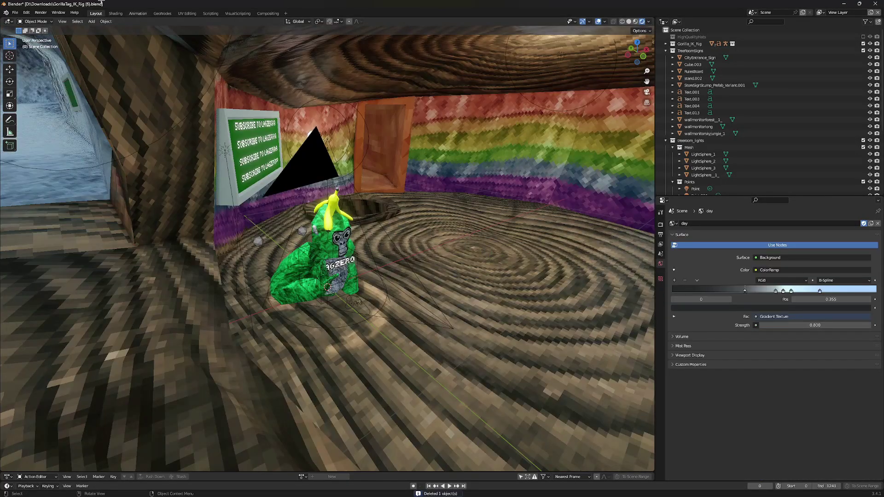
Step: Render the camera view again and save the rendered image as a PNG
left_click(40, 12)
left_click(50, 20)
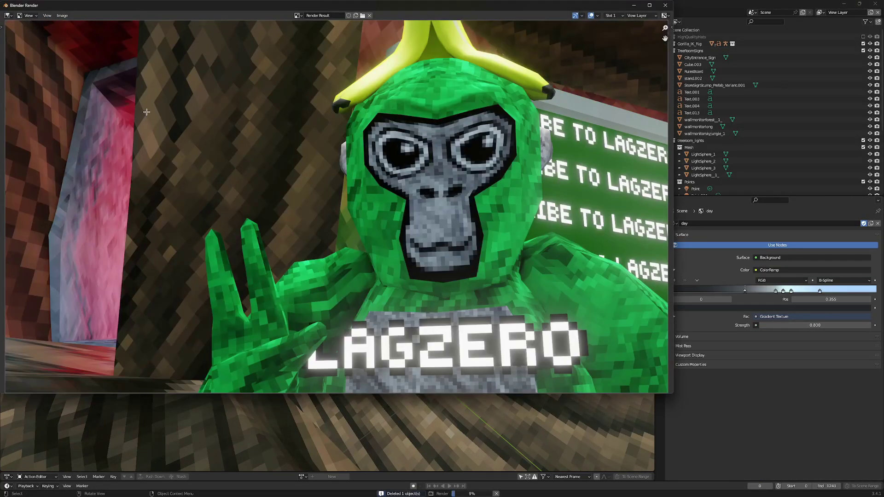
left_click(62, 15)
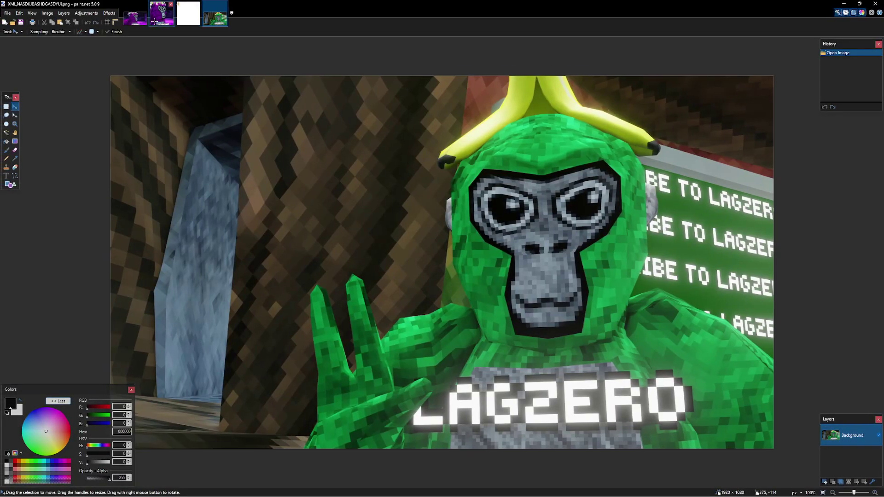
Step: Copy the rendered gorilla image and paste it into the blank 800 × 800 image, keeping the canvas size
left_click(153, 22)
left_click(188, 12)
key("ctrl+v")
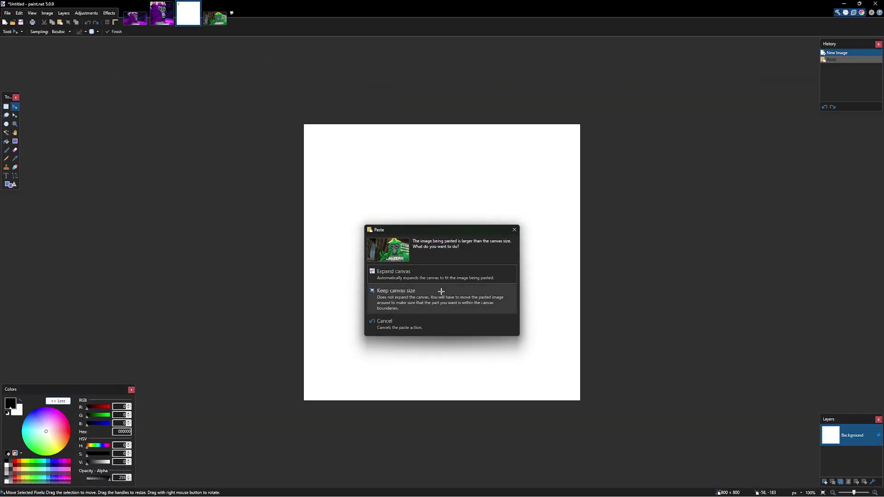
left_click(439, 291)
left_click_drag(657, 367, 484, 330, "shift")
key("ctrl+z")
key("ctrl+z")
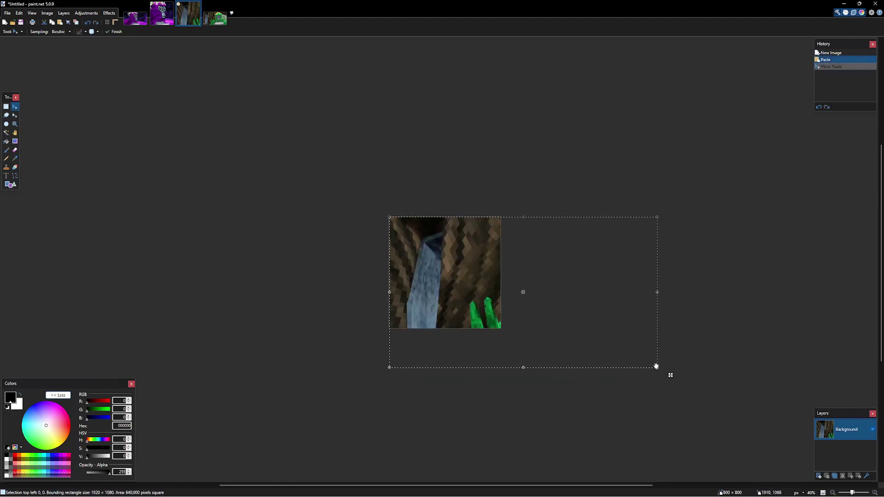
Step: Scale the pasted render proportionally to about 1447 × 814 pixels and reposition it so the gorilla fills the square canvas
left_click_drag(659, 368, 564, 348, "shift")
left_click_drag(534, 293, 475, 291)
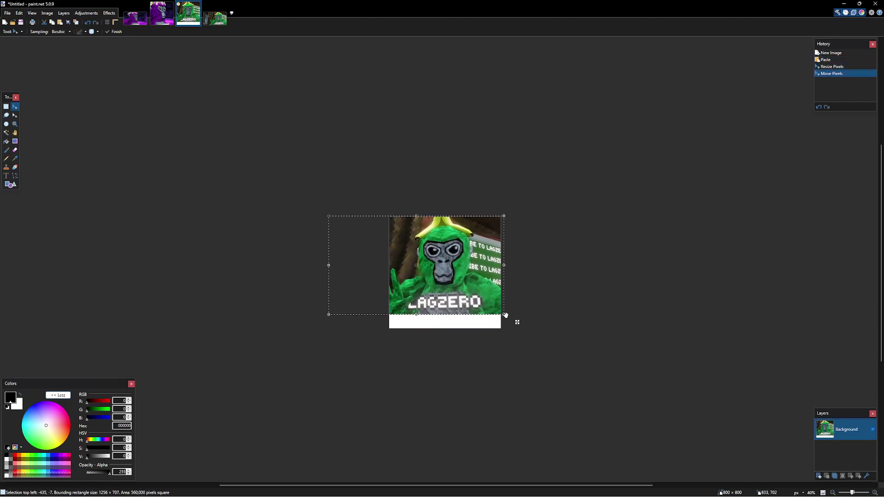
left_click_drag(527, 339, 527, 338, "shift")
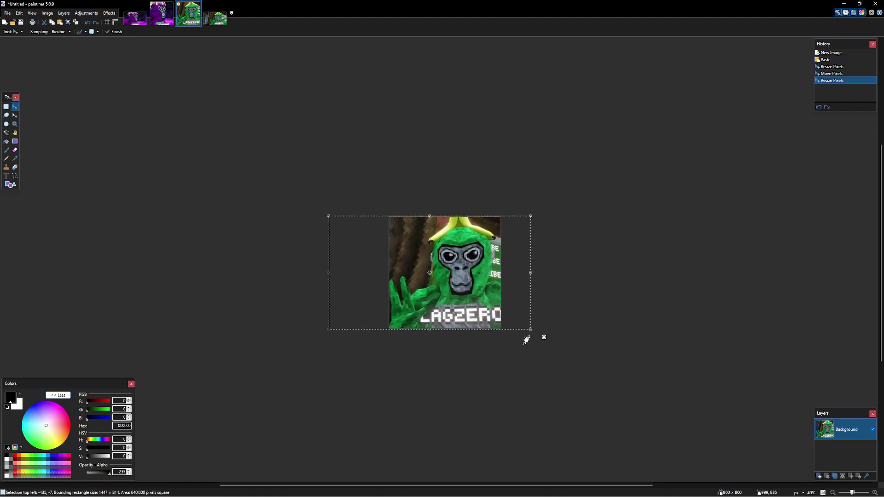
left_click(501, 320)
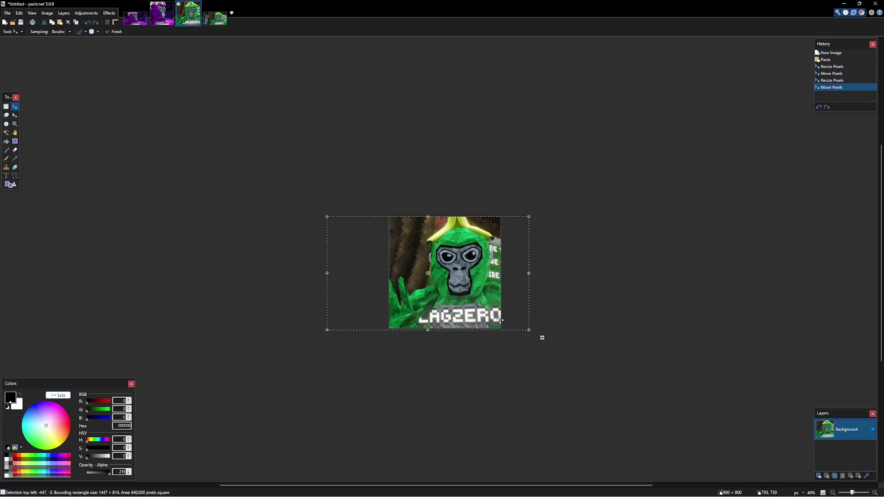
left_click_drag(513, 309, 487, 306)
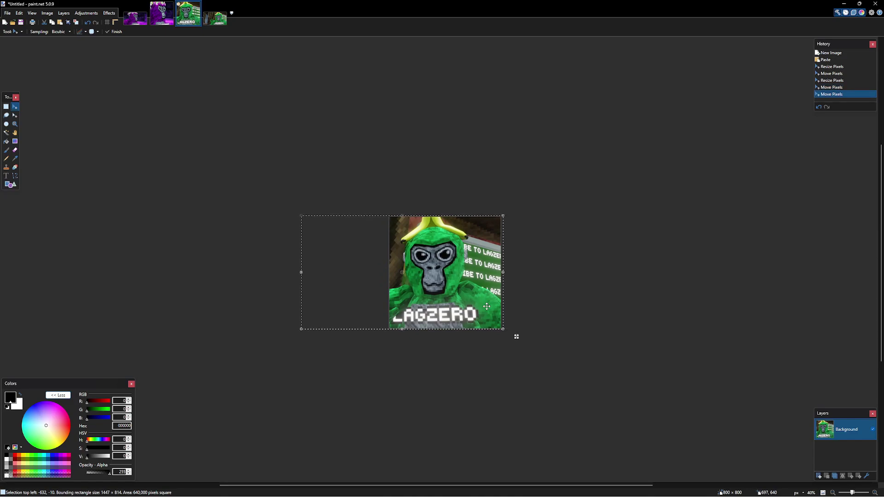
scroll(485, 274, "up", 2, "ctrl")
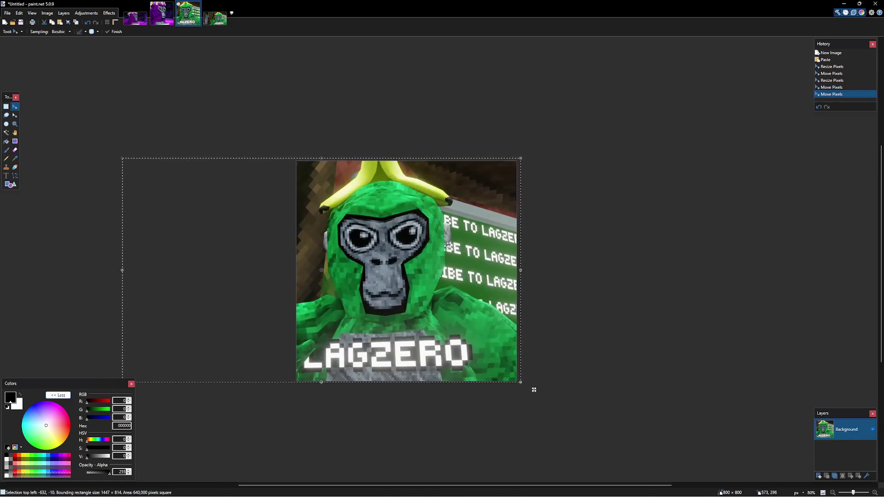
left_click_drag(420, 310, 493, 310)
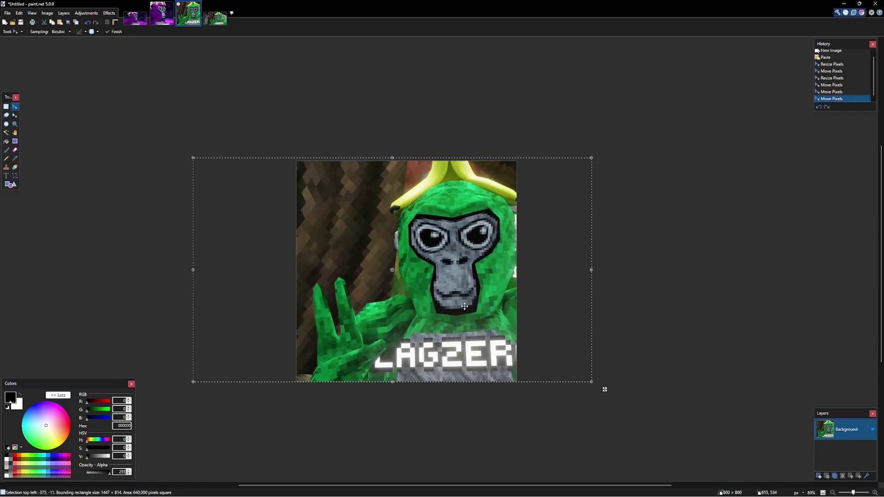
Step: Try a different crop of the render by resizing and moving it, and undo these changes
left_click_drag(592, 382, 520, 389)
left_click_drag(509, 194, 570, 140)
left_click_drag(547, 276, 455, 289)
key("ctrl+z")
key("ctrl+z")
key("ctrl+z")
key("ctrl+z")
Step: Deselect the positioned render and apply the Glow photo effect to the image
key("ctrl+d")
scroll(455, 289, "down", 3, "ctrl")
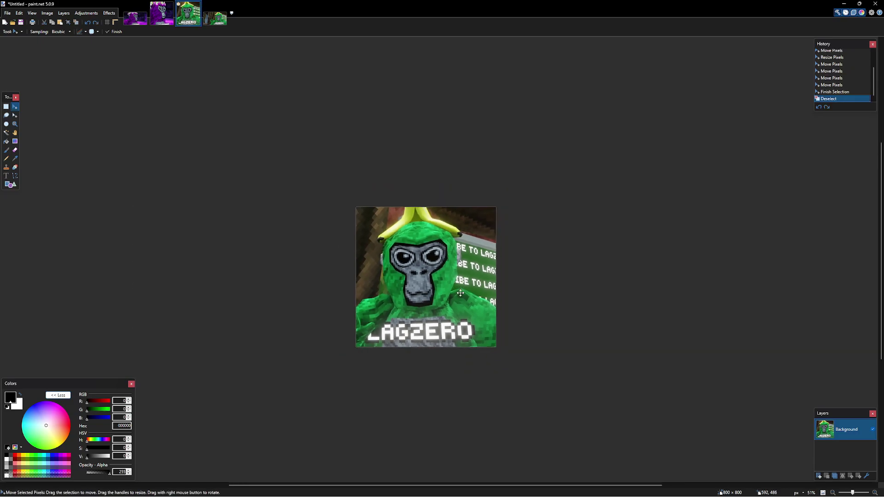
scroll(452, 294, "up", 3, "ctrl")
left_click(108, 13)
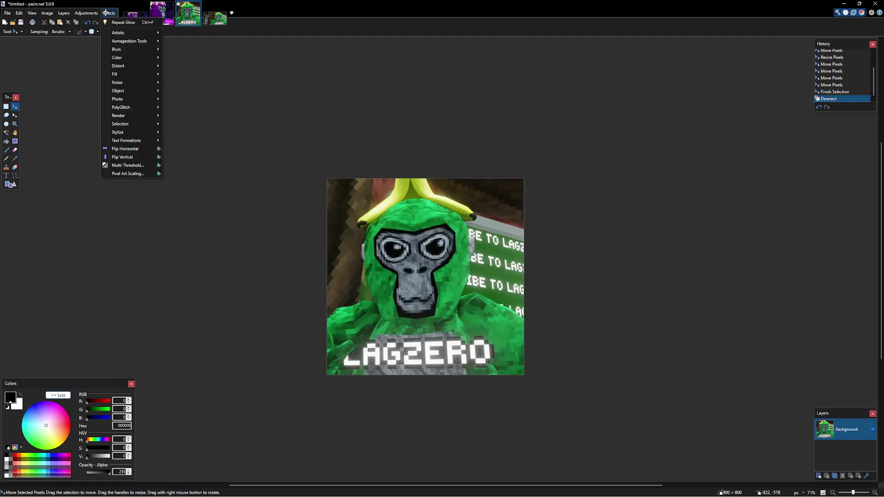
mouse_move(137, 99)
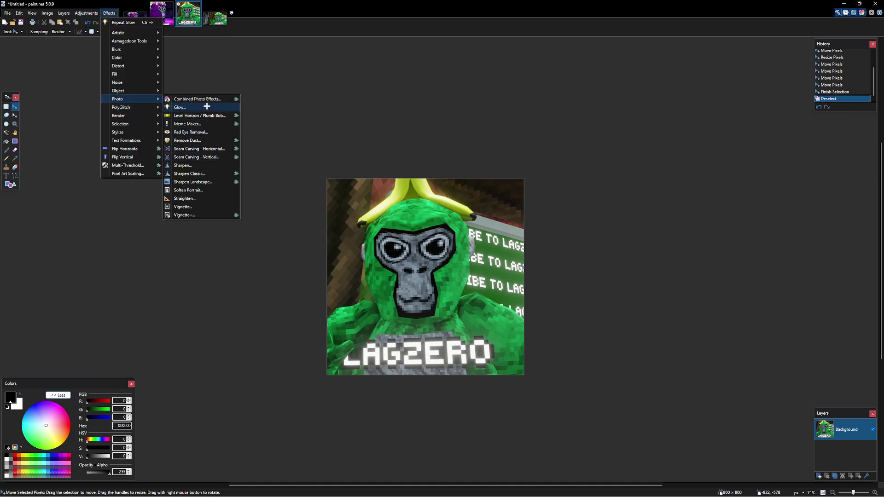
left_click(209, 107)
key("Return")
Step: Apply a Curves adjustment to the gorilla picture to strengthen its contrast
left_click(110, 13)
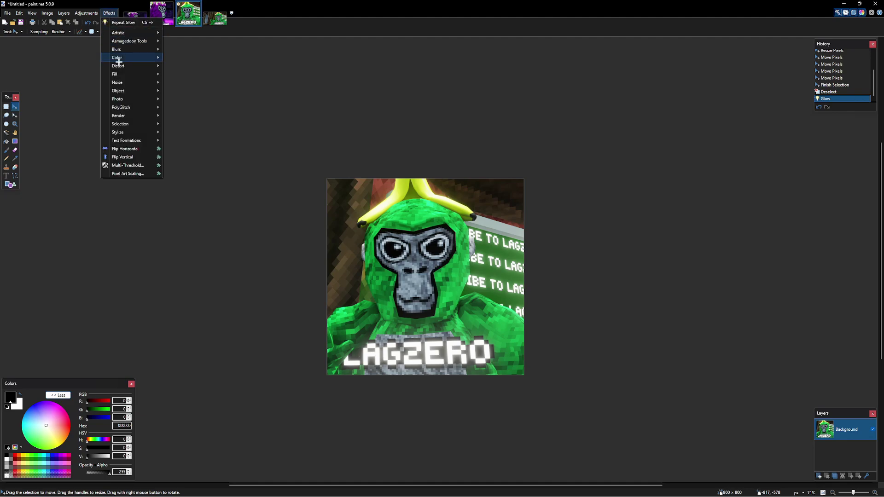
mouse_move(86, 13)
left_click(109, 89)
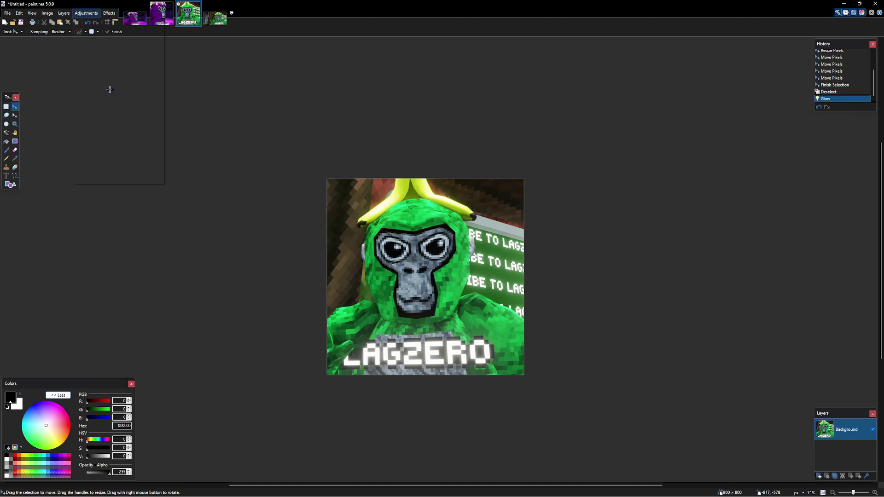
left_click(417, 317)
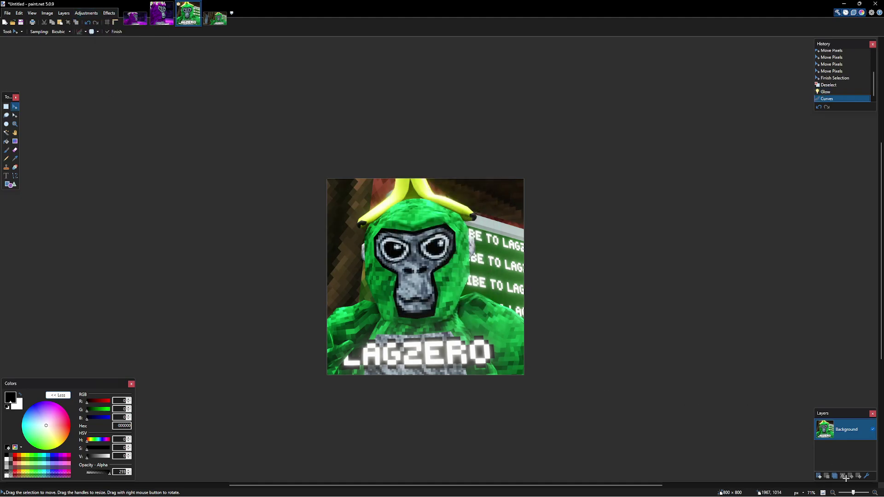
scroll(443, 286, "down", 10, "ctrl")
scroll(488, 259, "up", 6, "ctrl")
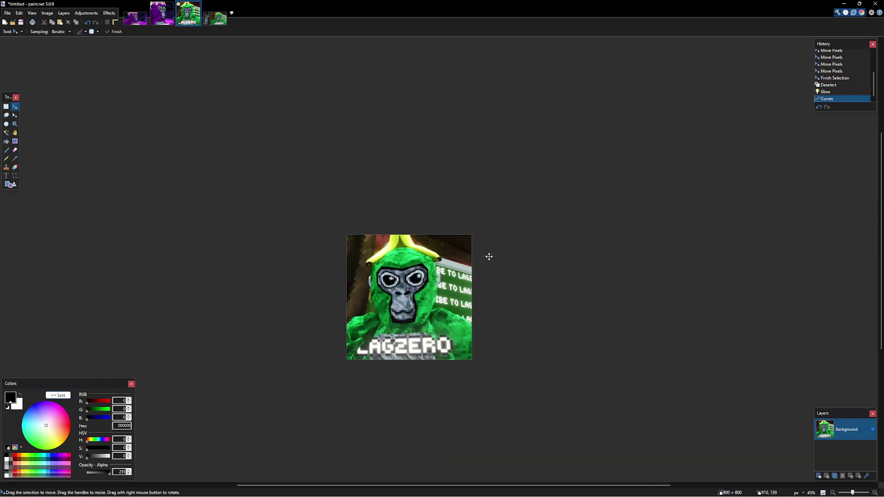
scroll(472, 338, "up", 1, "ctrl")
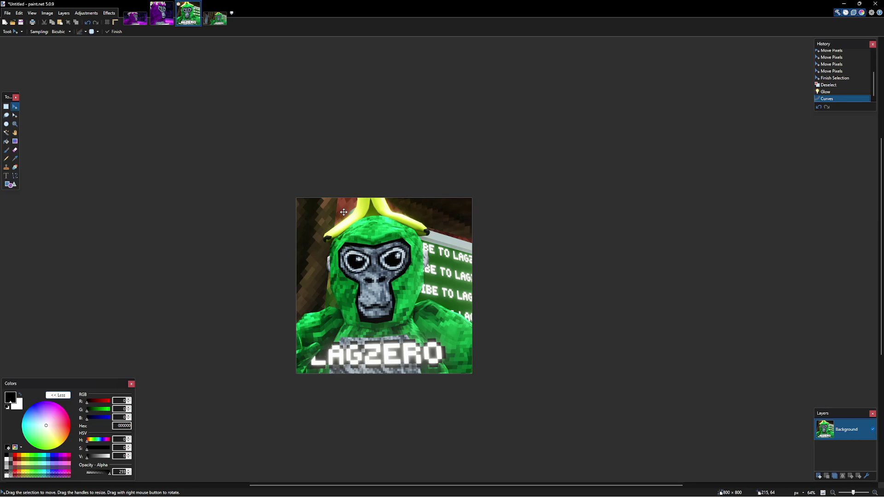
key("super")
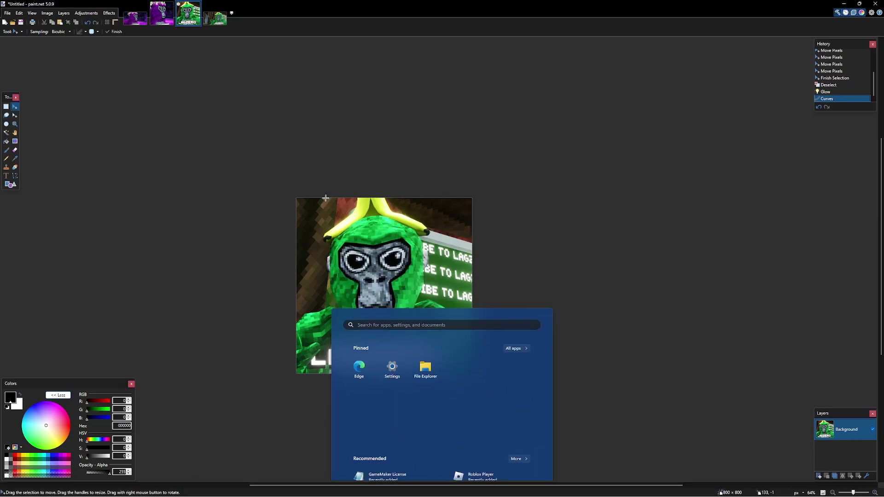
key("super")
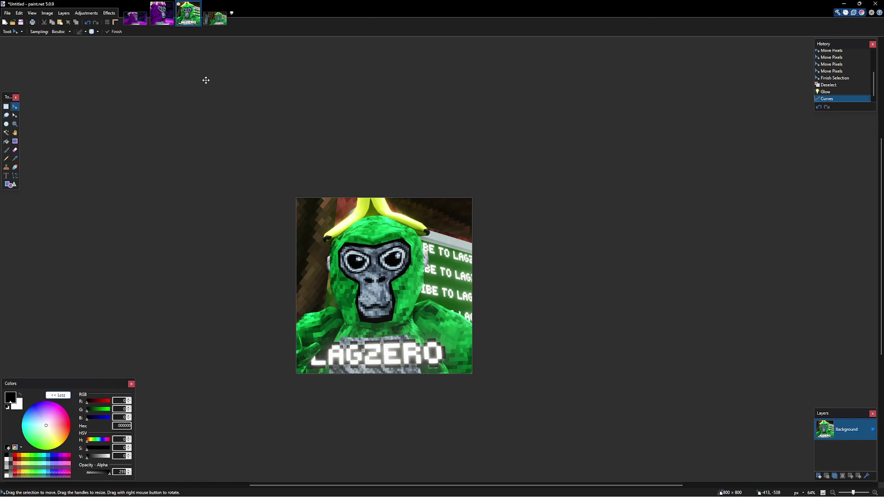